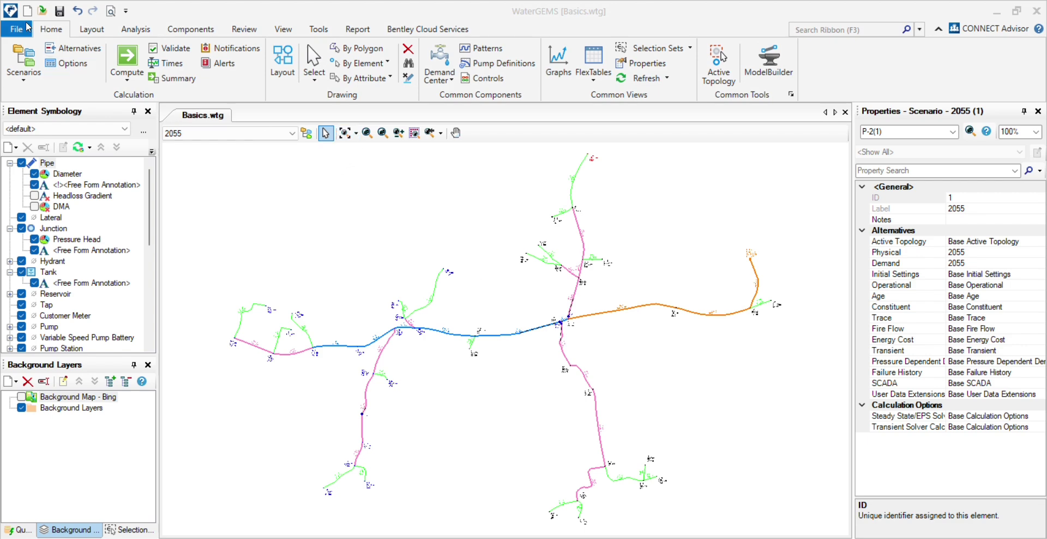
Look over the water network layout, from the full extent to the western branches
click(73, 48)
click(255, 209)
click(441, 164)
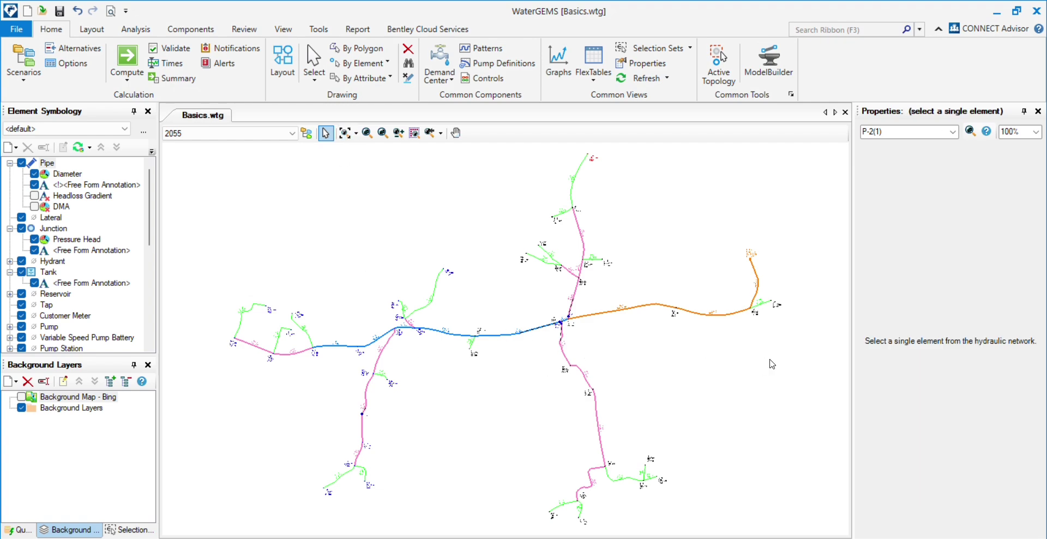
scroll(561, 332, up, 5)
scroll(686, 312, down, 6)
scroll(516, 304, up, 5)
scroll(472, 307, down, 5)
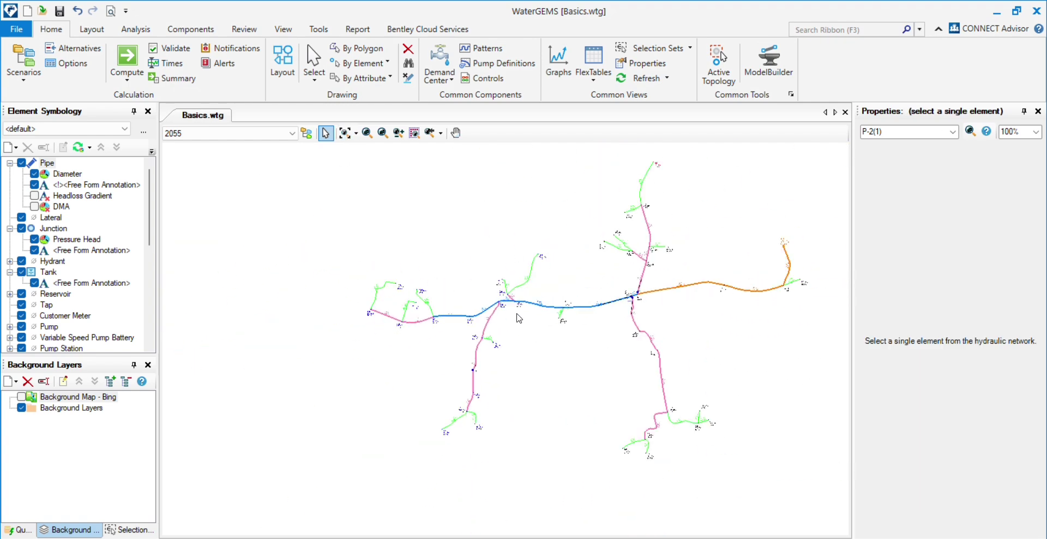
scroll(458, 347, up, 1)
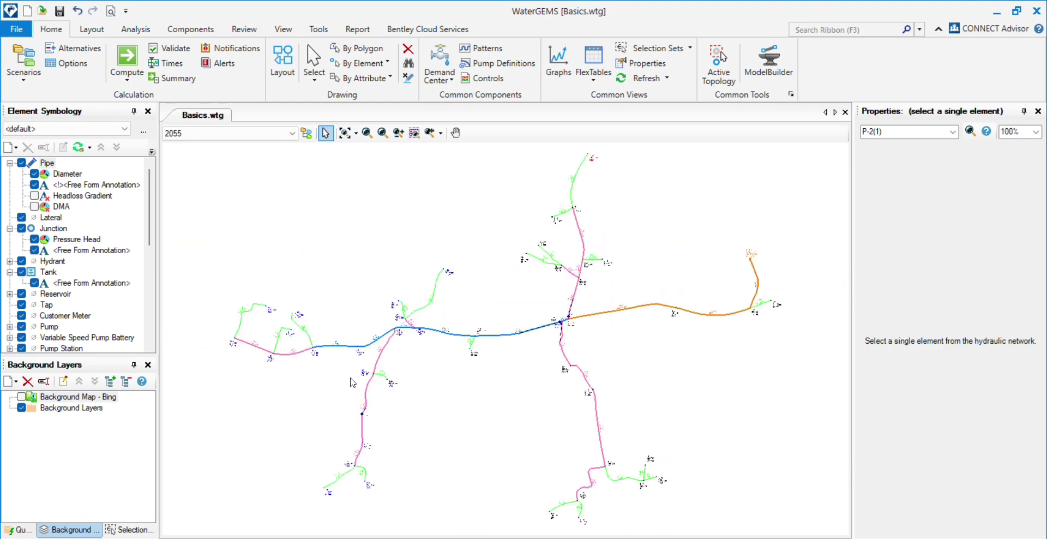
scroll(308, 358, up, 5)
scroll(462, 298, down, 4)
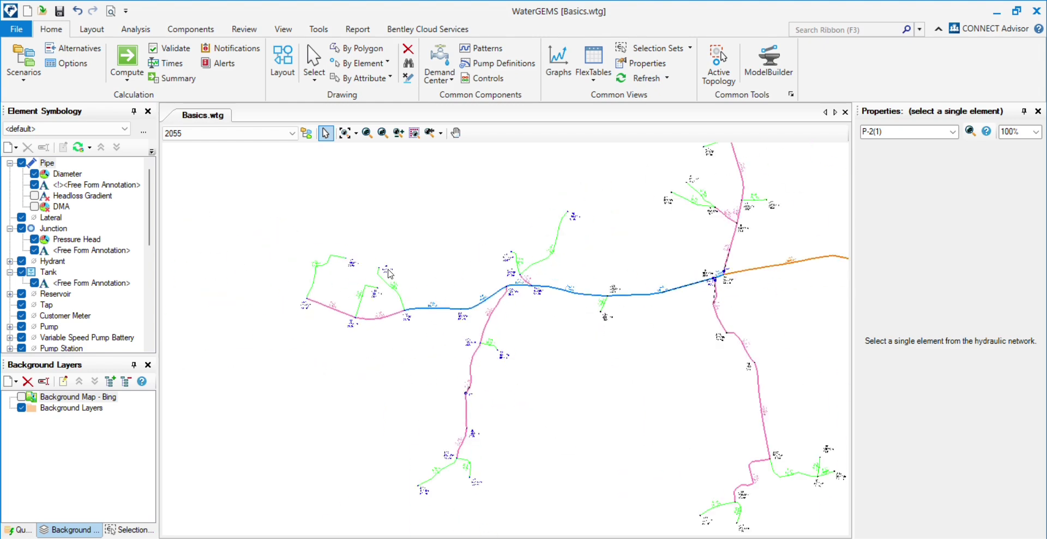
click(345, 133)
scroll(294, 352, up, 5)
scroll(294, 353, down, 3)
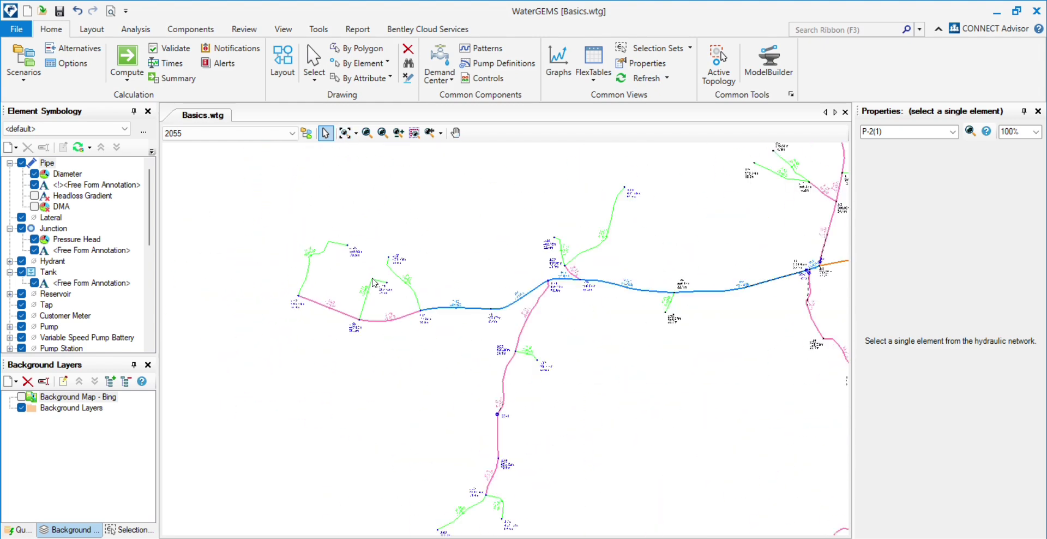
Select the pipes and junctions of the western end cluster and open the predefined Junction Table for group editing
drag(270, 218, 450, 341)
right_click(462, 229)
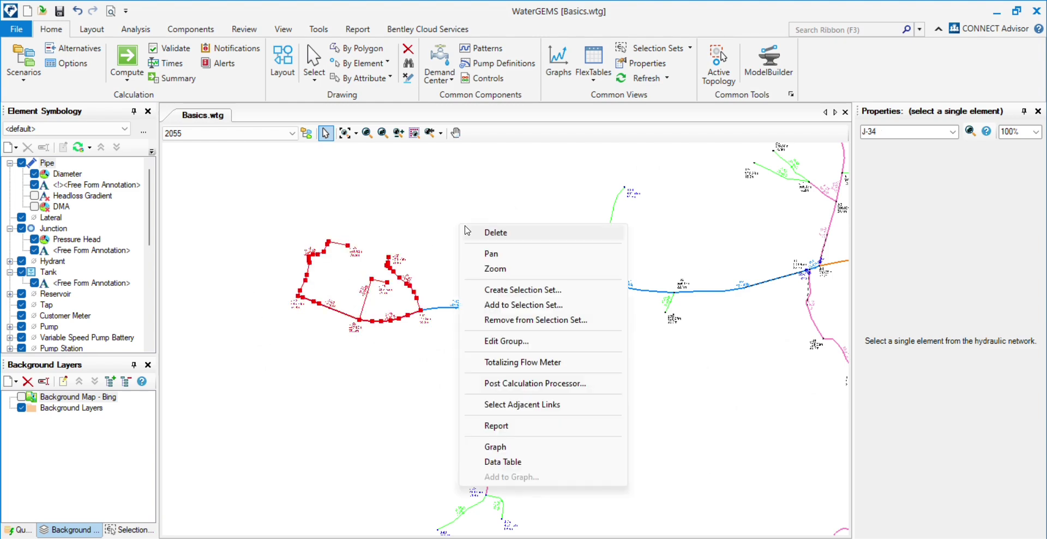
click(542, 352)
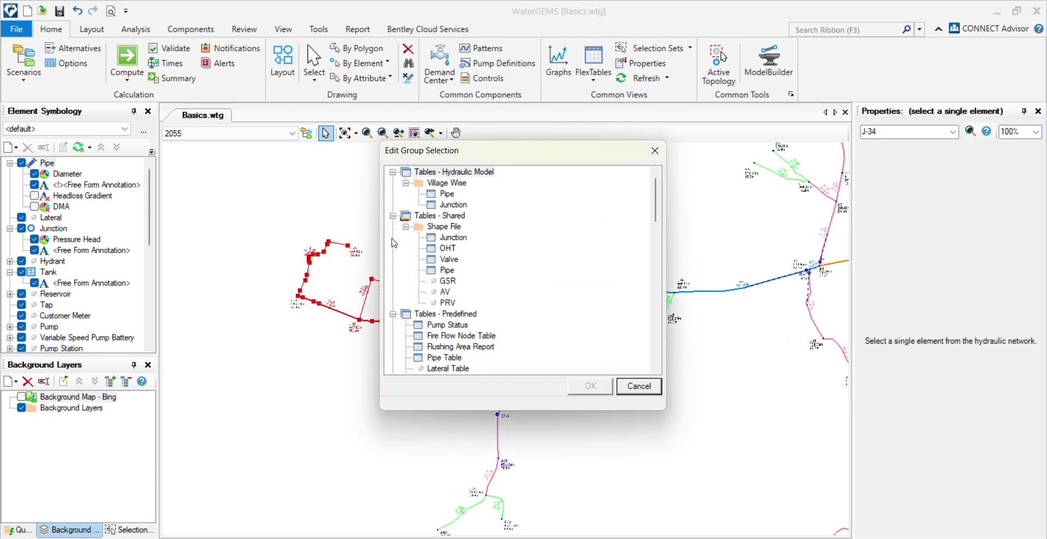
click(406, 227)
click(659, 151)
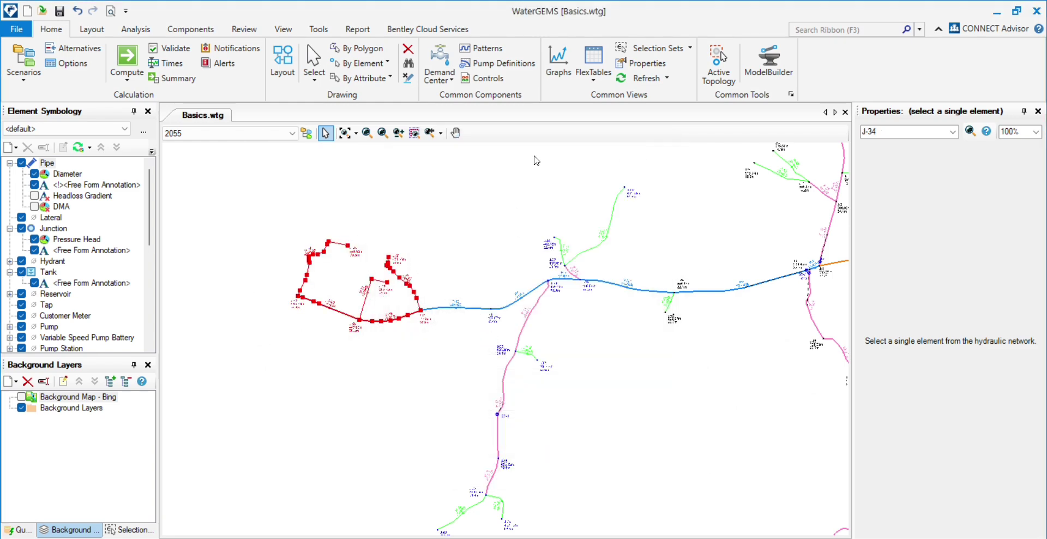
right_click(508, 151)
click(574, 271)
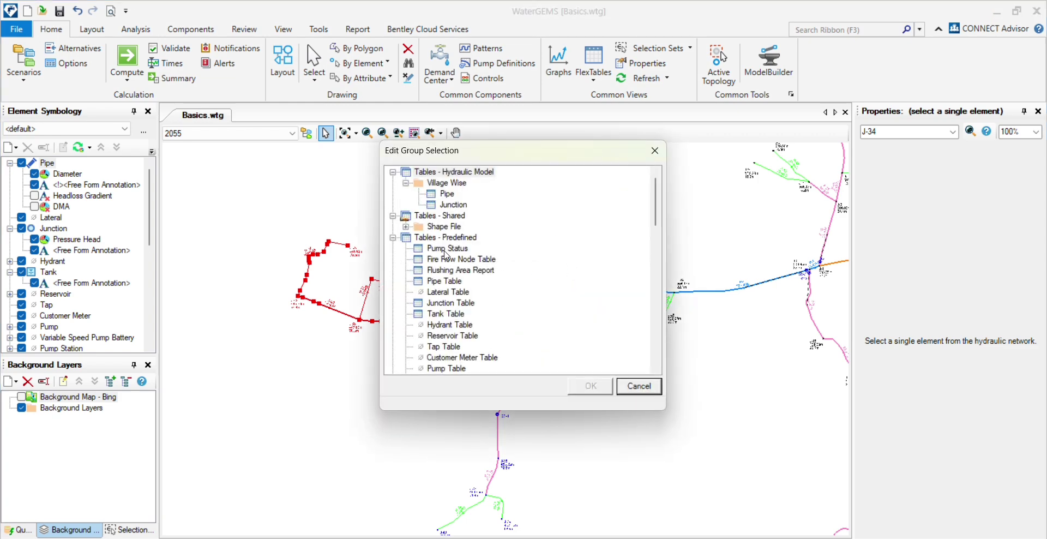
double_click(457, 307)
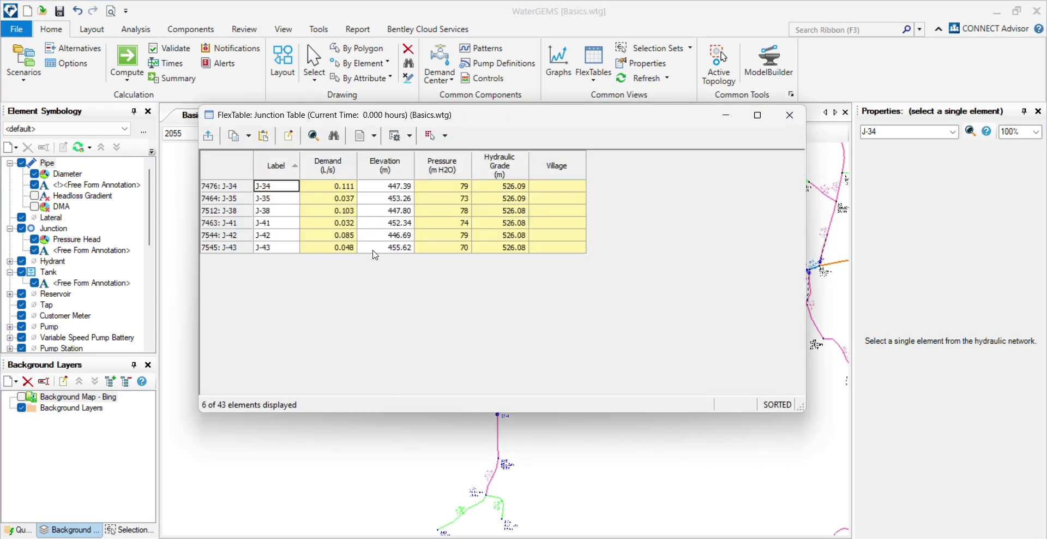
Use Global Edit to add 50 m to the elevation of all the selected junctions, and close the table
right_click(382, 157)
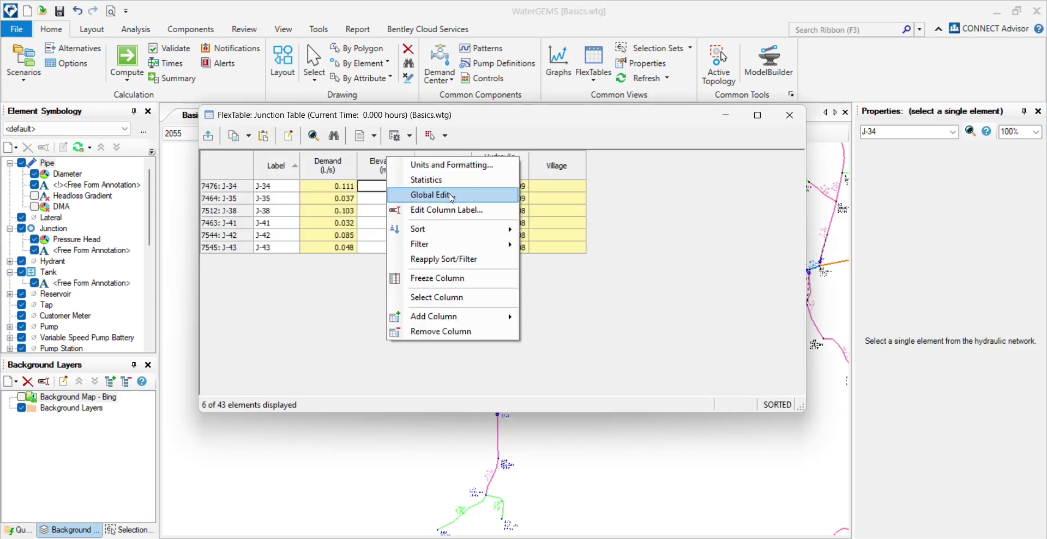
click(451, 198)
click(493, 232)
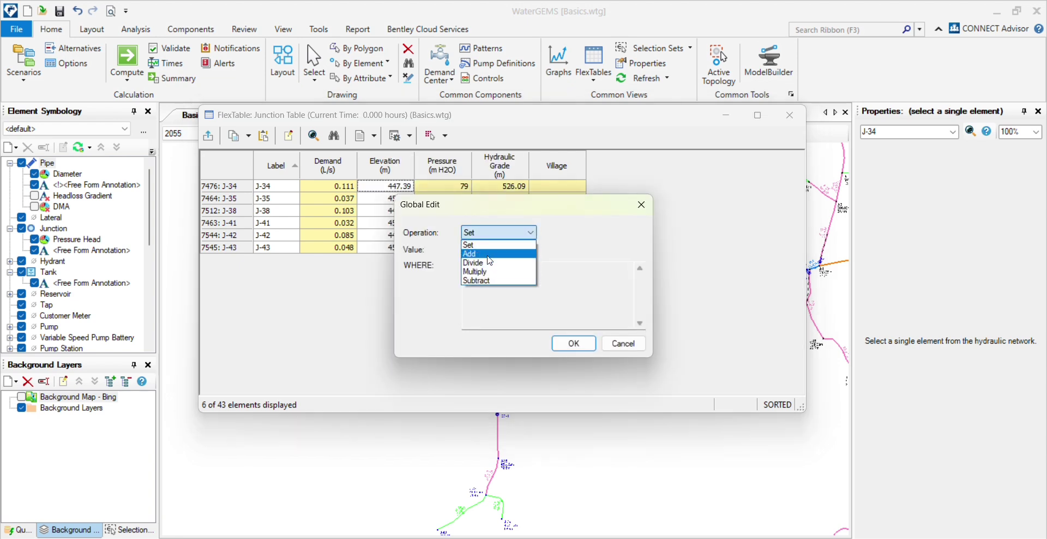
click(479, 251)
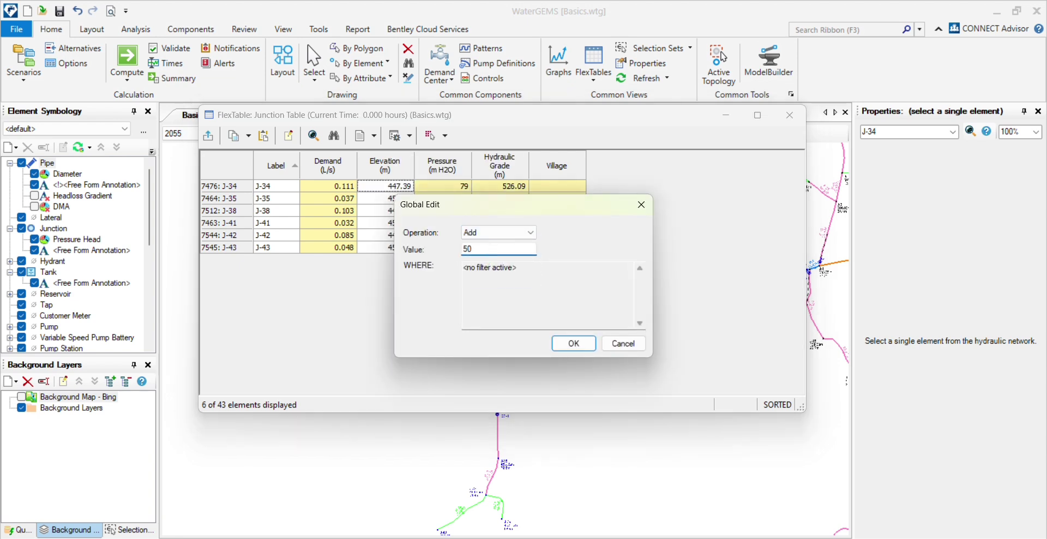
click(590, 344)
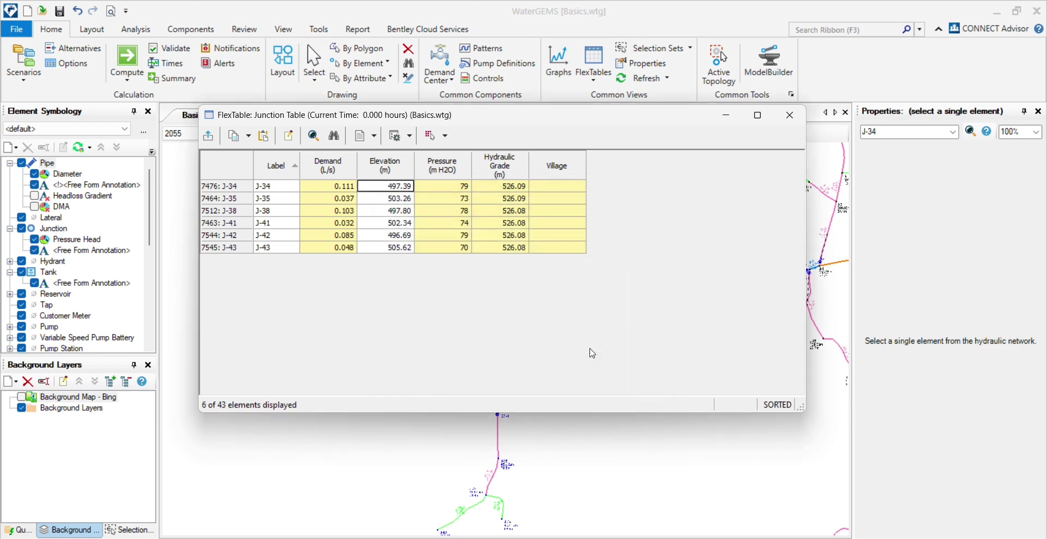
click(790, 115)
Compute the 2055 scenario and inspect the elevation and pressure labels at the raised western junctions
click(127, 61)
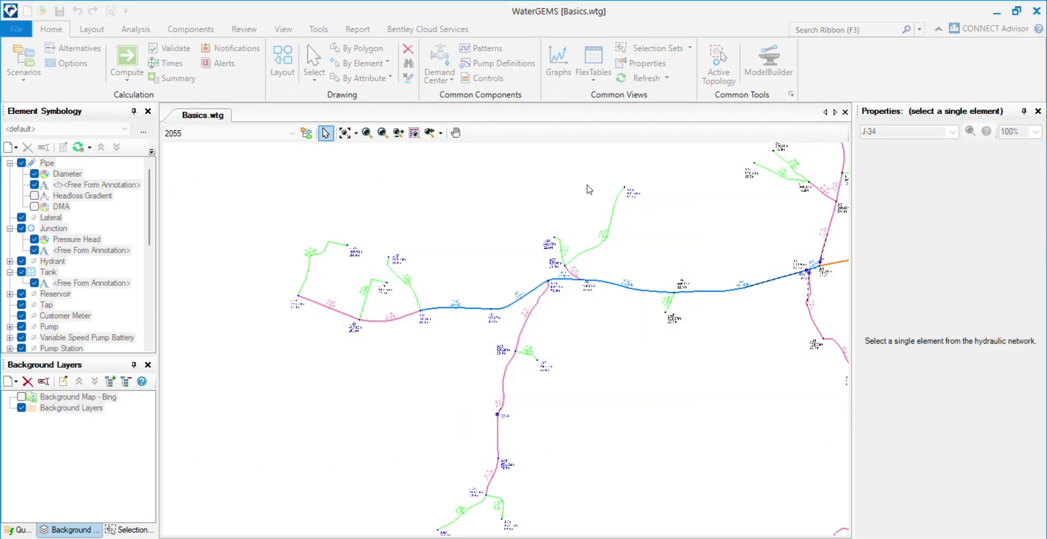
click(867, 130)
scroll(395, 246, up, 6)
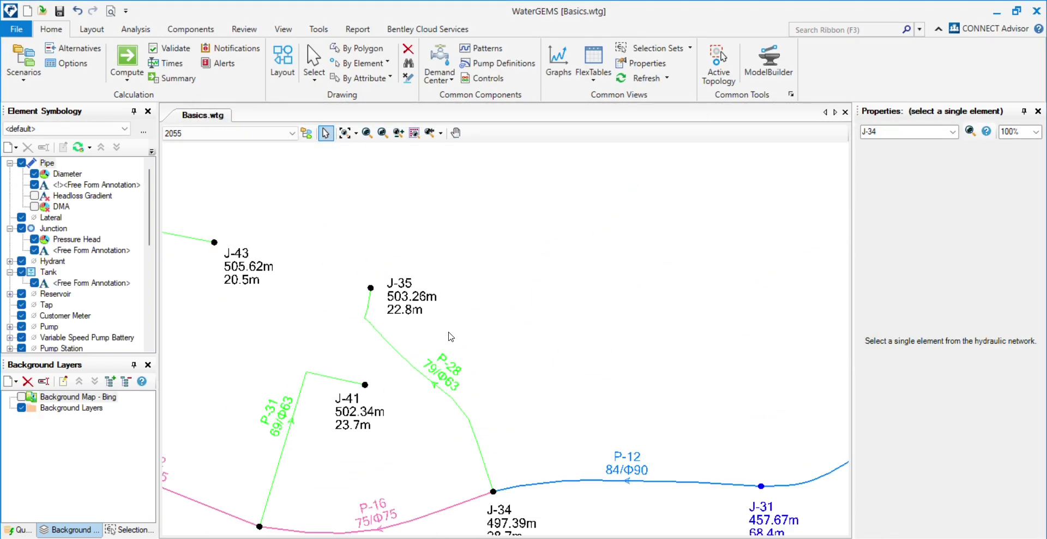
scroll(429, 294, down, 5)
scroll(376, 314, up, 7)
scroll(406, 292, down, 4)
scroll(381, 296, up, 2)
scroll(380, 295, down, 3)
Reselect the western cluster and open its junctions in the predefined Junction Table
drag(266, 210, 507, 425)
right_click(503, 249)
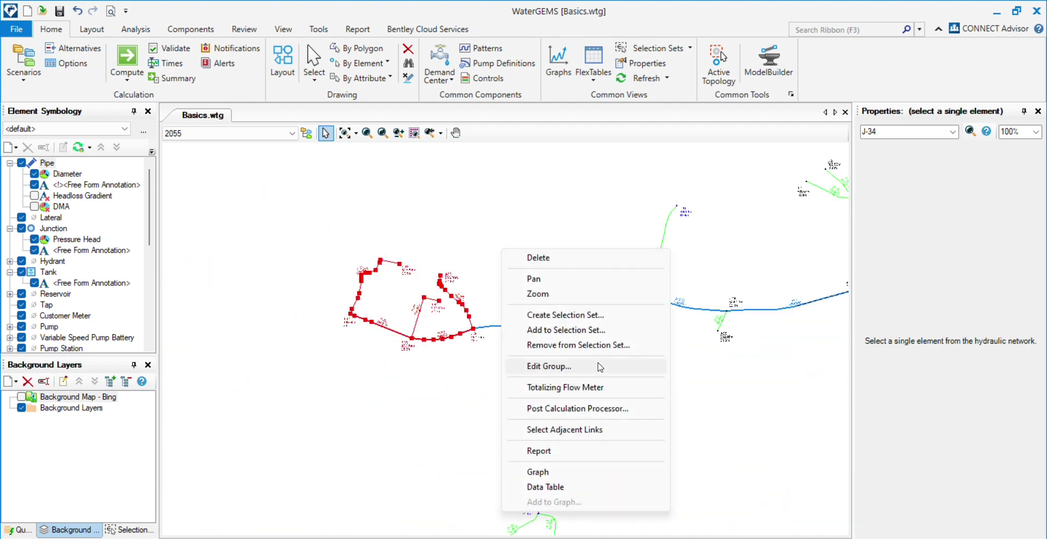
click(548, 366)
double_click(465, 303)
Add another 50 m to the elevation of the listed junctions with Global Edit, and close the table
right_click(390, 160)
click(457, 201)
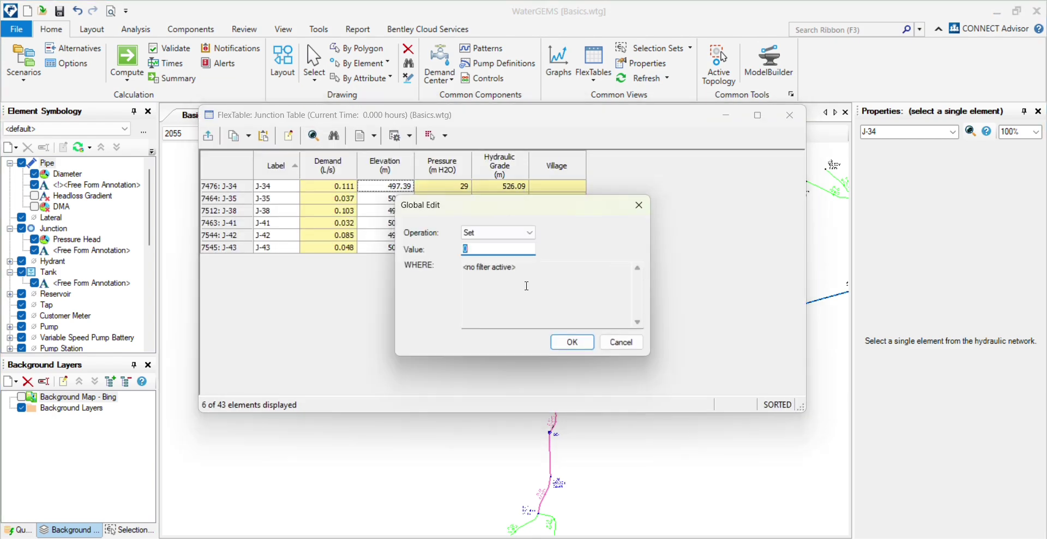
click(507, 232)
click(487, 247)
double_click(490, 246)
text(50)
click(574, 343)
click(789, 115)
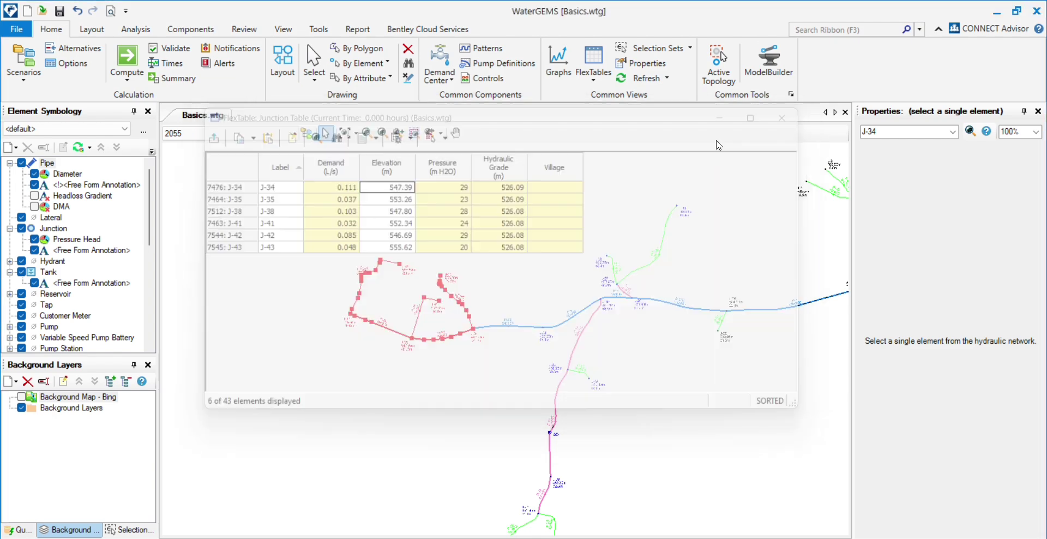
Recompute the 2055 scenario with the raised elevations and dismiss the calculation results
click(128, 59)
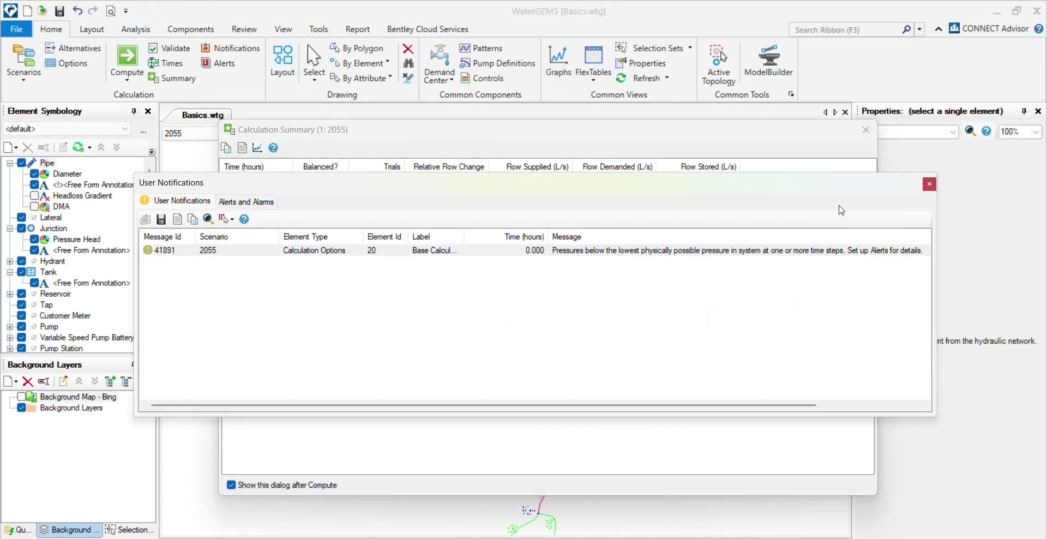
click(865, 129)
click(928, 184)
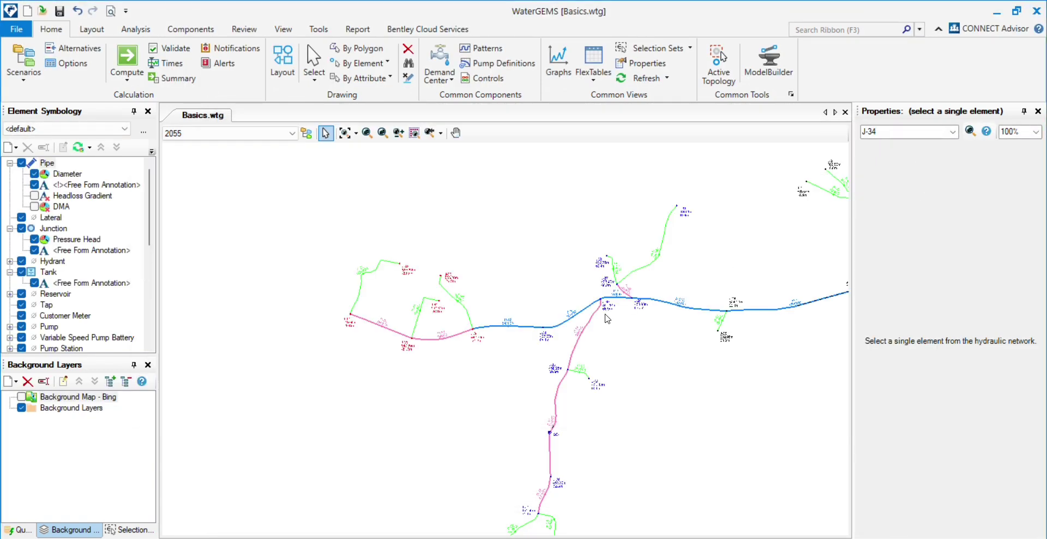
Examine the pressure annotations of the raised western junctions, zooming in closely on J-42
scroll(438, 299, up, 5)
scroll(390, 309, down, 2)
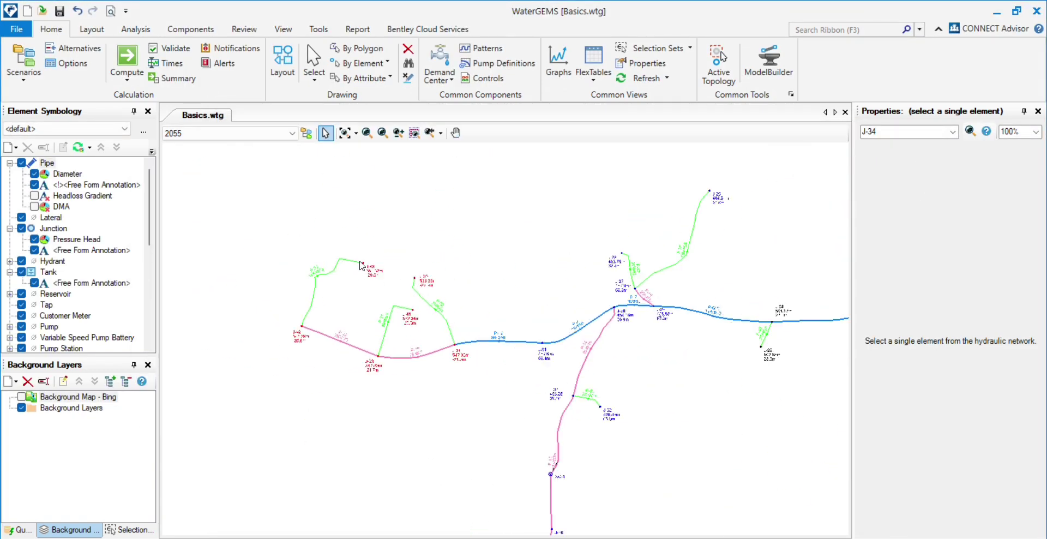
scroll(413, 339, up, 1)
scroll(414, 327, down, 2)
scroll(421, 255, up, 4)
scroll(422, 256, down, 2)
scroll(262, 405, up, 3)
scroll(318, 260, down, 2)
scroll(308, 275, up, 2)
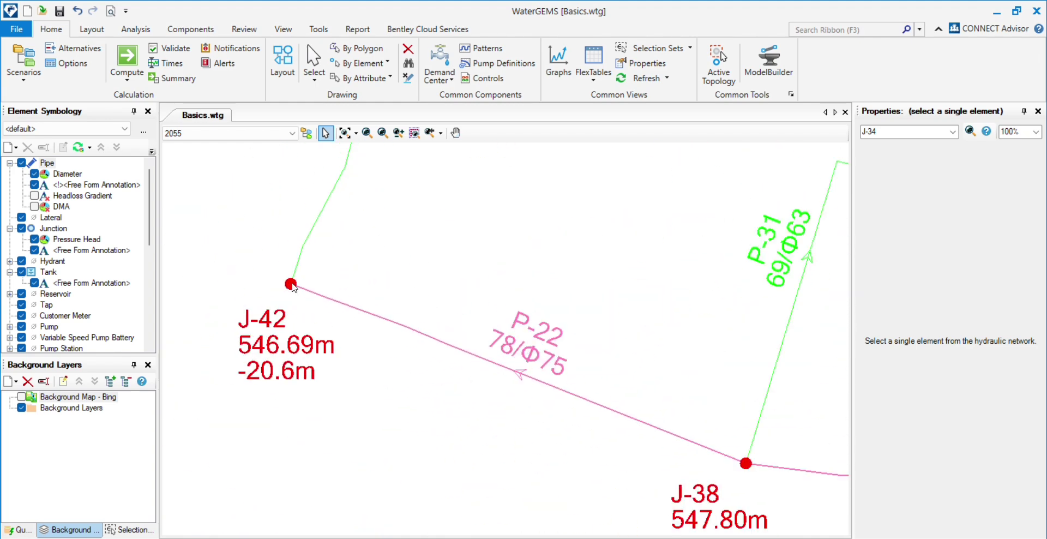
drag(254, 250, 354, 314)
click(299, 388)
scroll(284, 370, up, 2)
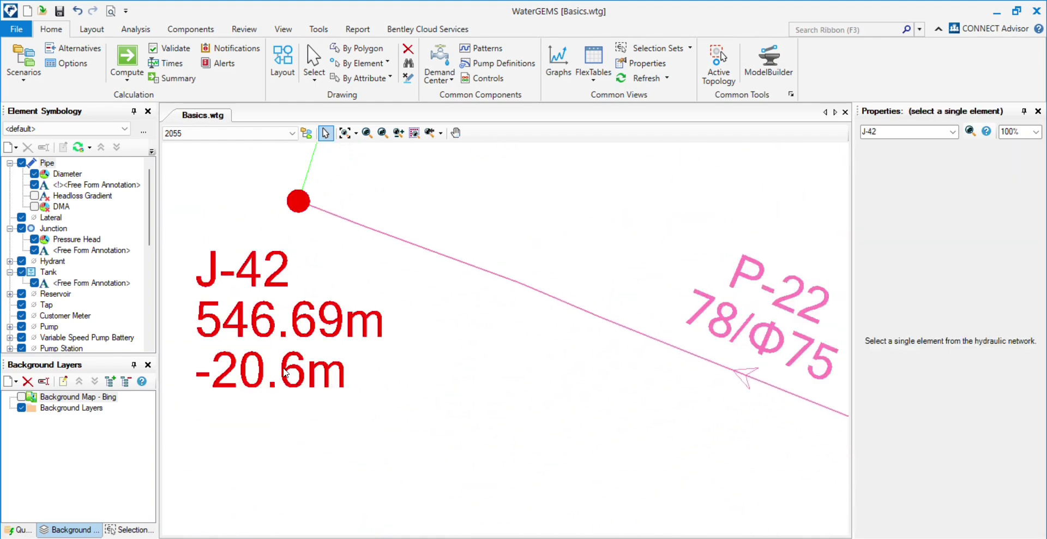
scroll(271, 337, down, 4)
scroll(457, 385, up, 2)
scroll(447, 381, down, 3)
scroll(545, 360, up, 3)
scroll(612, 351, down, 2)
scroll(545, 343, down, 2)
scroll(387, 317, down, 2)
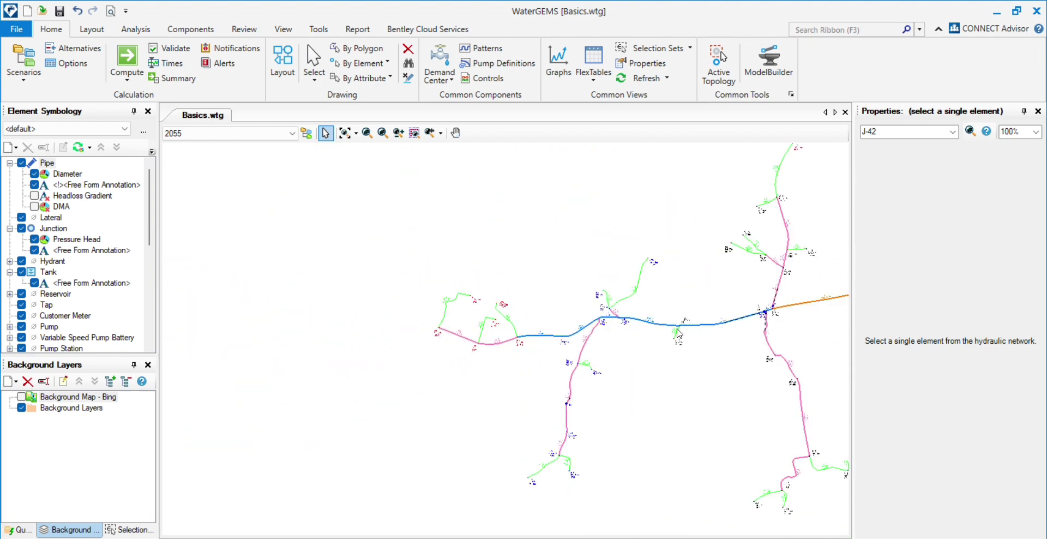
scroll(695, 324, up, 1)
Examine the full network and the main line feeding the raised cluster, around J-31 and J-34
click(345, 132)
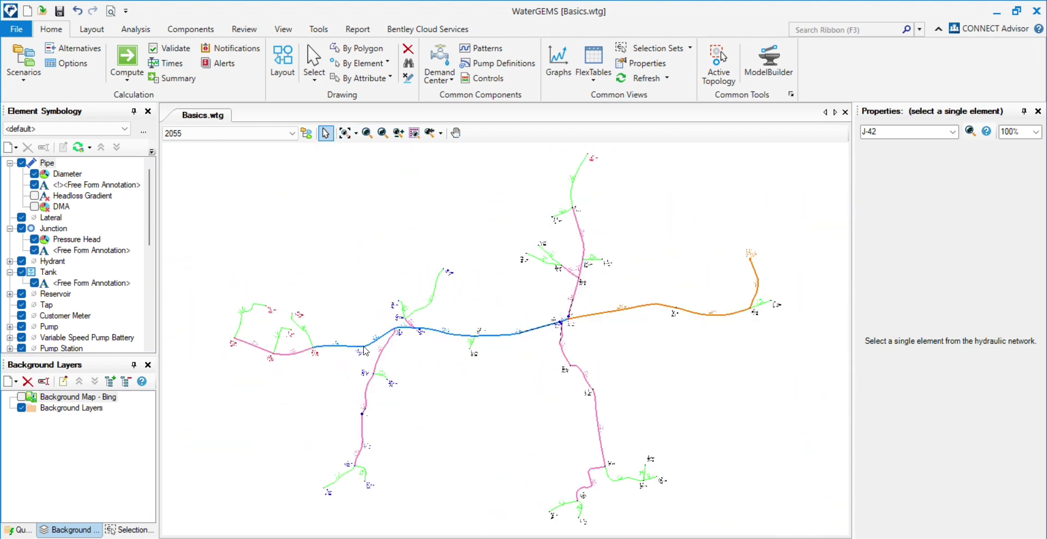
scroll(327, 346, up, 2)
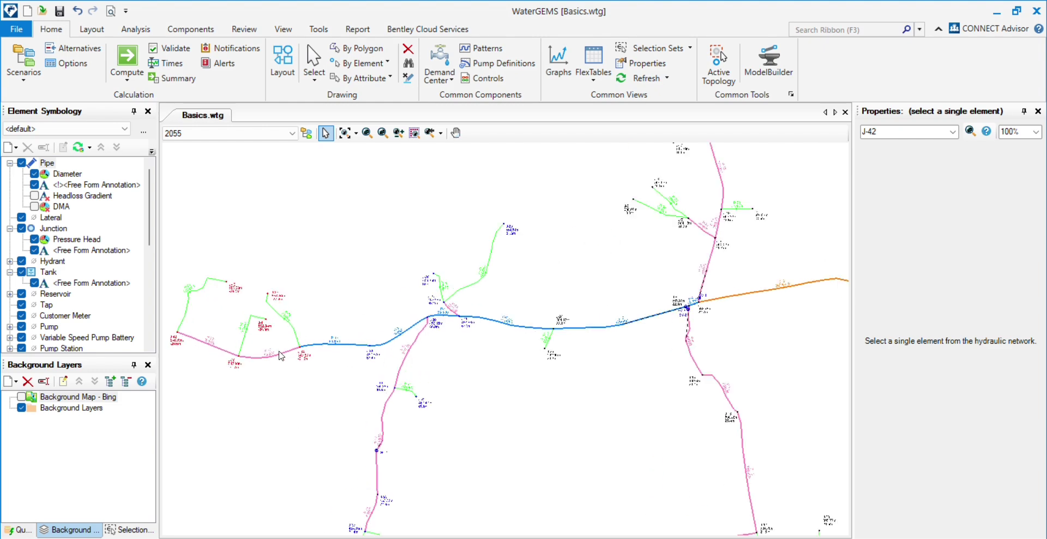
scroll(328, 335, up, 2)
scroll(430, 348, down, 3)
scroll(442, 341, up, 2)
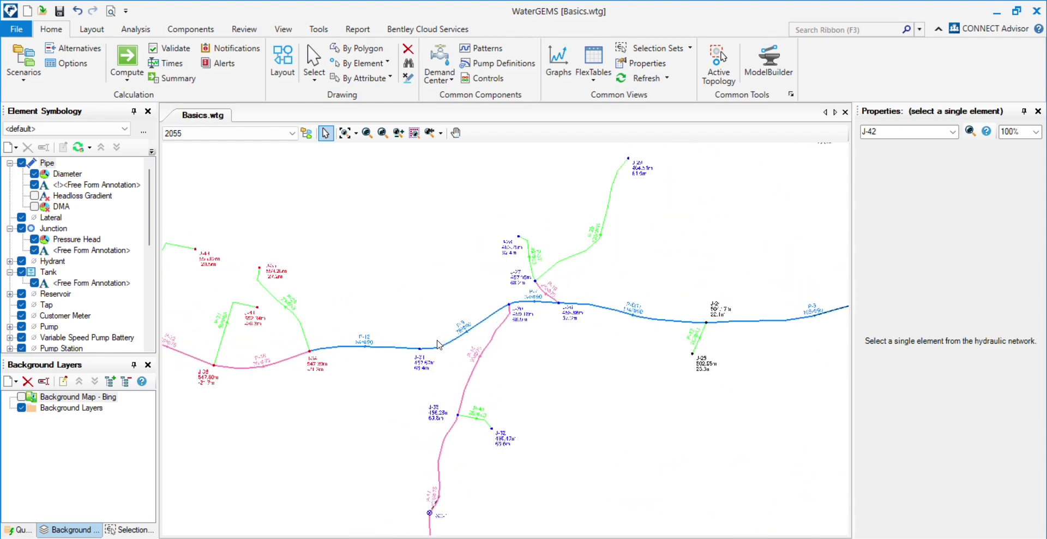
scroll(438, 345, down, 2)
scroll(428, 350, up, 2)
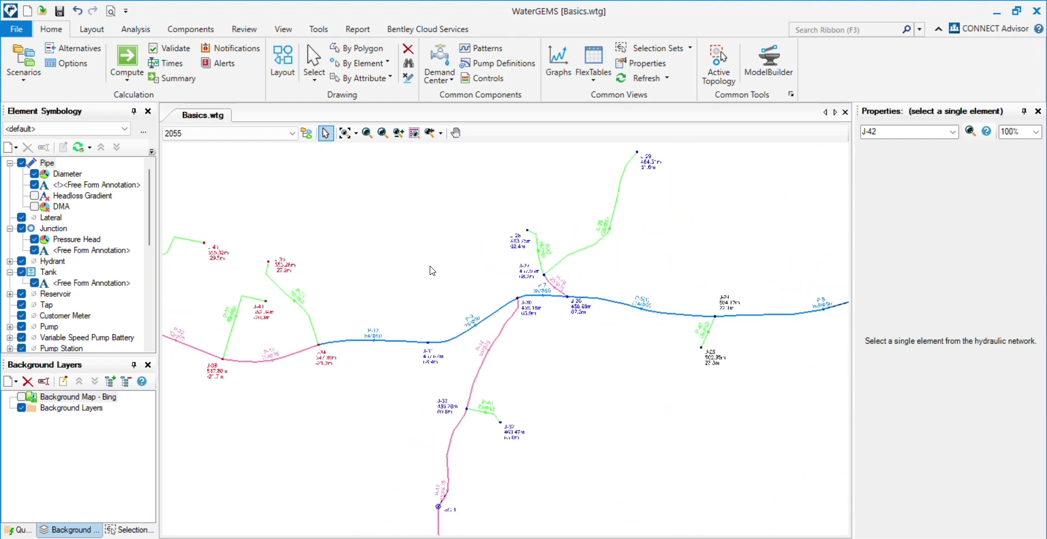
scroll(423, 288, up, 3)
scroll(450, 283, down, 3)
scroll(467, 278, up, 2)
scroll(466, 278, up, 1)
Open the scenario manager and rename the "with air valves" scenario to "With Pump"
click(264, 133)
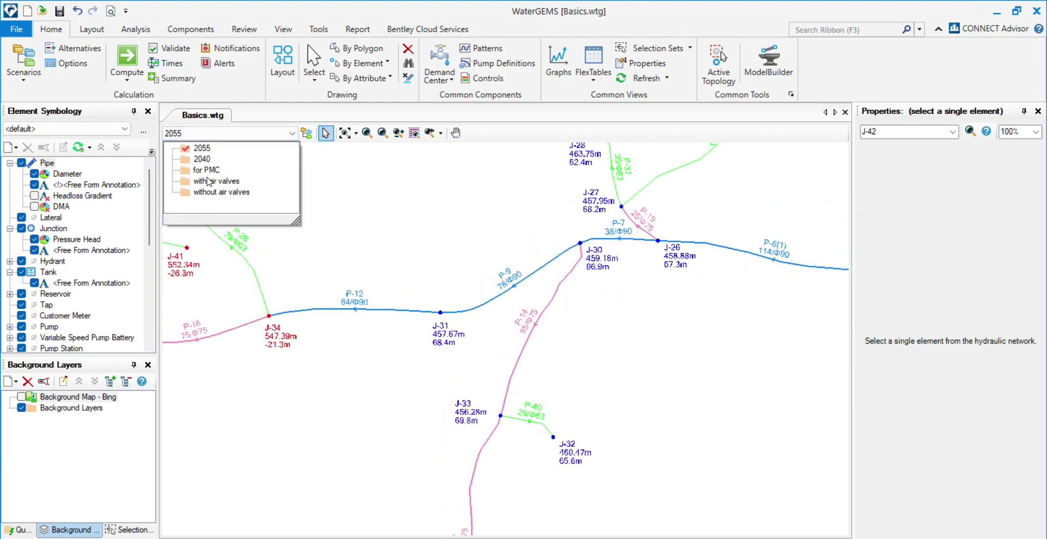
click(309, 133)
click(134, 262)
click(127, 261)
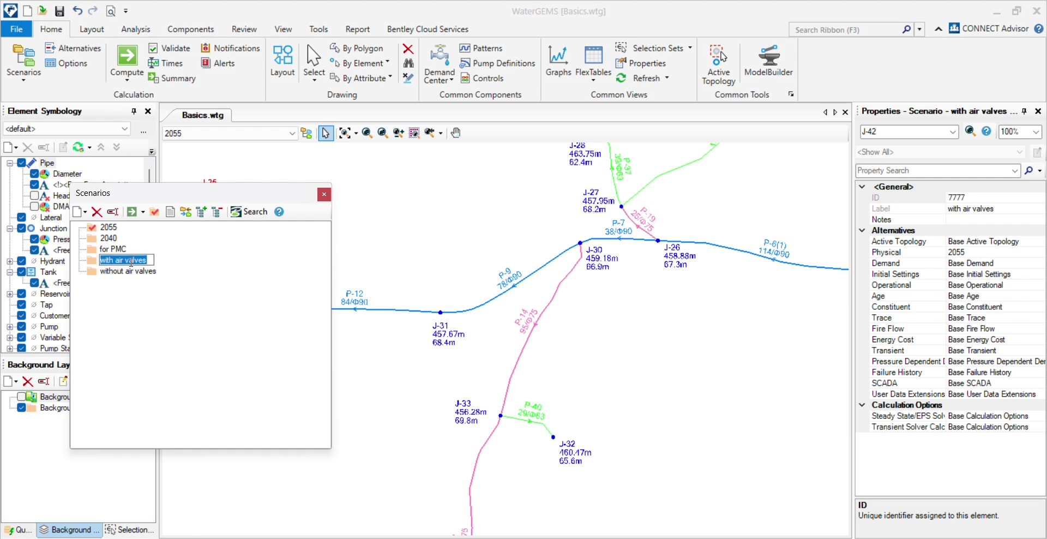
text(With Pump)
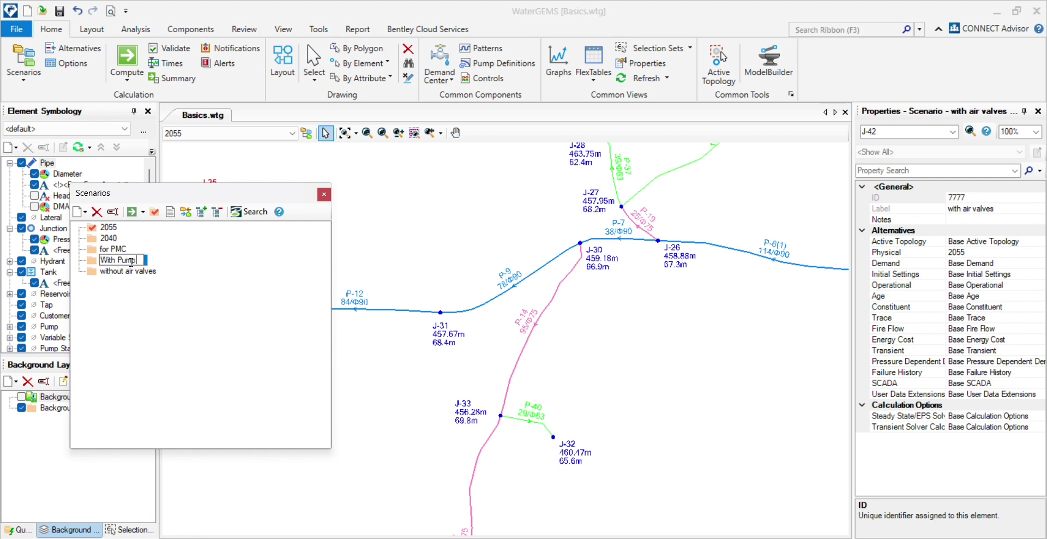
Rename the "without air valves" scenario to "without Pump" and close the scenario manager
click(136, 271)
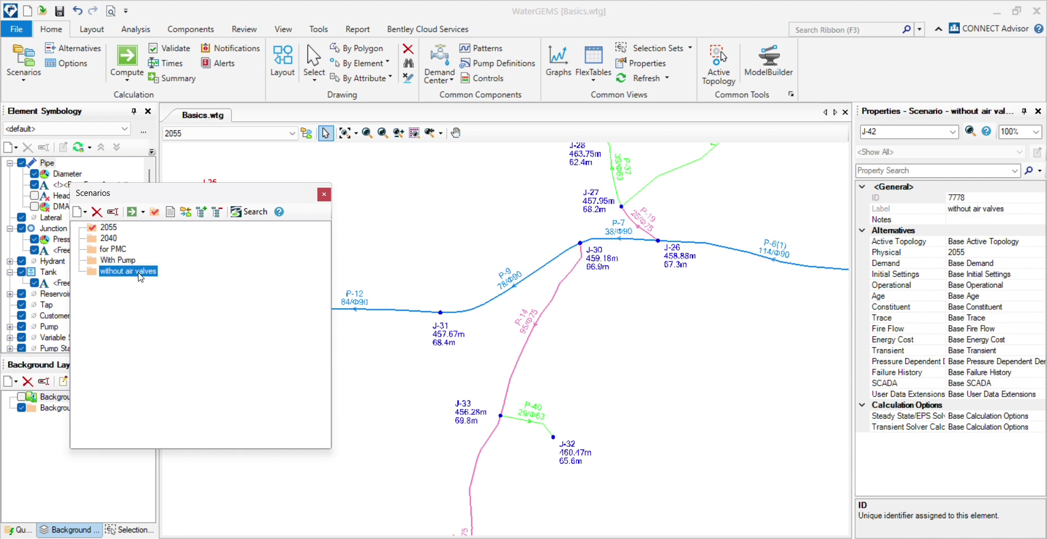
click(140, 277)
drag(126, 271, 210, 287)
text(Pump)
key(Return)
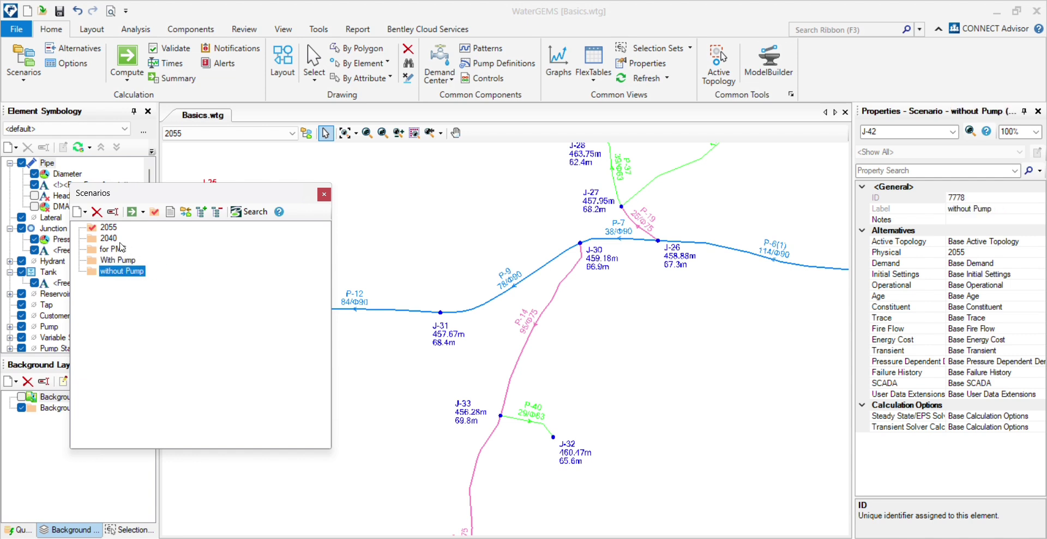
click(324, 194)
Make With Pump the current scenario and add a new active topology alternative named "With pump"
click(229, 132)
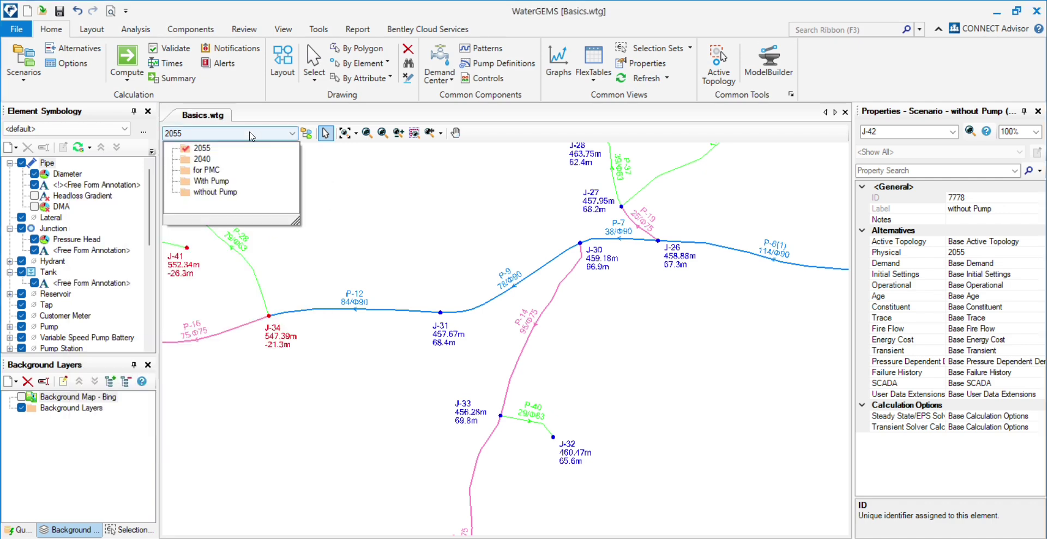
click(214, 181)
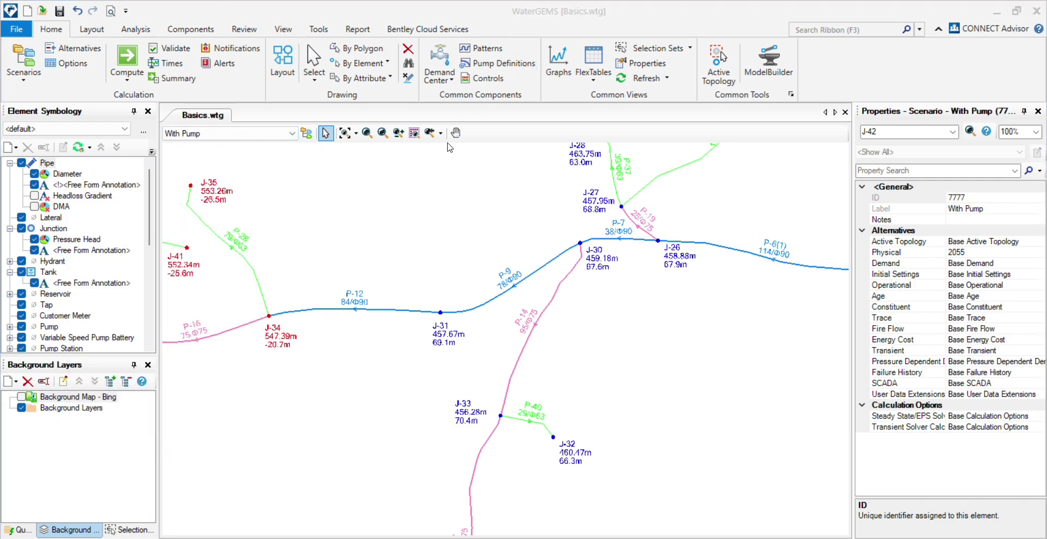
click(74, 48)
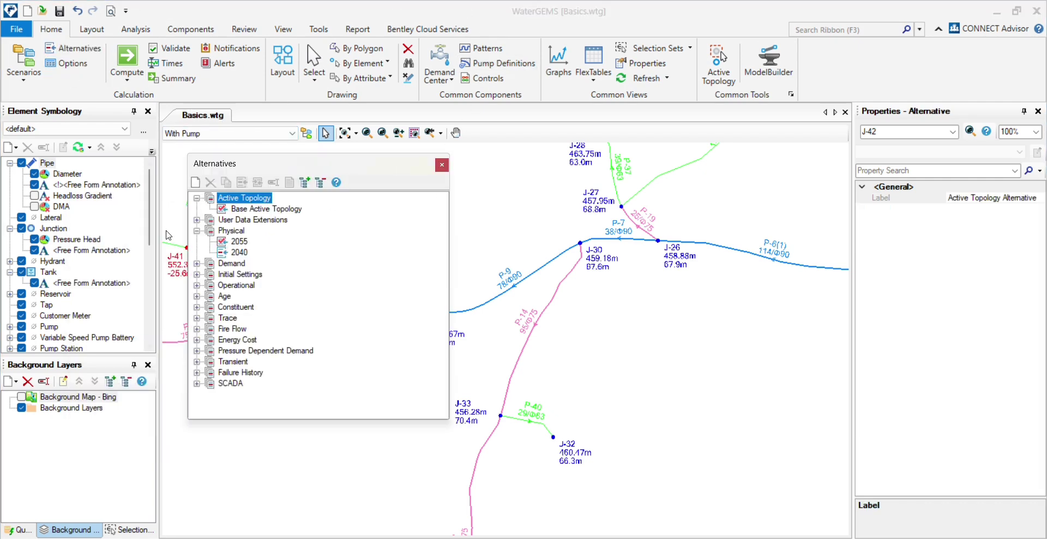
right_click(260, 210)
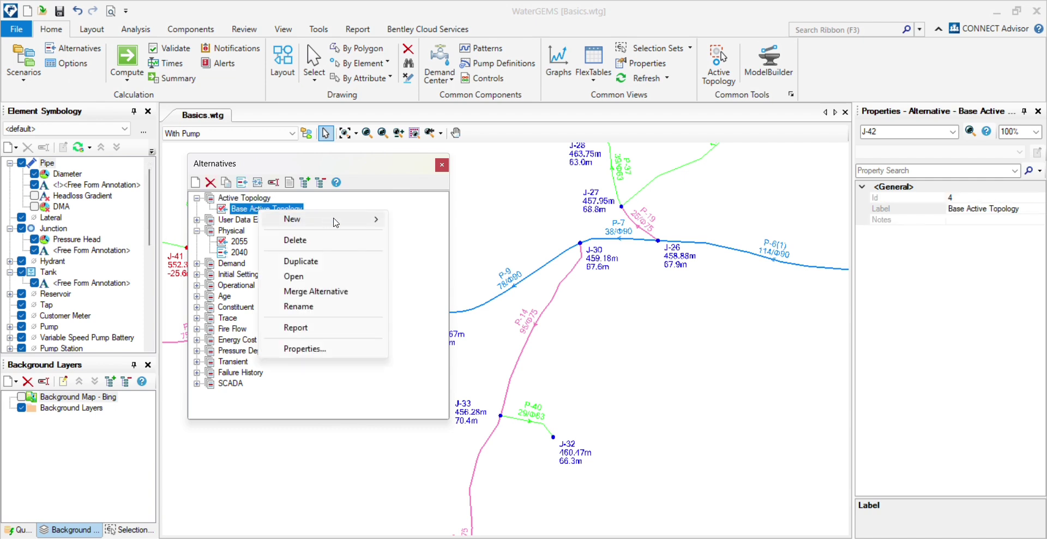
mouse_move(335, 222)
click(457, 233)
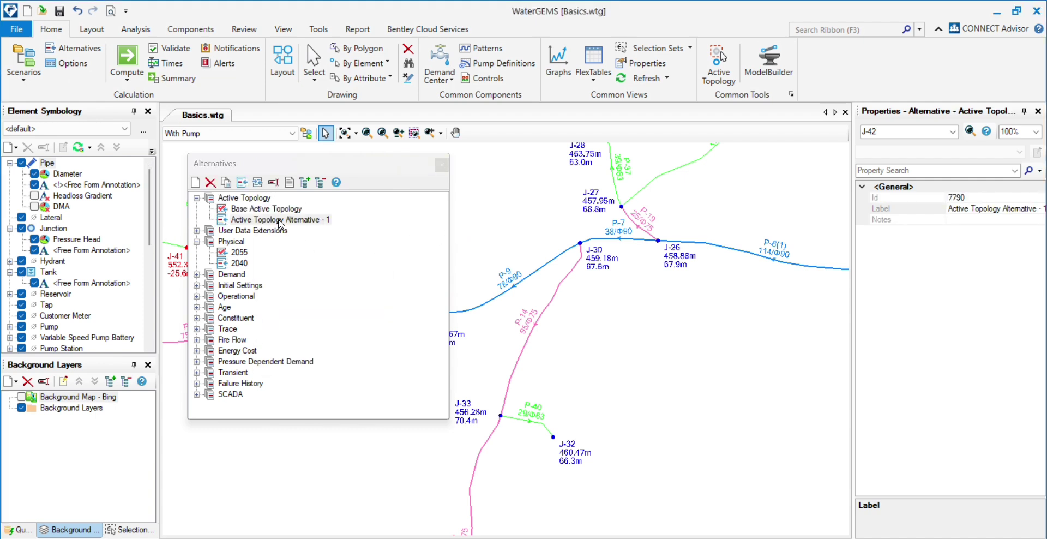
right_click(280, 223)
click(350, 316)
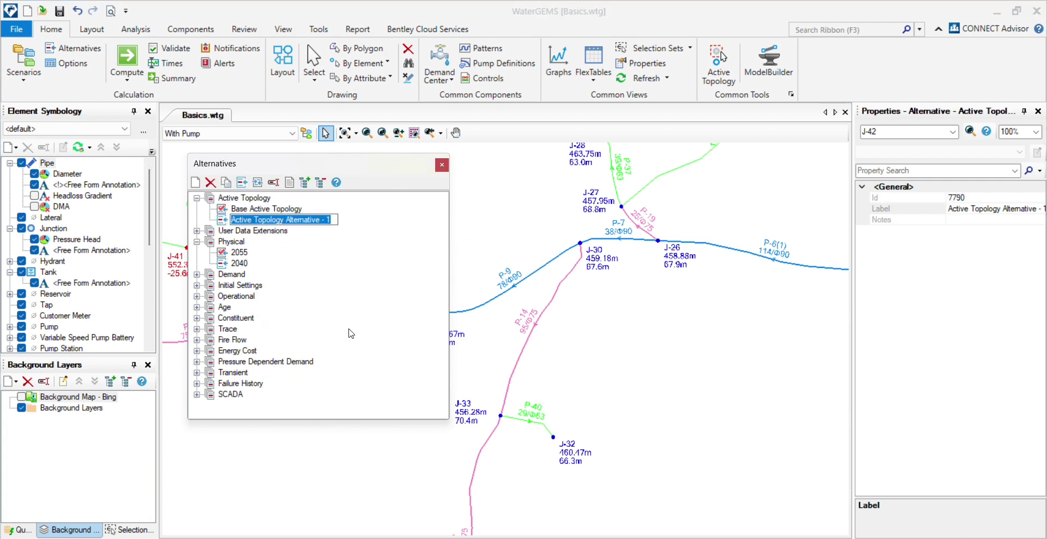
text(With pump)
key(Return)
Add a second active topology alternative named "Without Pump" and close the alternatives manager
right_click(253, 218)
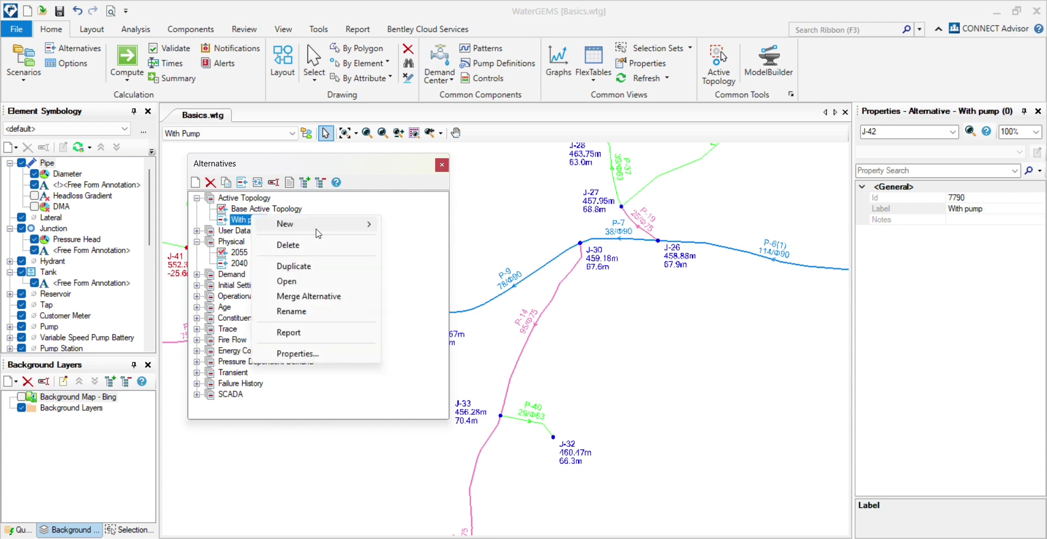
mouse_move(278, 222)
click(425, 238)
right_click(303, 233)
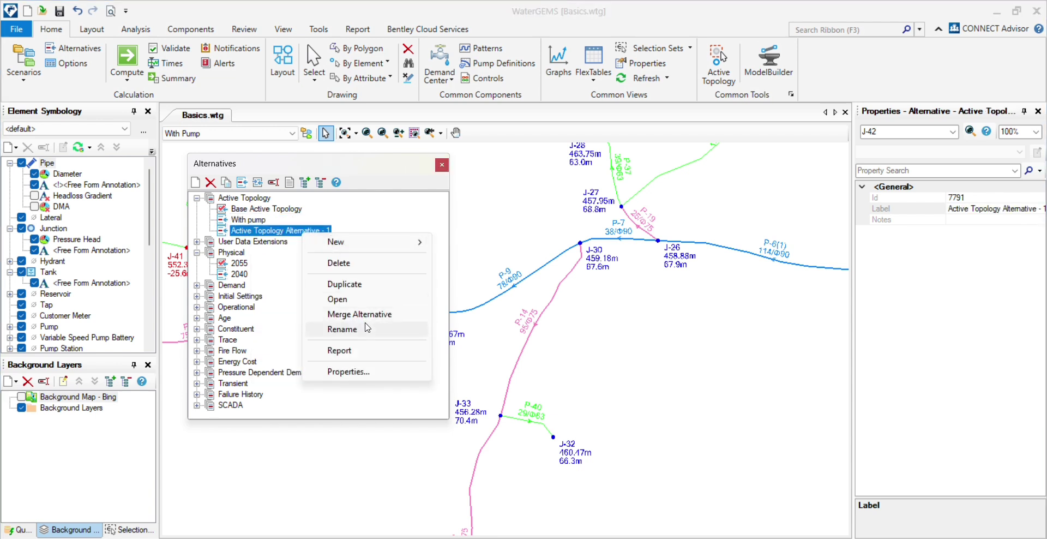
click(367, 327)
text(W)
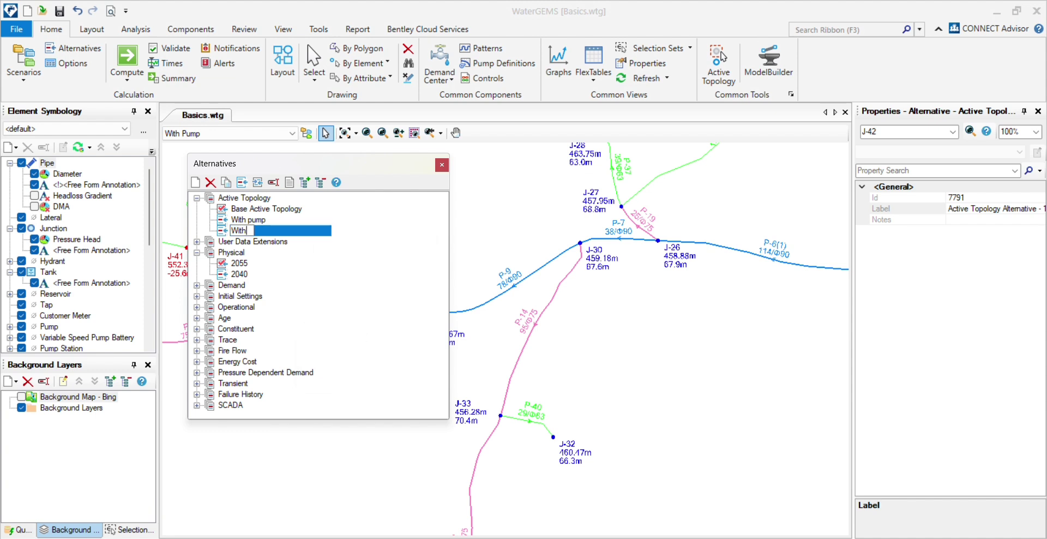
key(BackSpace)
key(BackSpace)
key(BackSpace)
text(hout Pump)
key(Return)
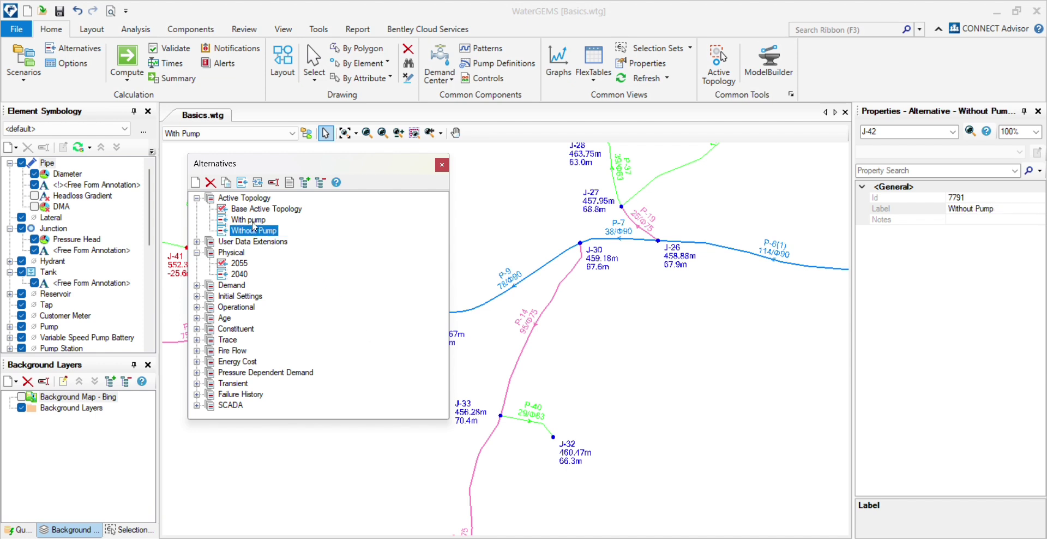
click(442, 165)
Assign the "With pump" active topology alternative to the With Pump scenario
click(267, 134)
click(231, 180)
click(1034, 245)
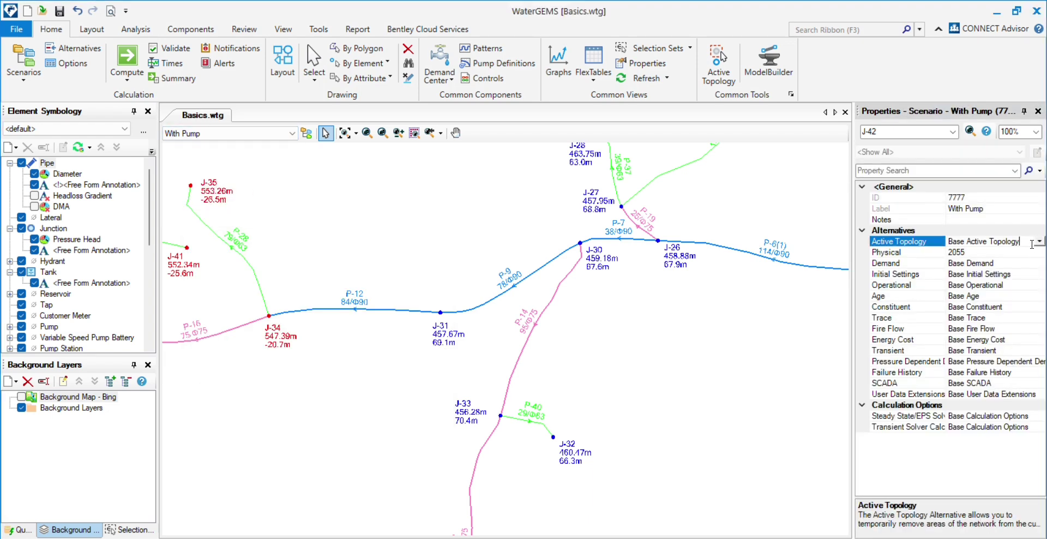
click(1039, 243)
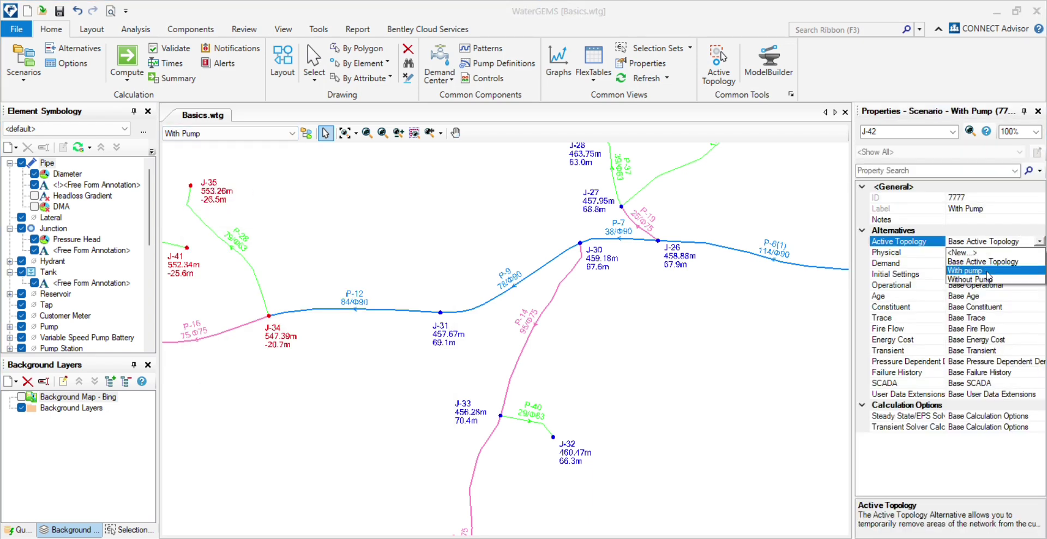
click(976, 270)
scroll(637, 305, down, 3)
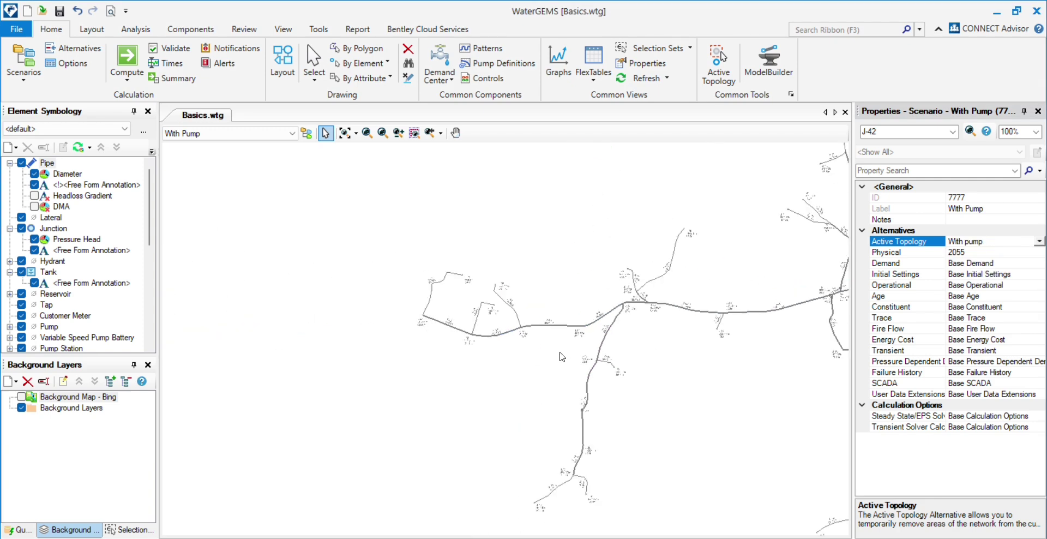
scroll(532, 348, down, 1)
click(719, 65)
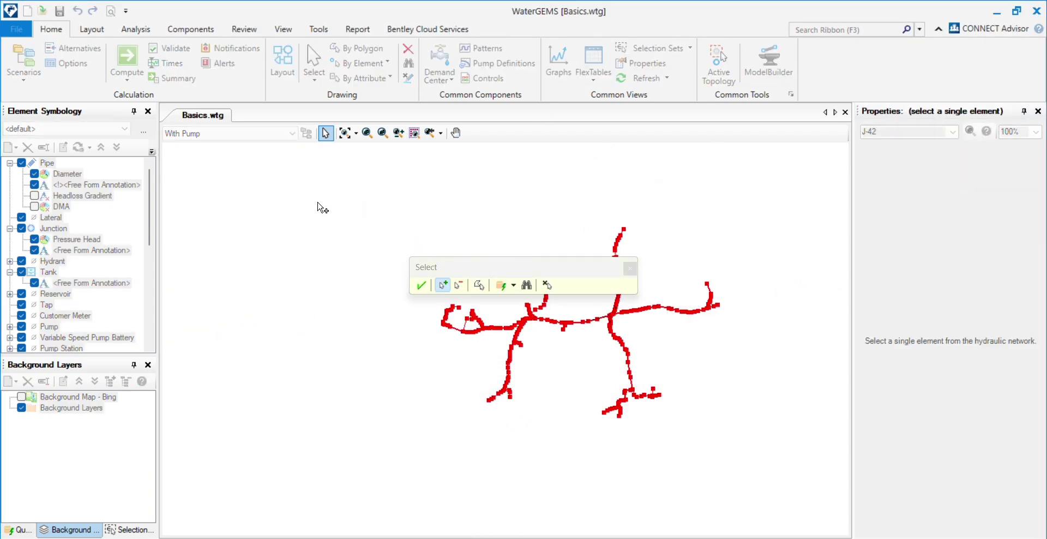
drag(309, 197, 456, 324)
click(459, 284)
drag(334, 173, 809, 437)
scroll(617, 411, up, 4)
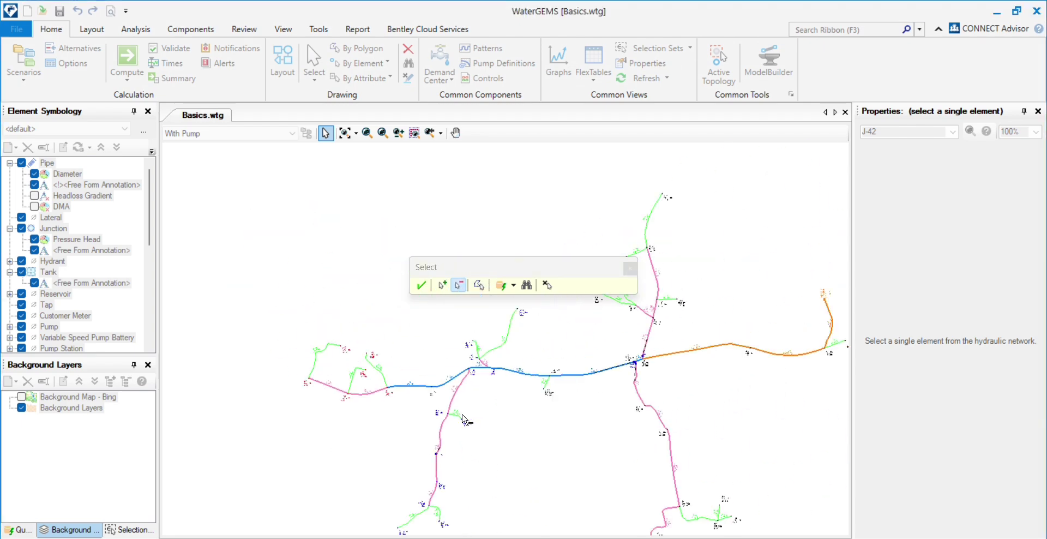
scroll(464, 366, up, 5)
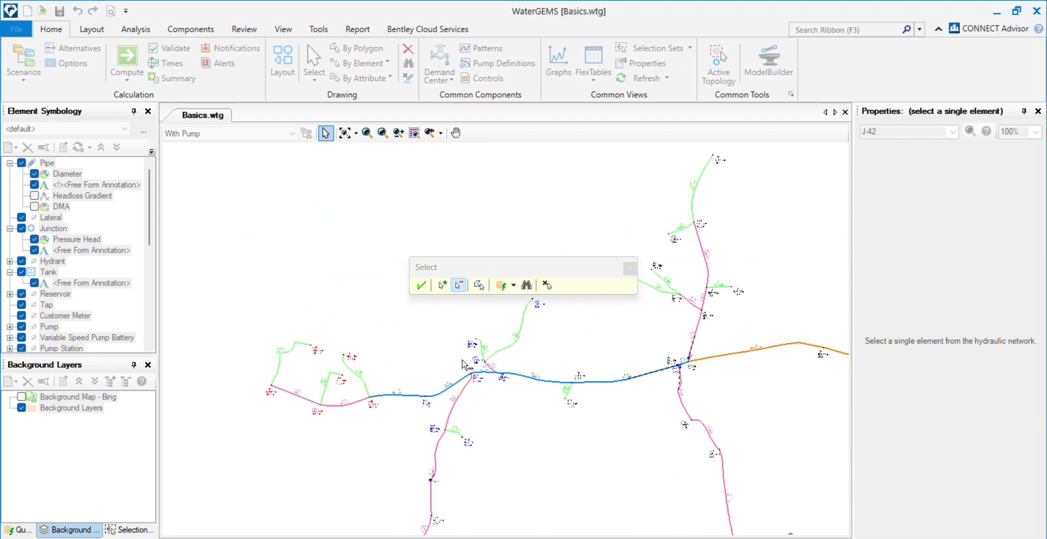
click(639, 267)
scroll(695, 174, down, 3)
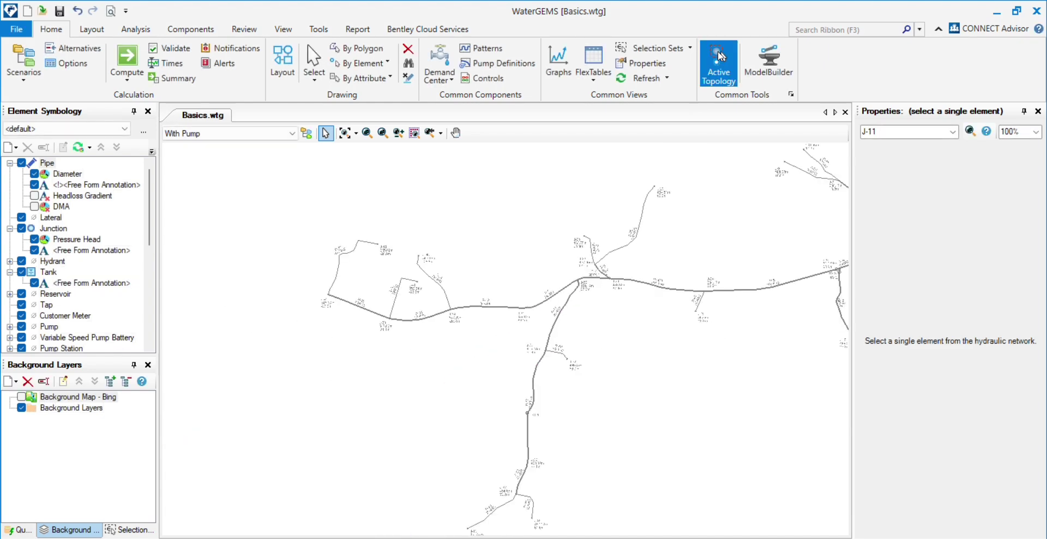
Remove all network elements from the inactive selection of the active topology and accept, making the whole network active
click(720, 59)
scroll(292, 249, down, 3)
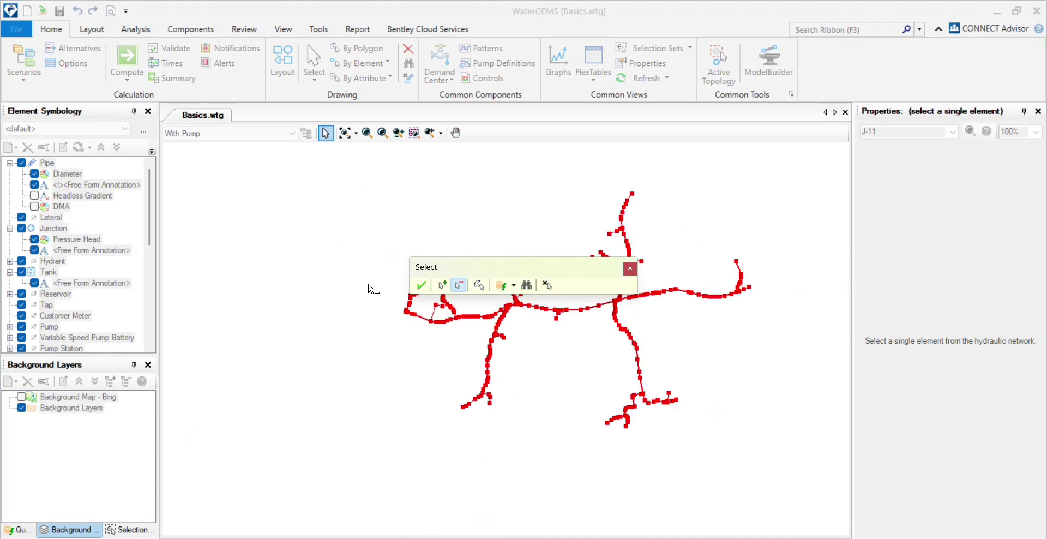
drag(317, 212, 775, 477)
drag(535, 190, 615, 244)
click(421, 284)
Draw a bent pipe from J-34 to J-31, running just above and parallel to P-12
scroll(484, 308, up, 5)
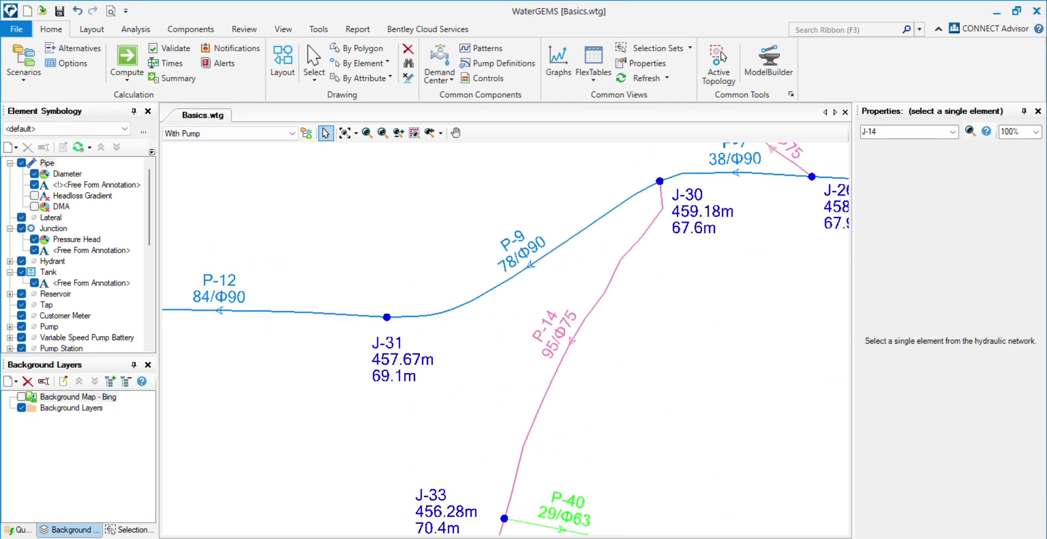
click(92, 29)
click(67, 60)
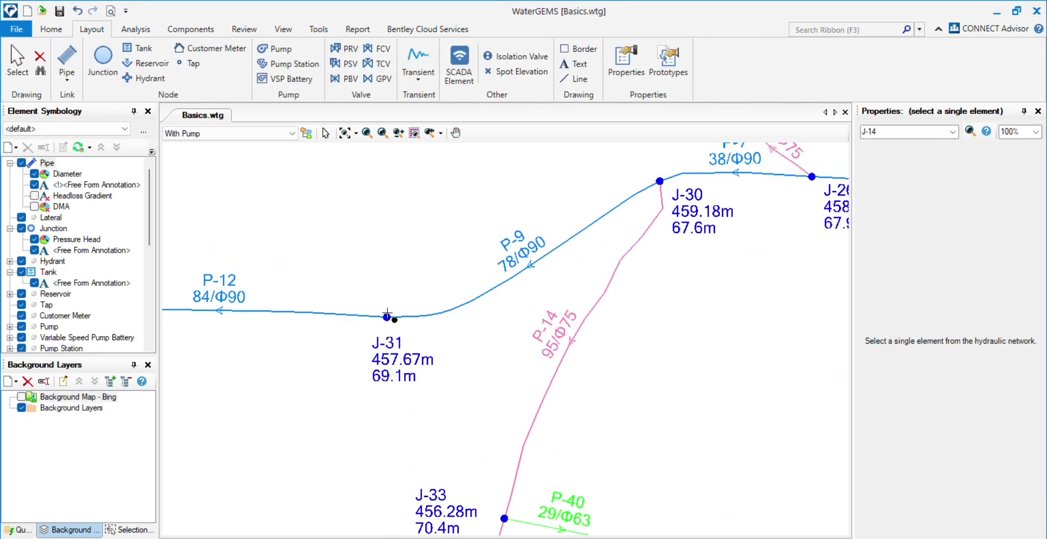
scroll(419, 307, down, 6)
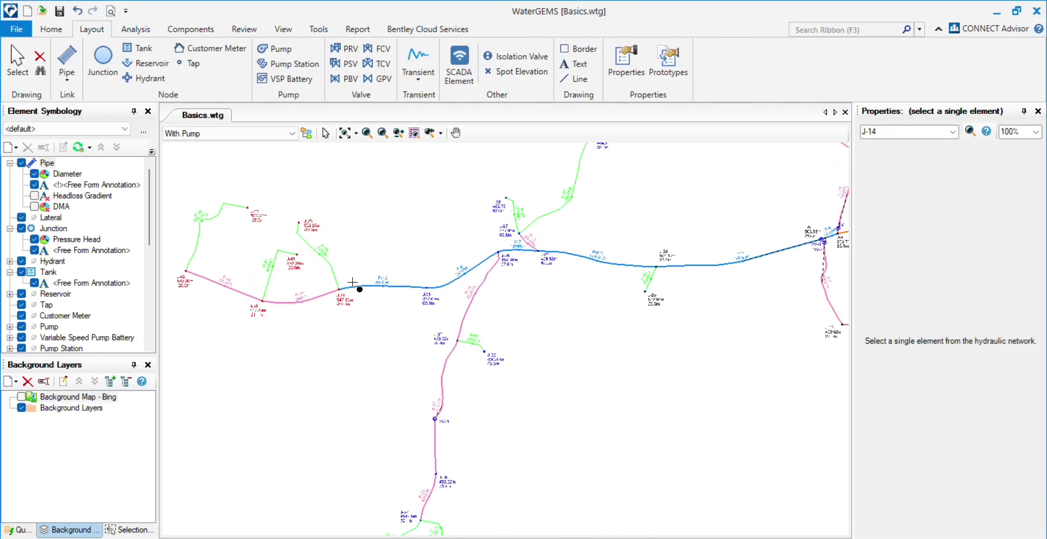
scroll(352, 287, up, 5)
click(330, 306)
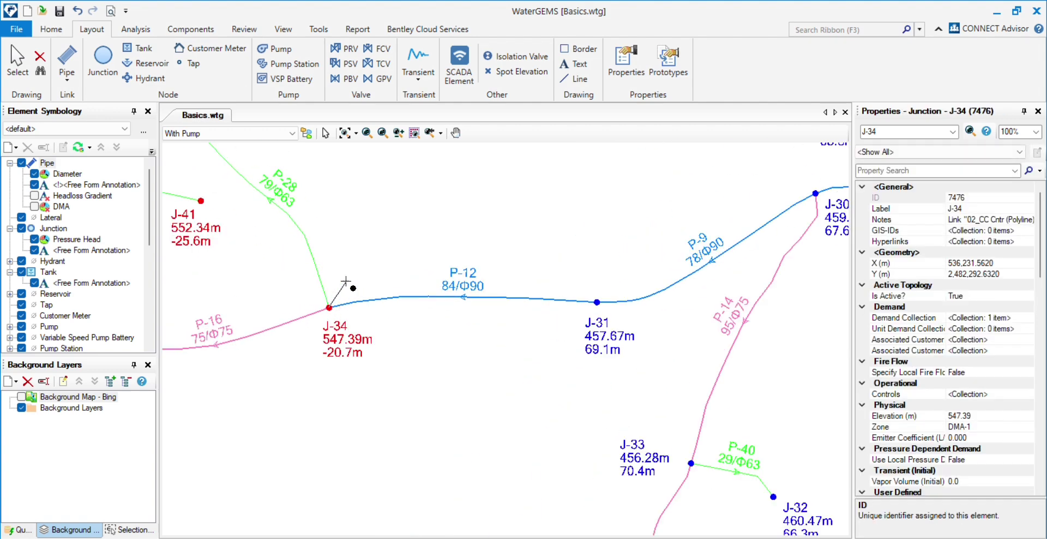
click(352, 282)
click(441, 269)
click(585, 275)
click(597, 301)
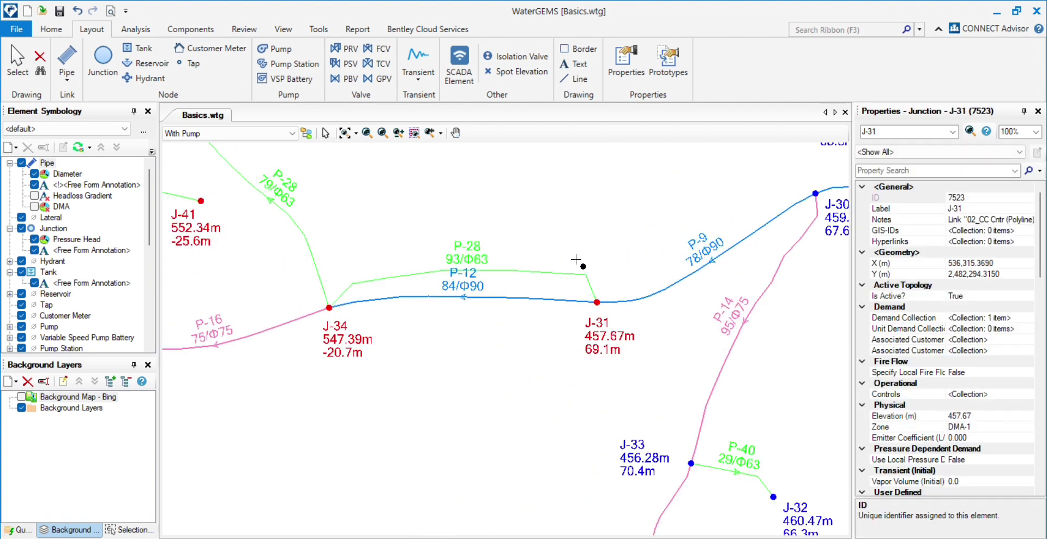
key(Escape)
Select the new parallel pipe between J-34 and J-31 and set its diameter to 80.8 mm
click(540, 284)
click(475, 270)
scroll(477, 297, up, 4)
drag(532, 340, 536, 294)
click(449, 296)
scroll(507, 302, down, 2)
click(540, 257)
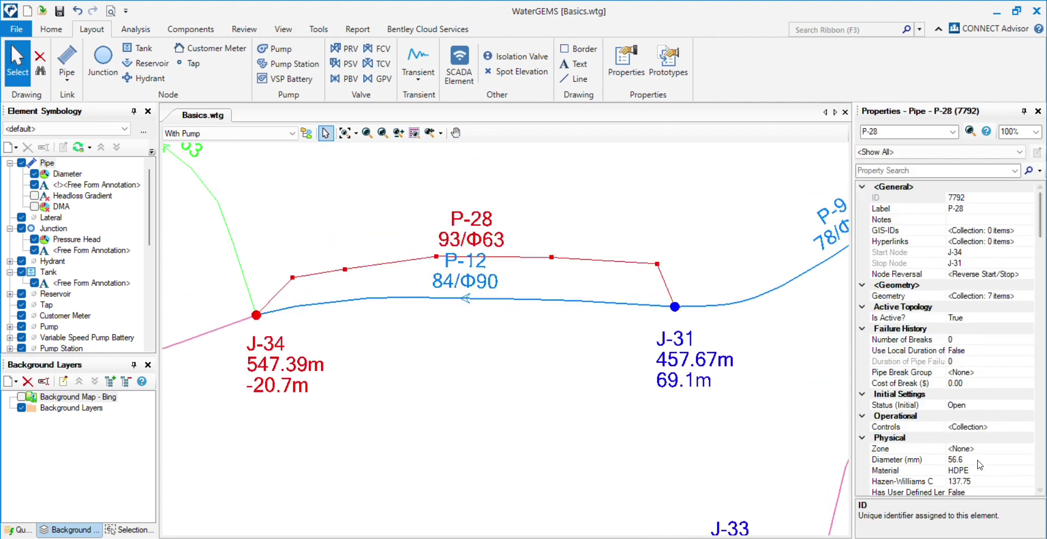
drag(976, 460, 949, 456)
text(80.8)
key(Return)
Check the new pipe's Hazen-Williams C and scaled length, and refresh the drawing's annotations
scroll(1026, 439, down, 2)
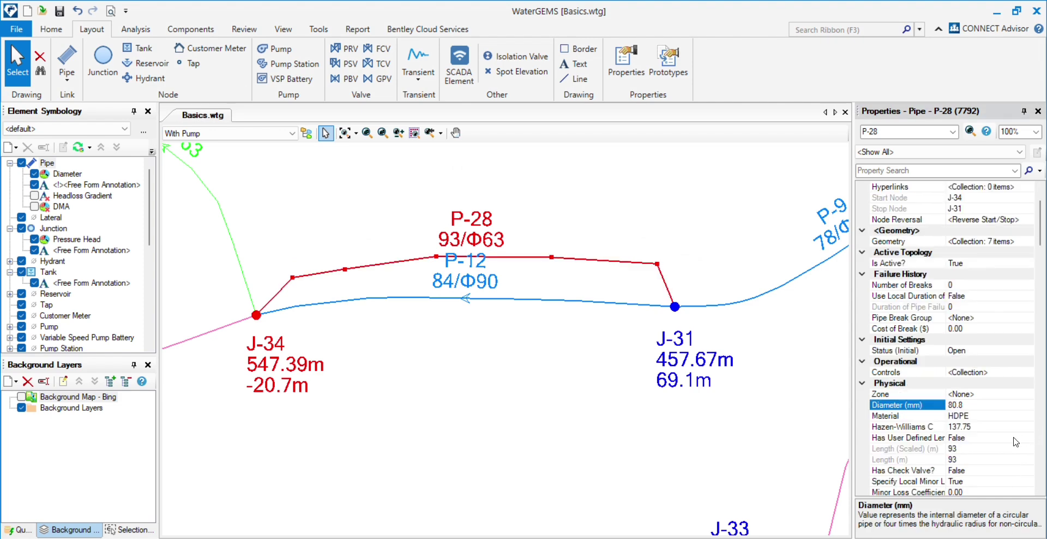
click(991, 427)
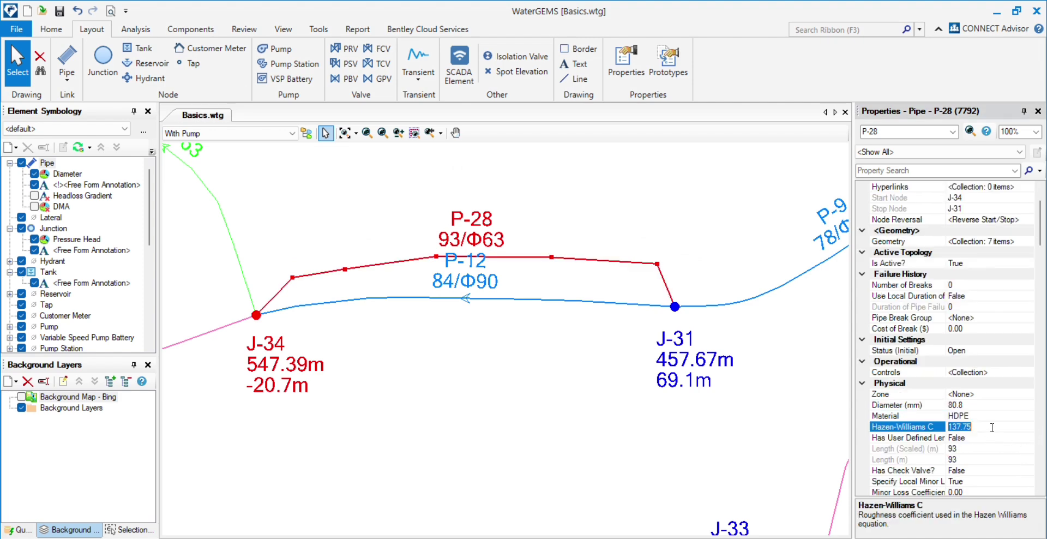
click(968, 447)
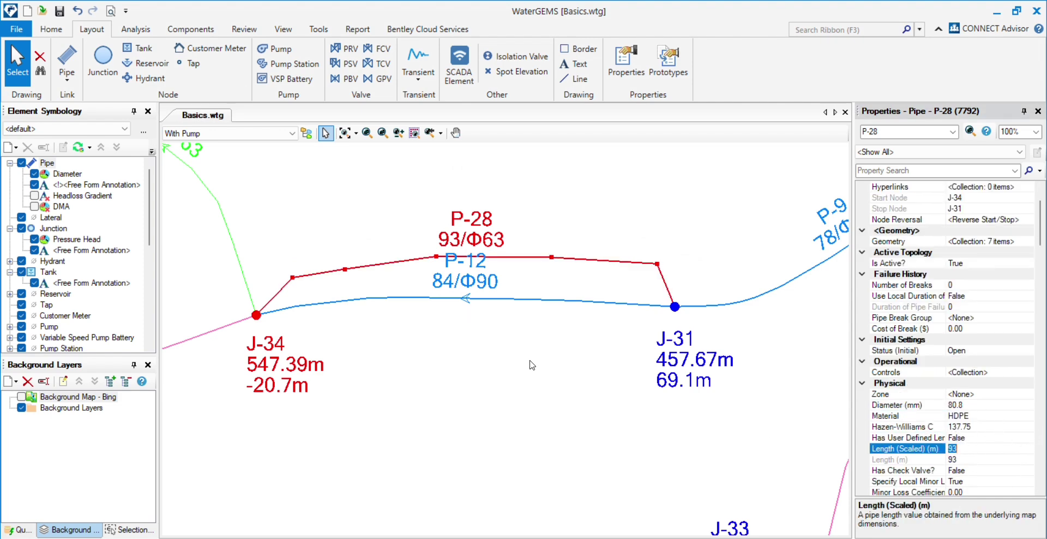
scroll(526, 270, up, 2)
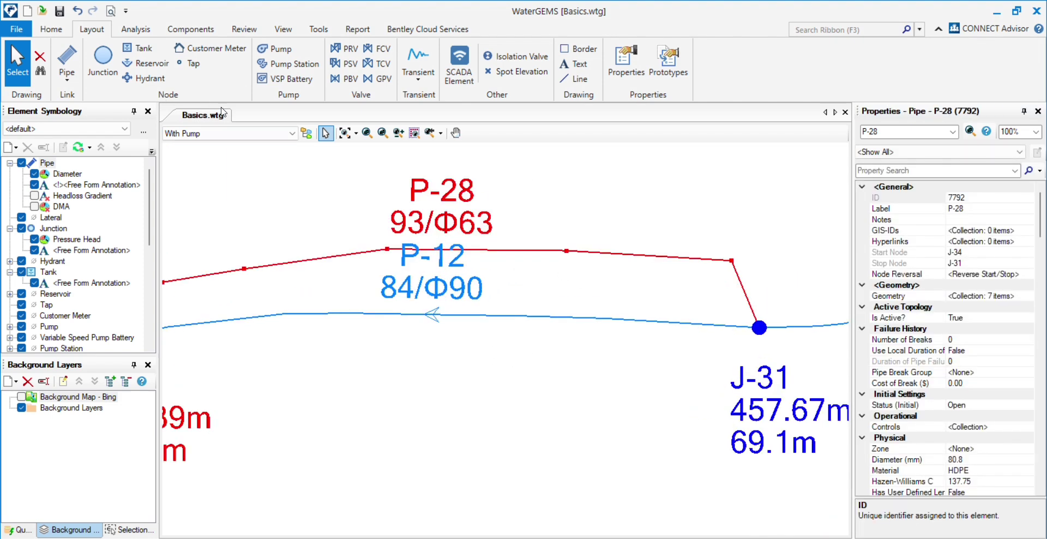
click(51, 29)
click(647, 78)
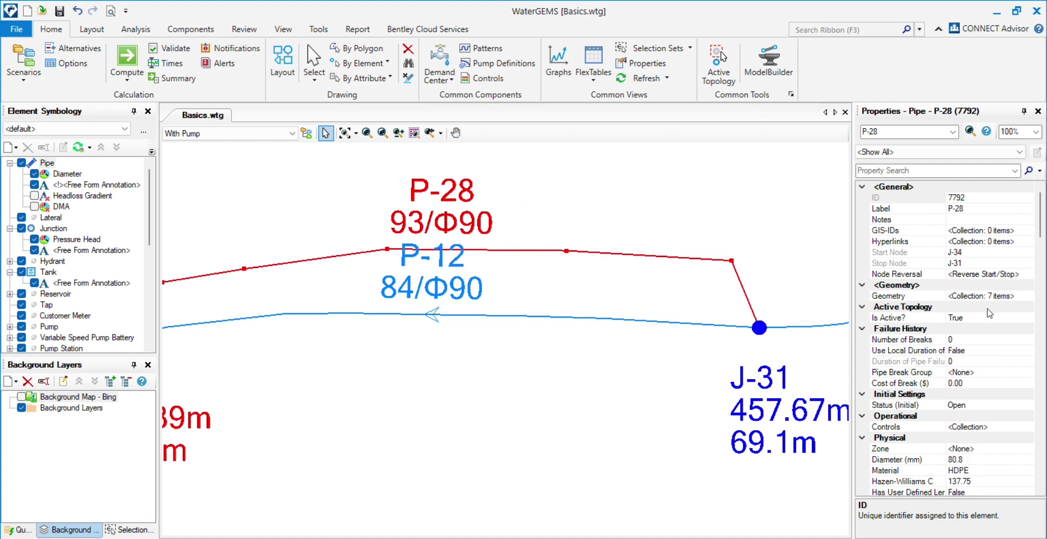
scroll(982, 305, down, 5)
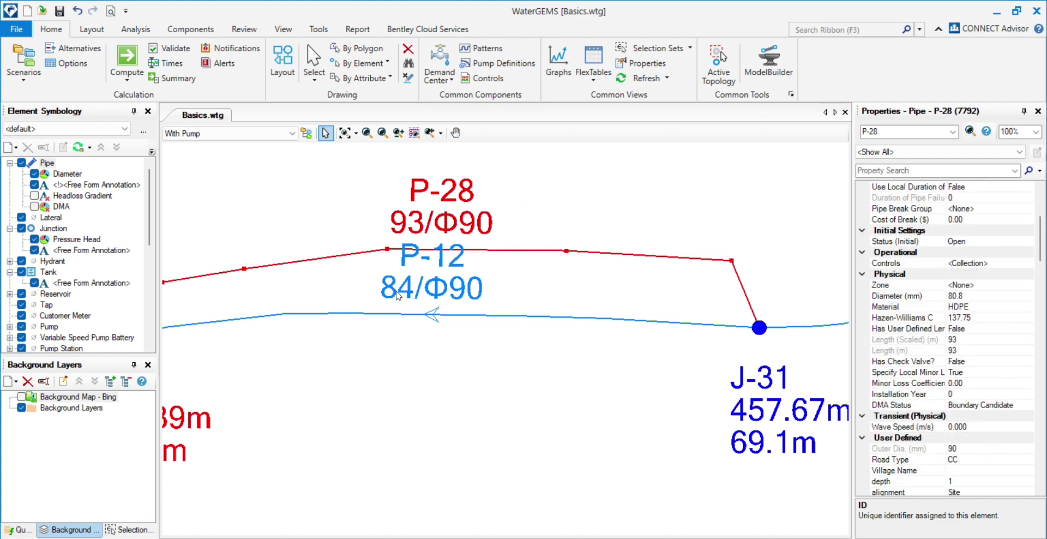
Give pipe P-12 a user-defined length of 84 m and refresh the drawing
drag(458, 385, 376, 290)
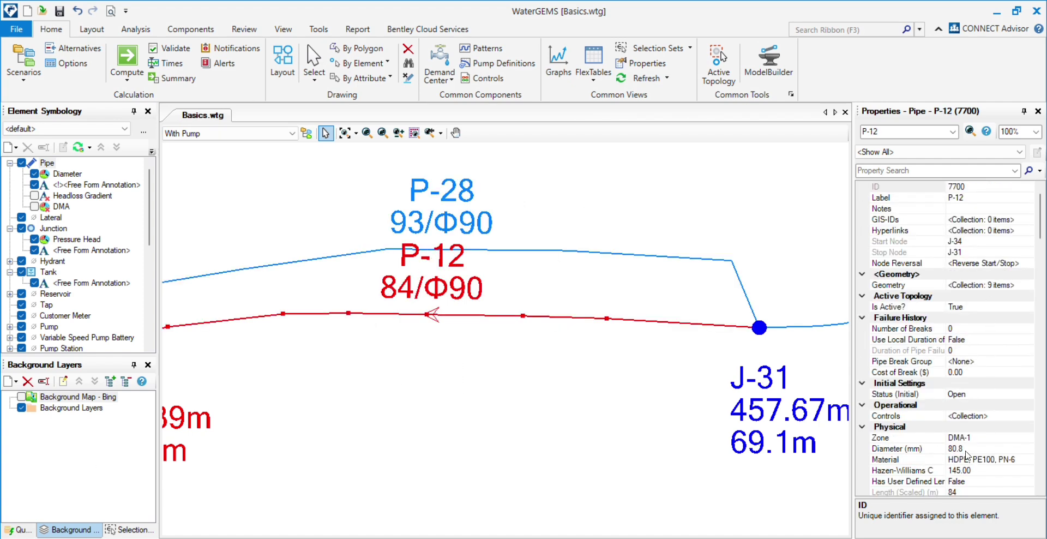
scroll(966, 403, down, 2)
double_click(984, 374)
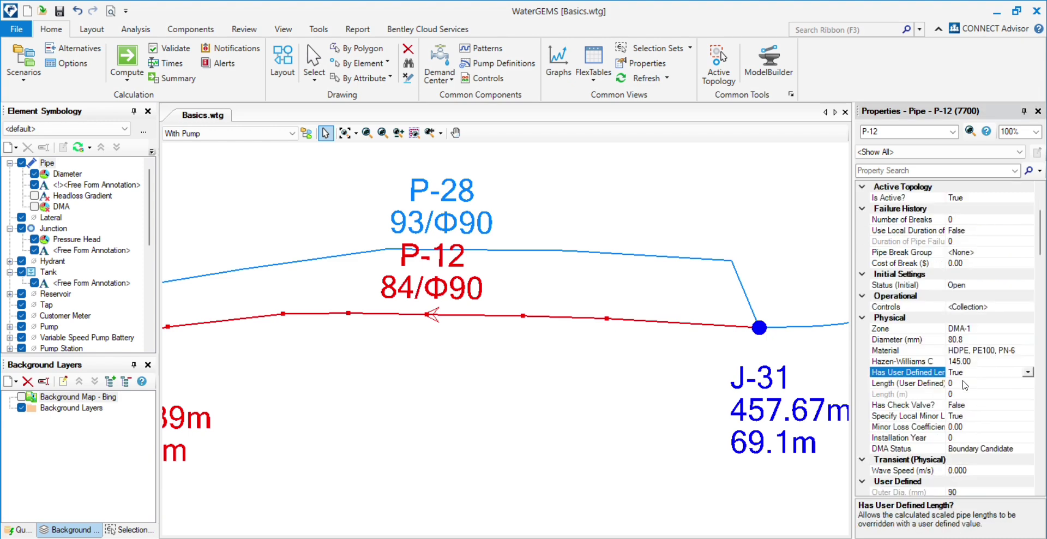
click(962, 382)
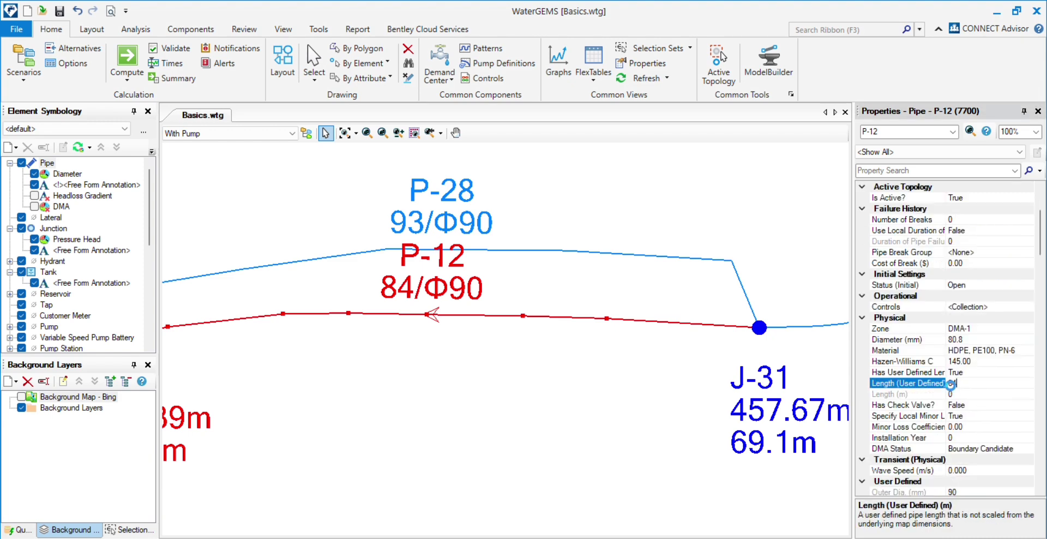
click(578, 393)
click(645, 78)
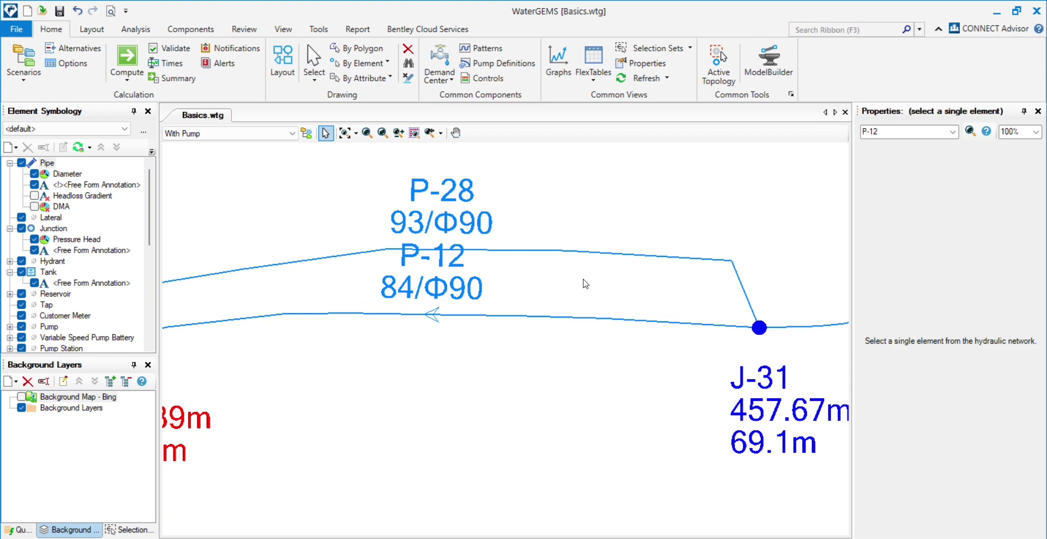
Insert a pump on the parallel pipe P-28 between J-34 and J-31
click(508, 196)
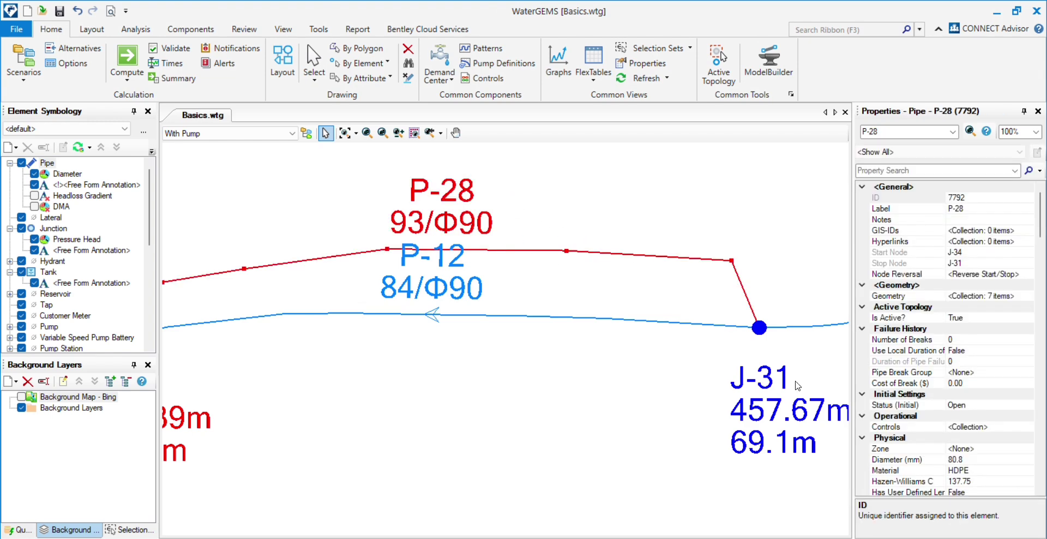
click(91, 29)
click(276, 48)
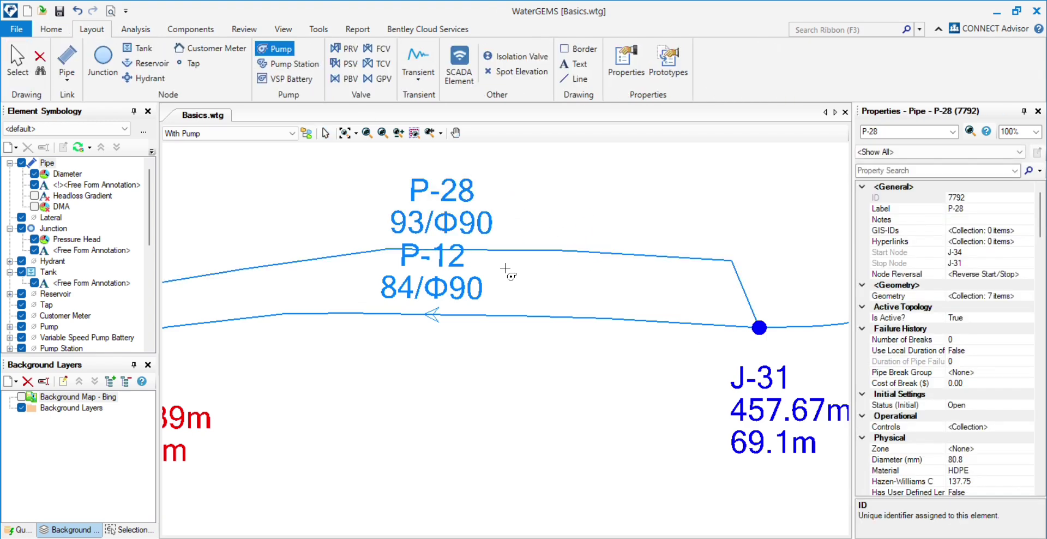
click(427, 252)
click(554, 333)
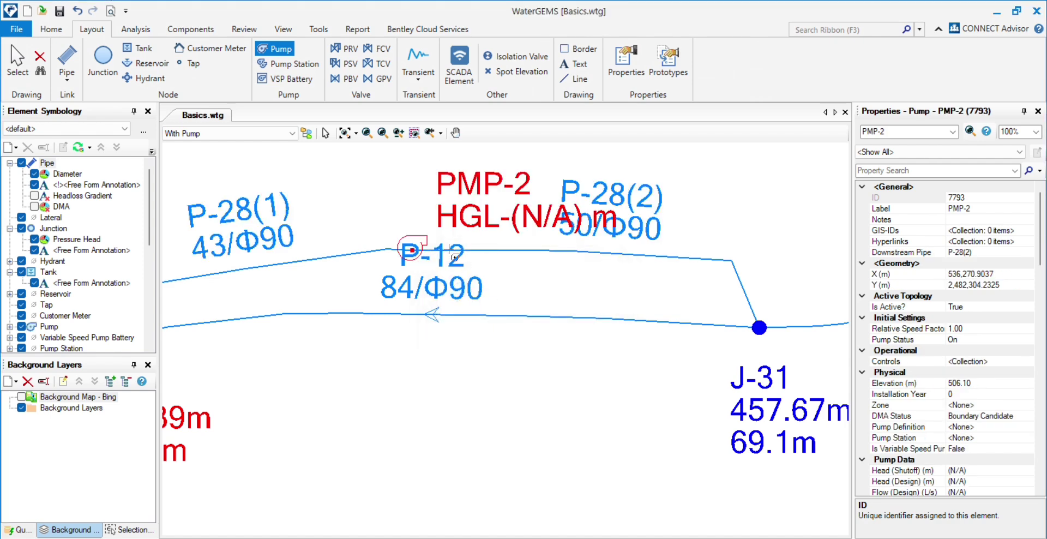
key(Escape)
right_click(414, 248)
key(Escape)
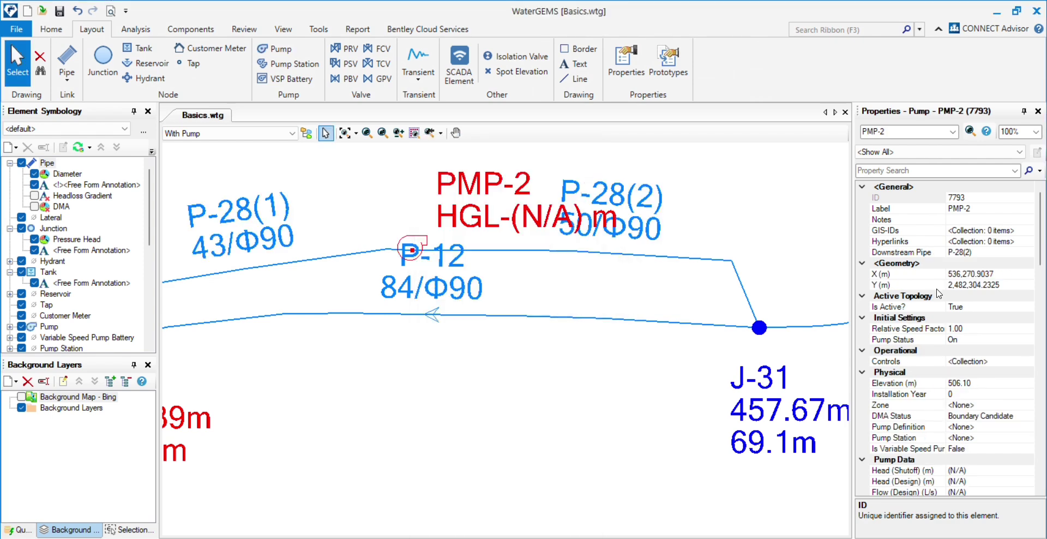
Set the new pump's downstream pipe to P-28(1)
double_click(976, 253)
scroll(657, 279, down, 2)
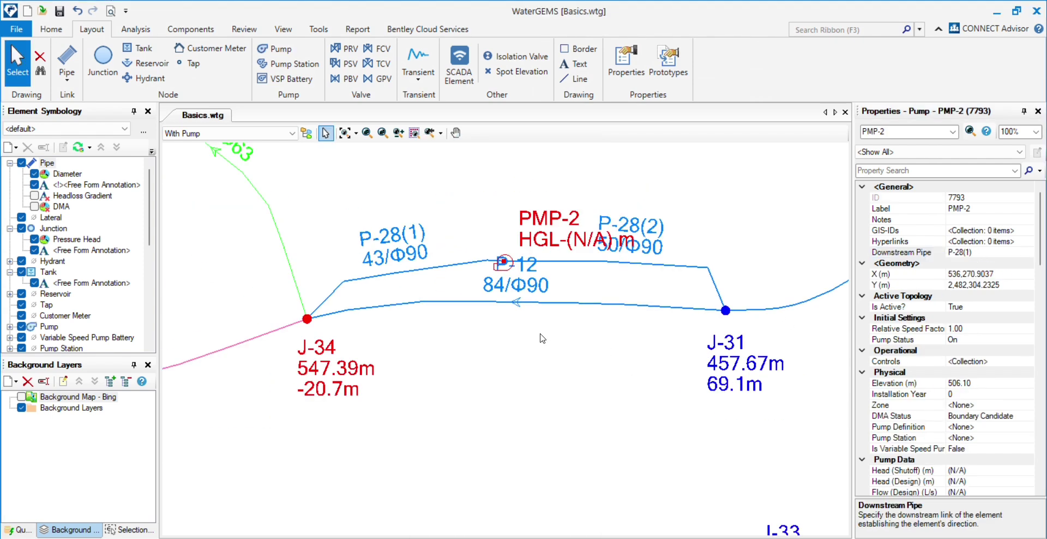
click(489, 336)
scroll(502, 303, up, 1)
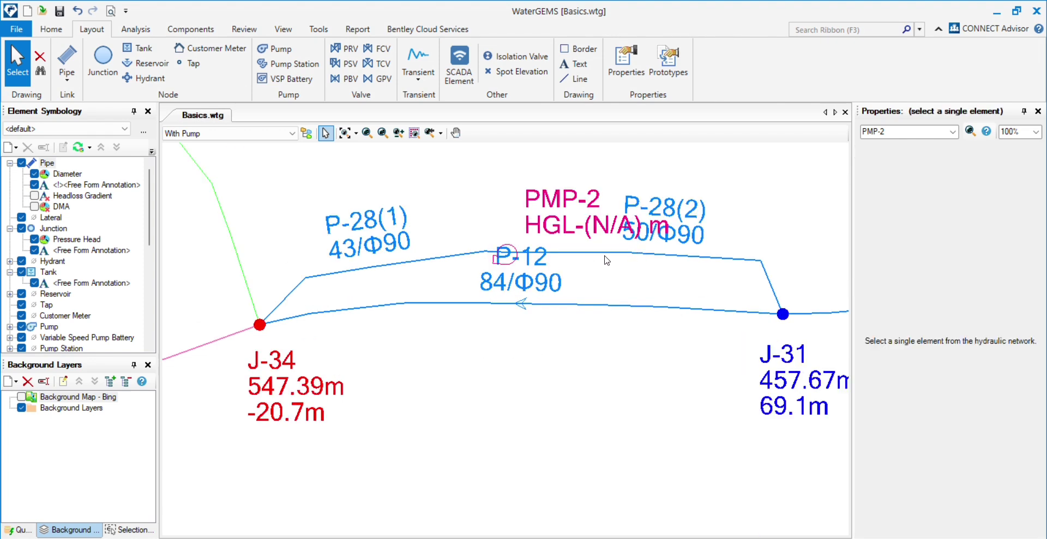
Move pipe P-12's annotation below the pipe, clear of the pump symbol
click(494, 248)
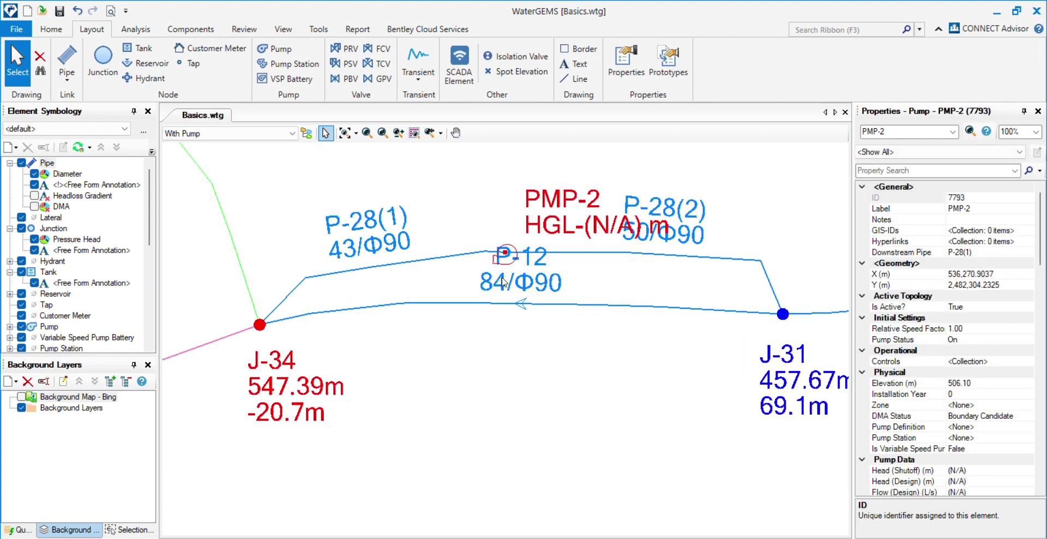
drag(540, 284, 535, 355)
scroll(543, 353, down, 4)
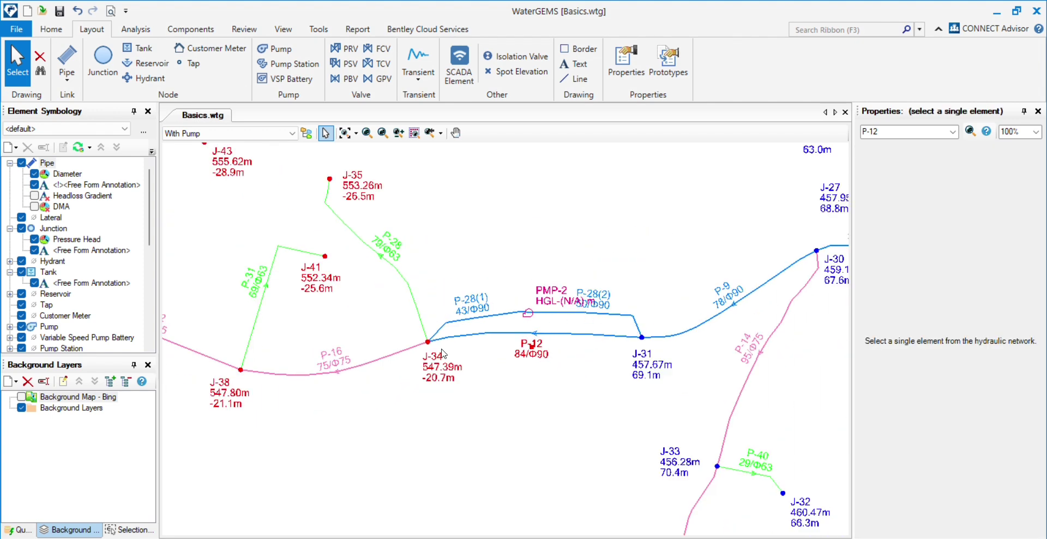
scroll(429, 349, up, 4)
right_click(546, 308)
drag(654, 383, 597, 377)
scroll(515, 357, down, 6)
scroll(520, 324, up, 1)
scroll(512, 348, up, 4)
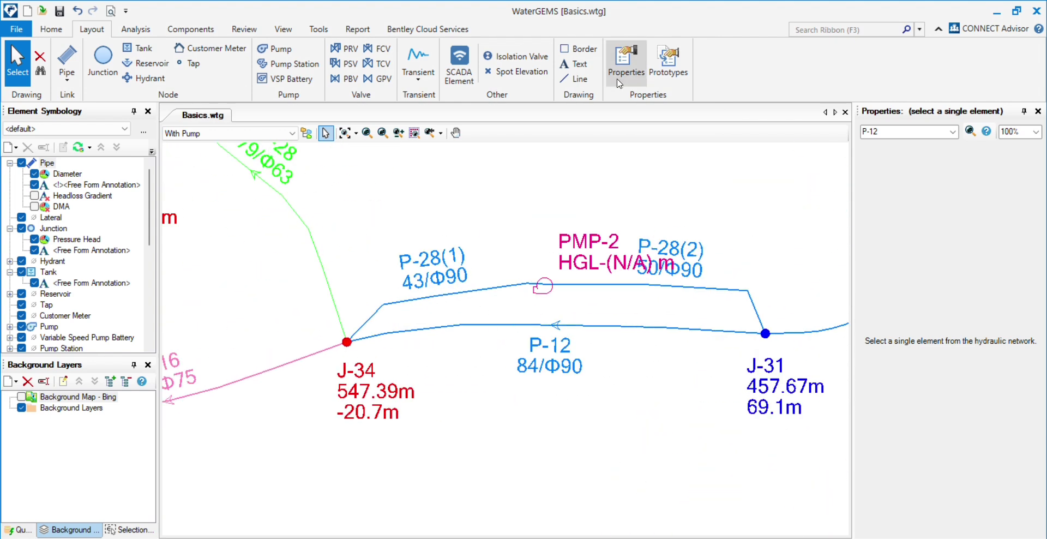
Make pipe P-12 inactive in the With Pump scenario's active topology
click(51, 28)
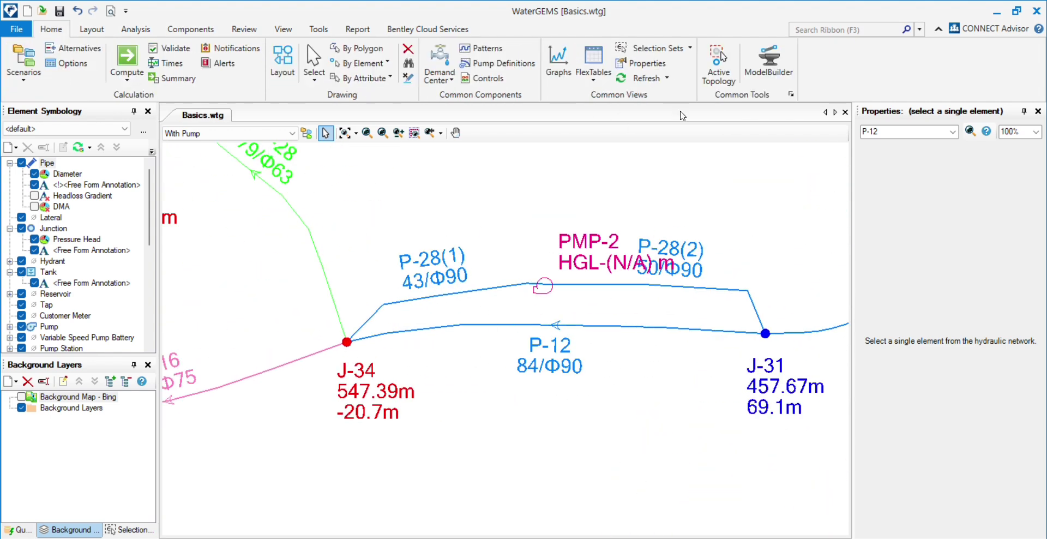
click(719, 65)
drag(611, 267, 635, 205)
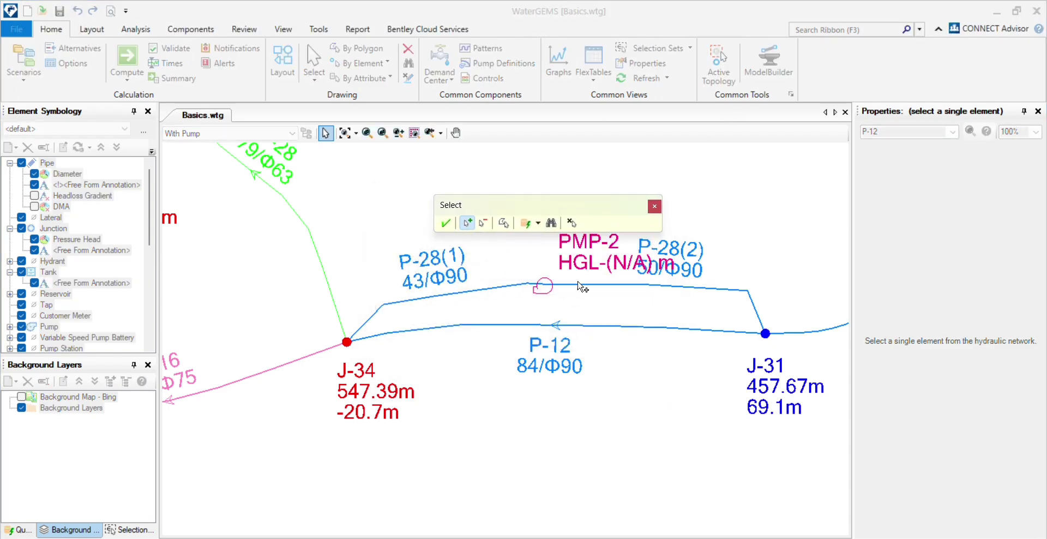
click(579, 339)
click(445, 223)
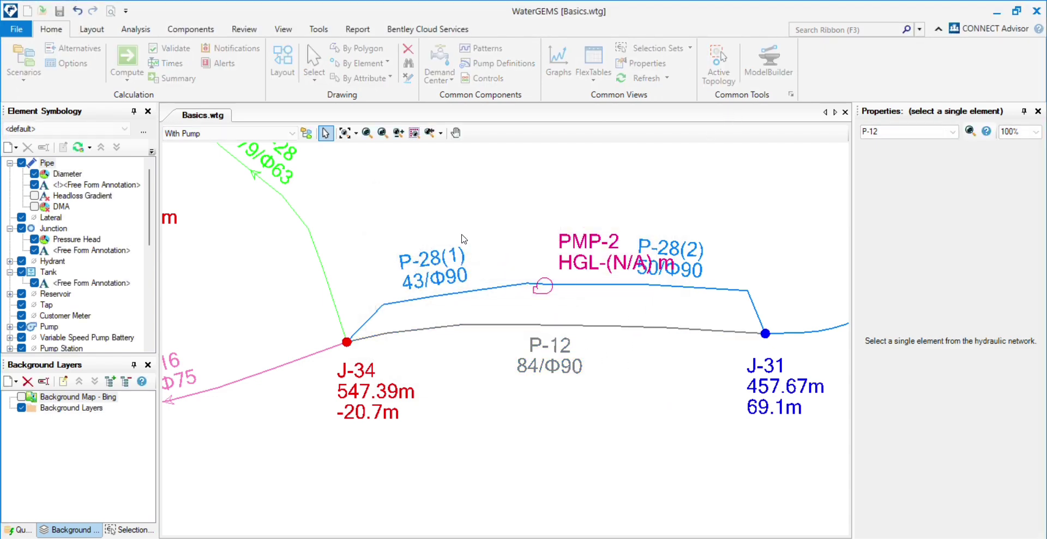
Switch to the without Pump scenario and make PMP-2, P-28(1) and P-28(2) inactive in its topology
scroll(455, 392, down, 3)
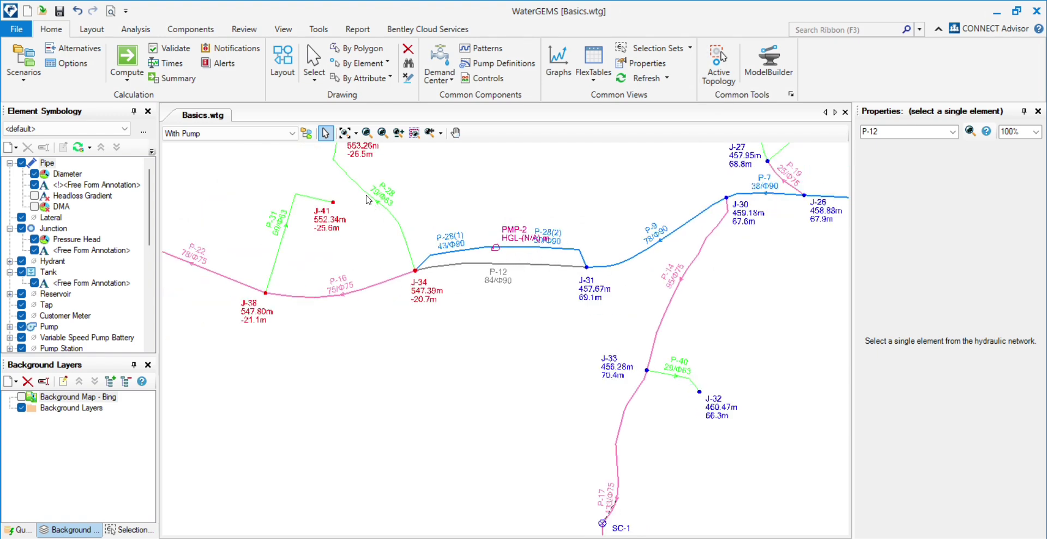
scroll(435, 343, down, 4)
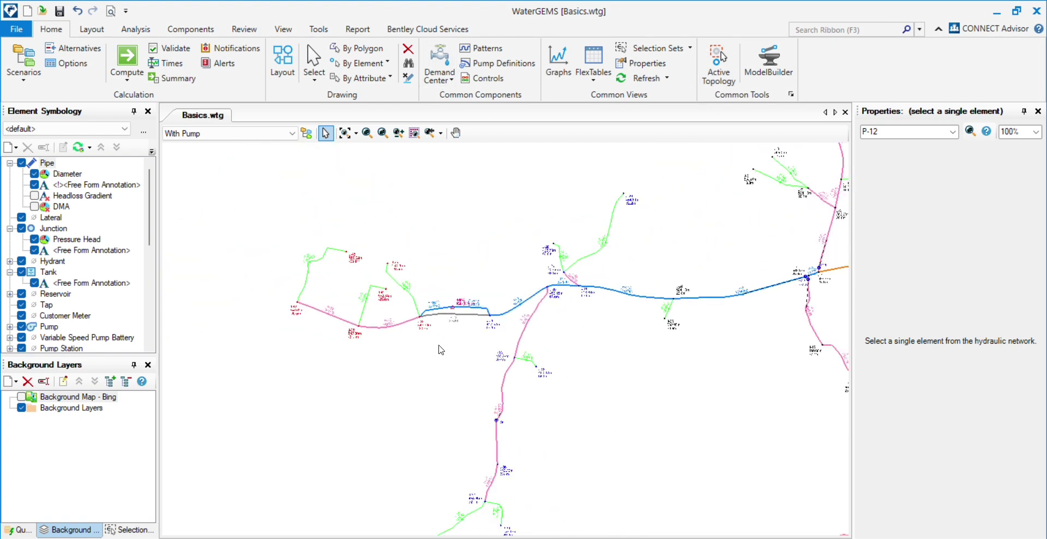
scroll(434, 355, up, 2)
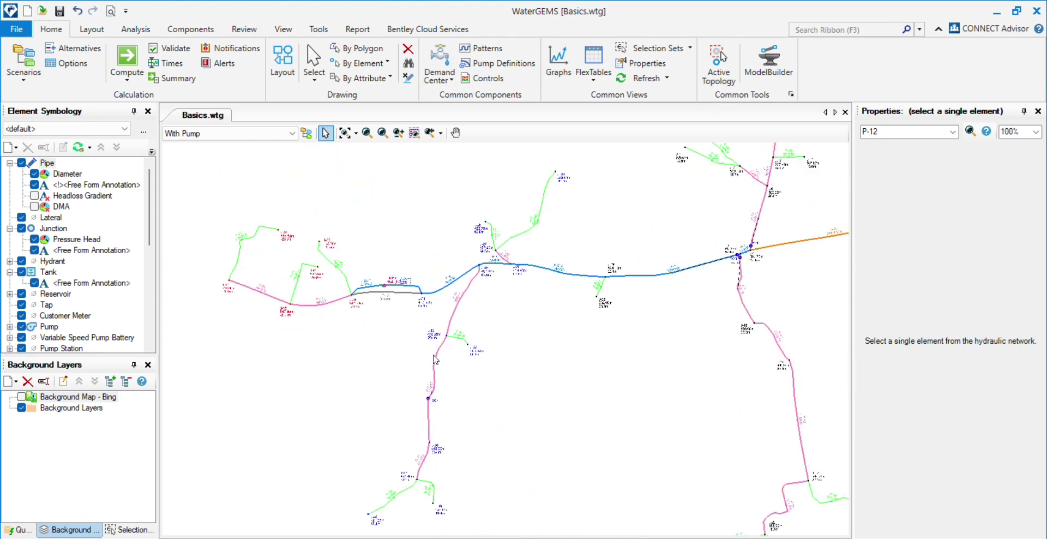
click(229, 133)
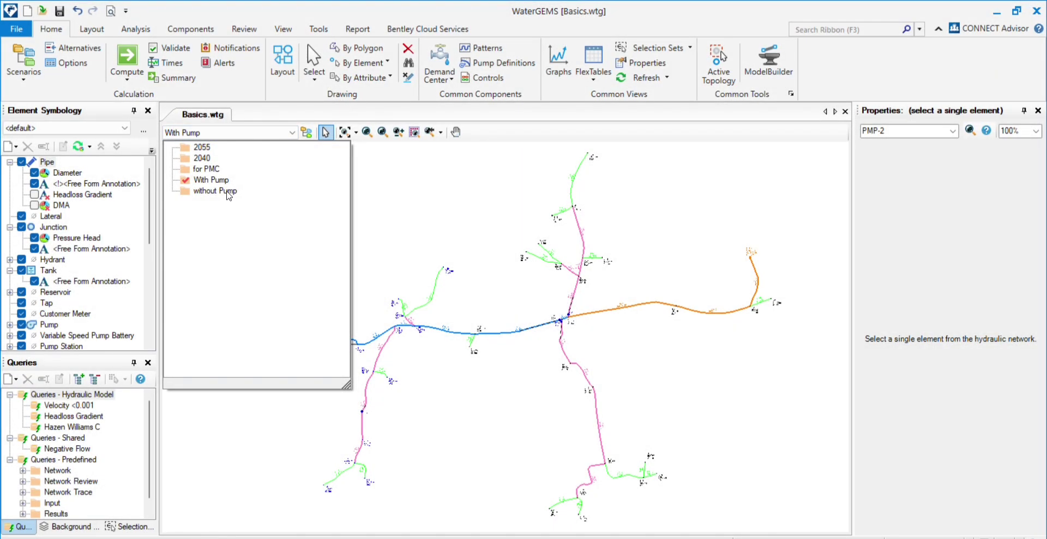
click(227, 192)
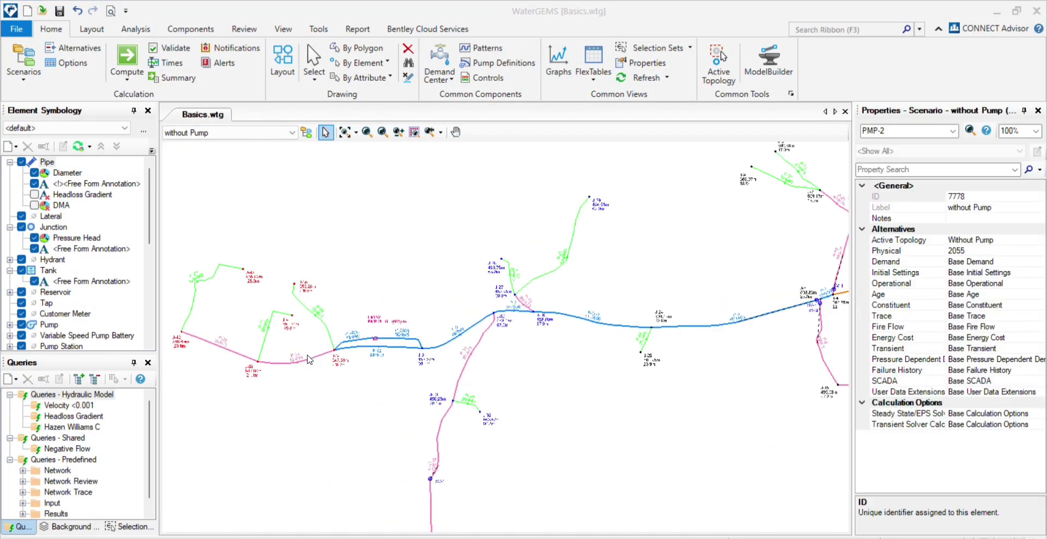
scroll(364, 353, up, 6)
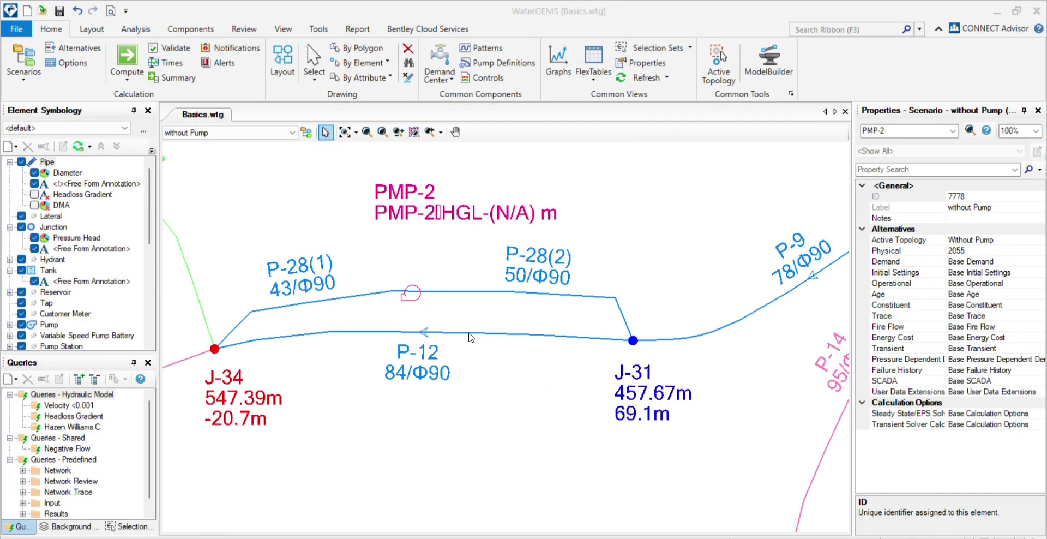
drag(437, 264, 413, 295)
click(718, 62)
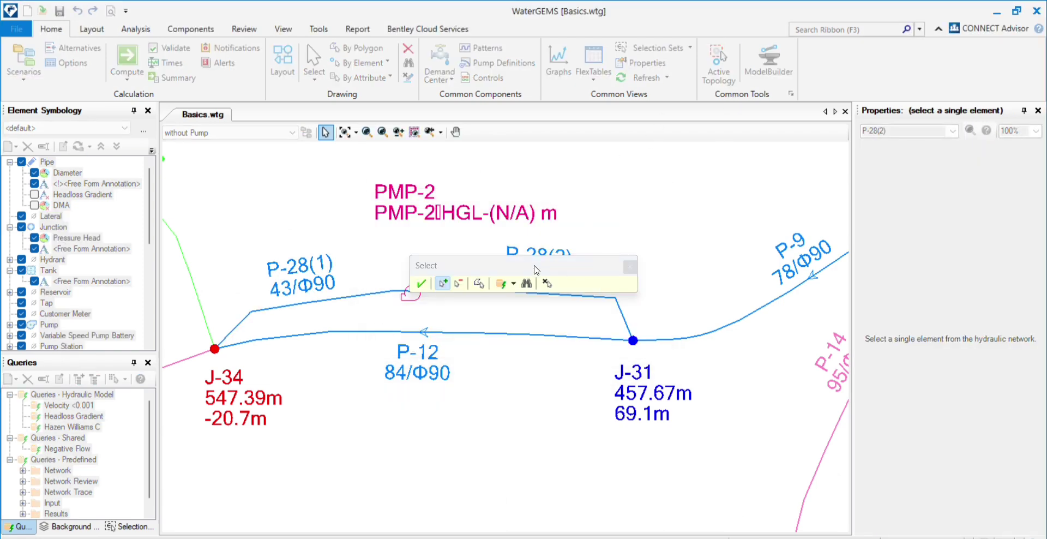
click(412, 294)
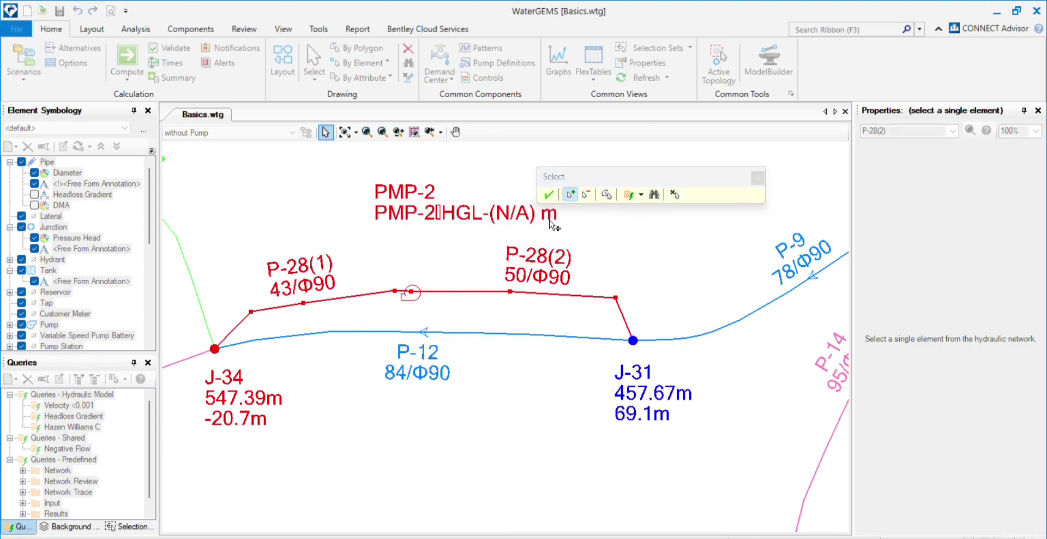
click(548, 194)
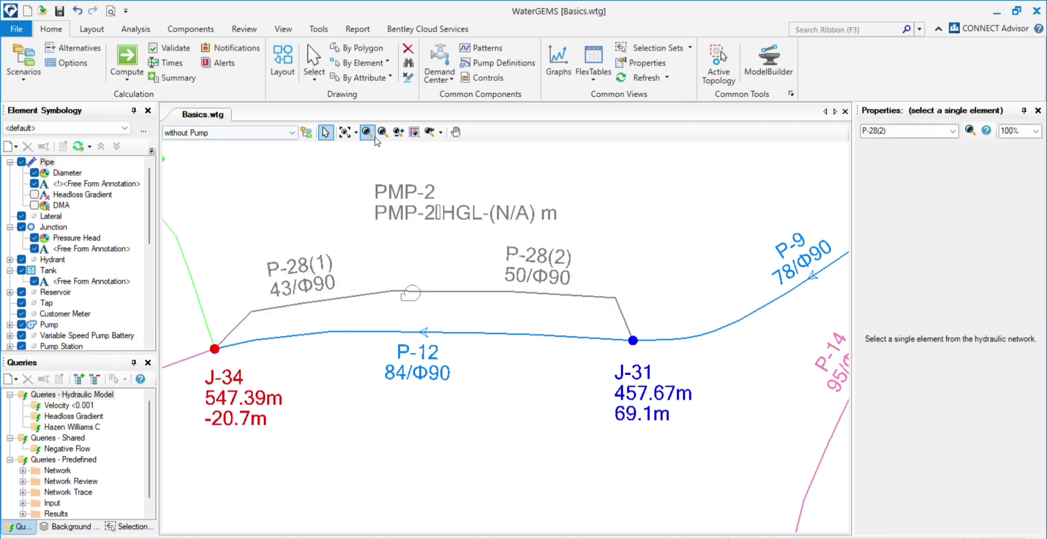
click(345, 132)
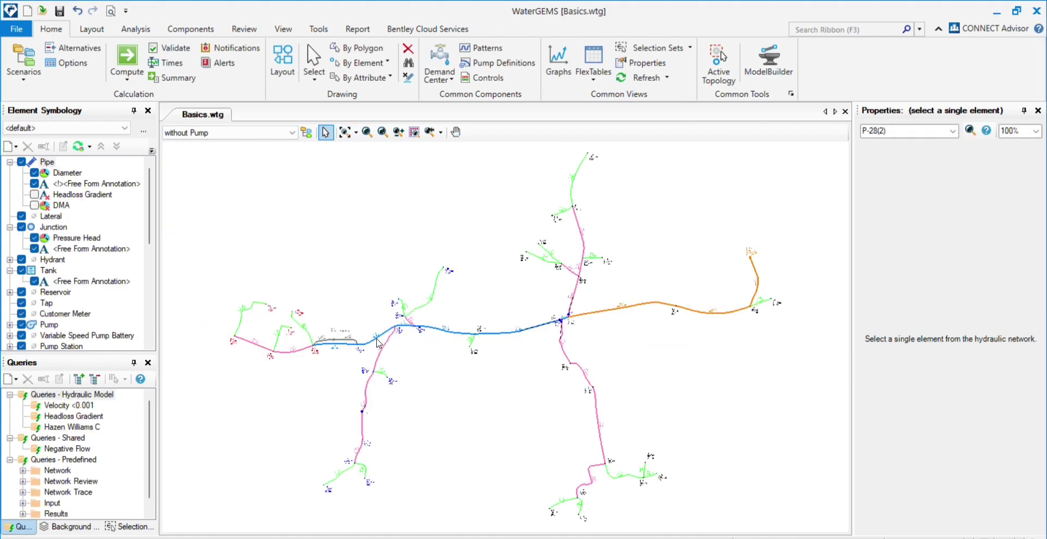
Compare the active elements between J-34 and J-31 in the With Pump and without Pump scenarios, ending on without Pump
click(246, 132)
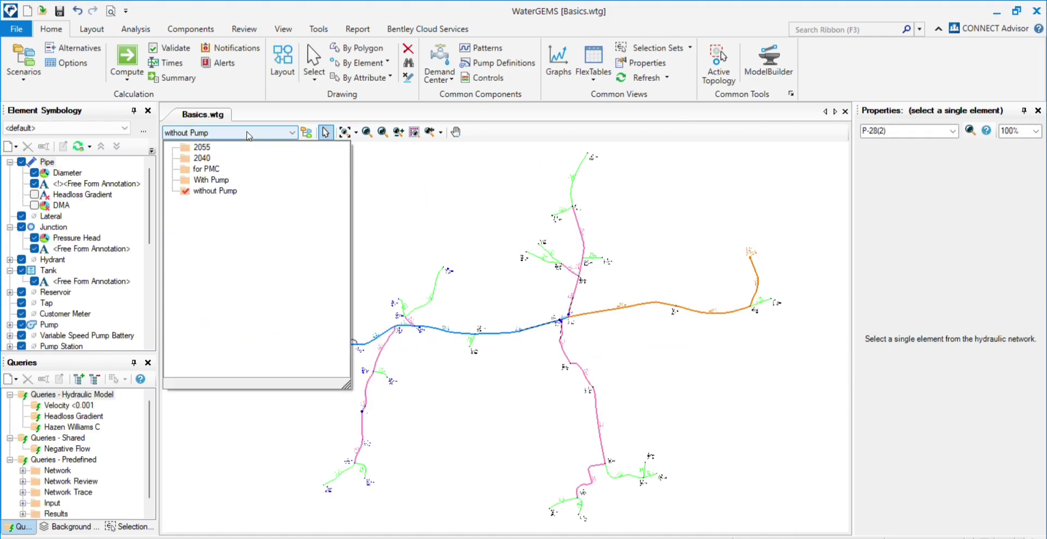
click(216, 182)
scroll(339, 379, up, 5)
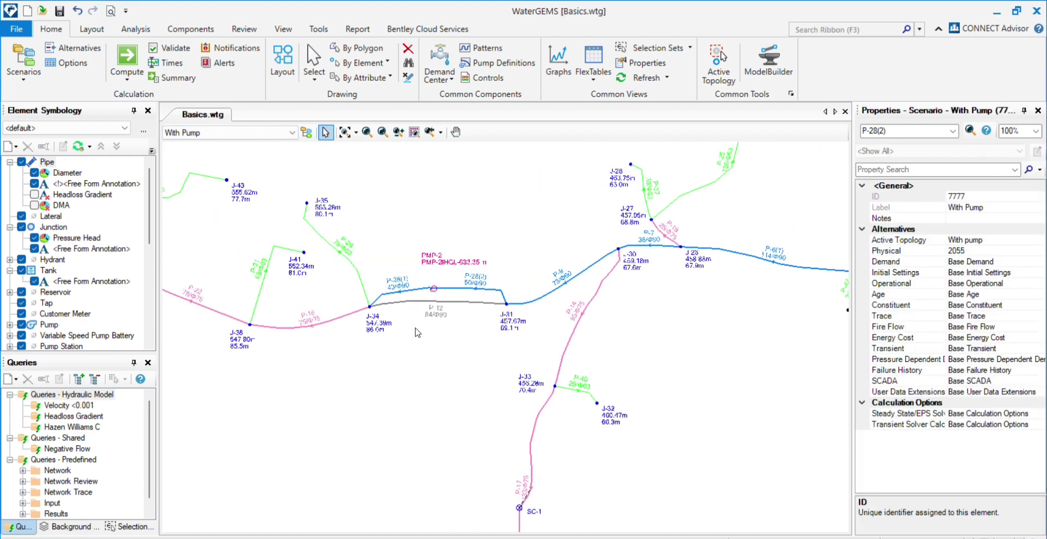
click(197, 132)
click(212, 194)
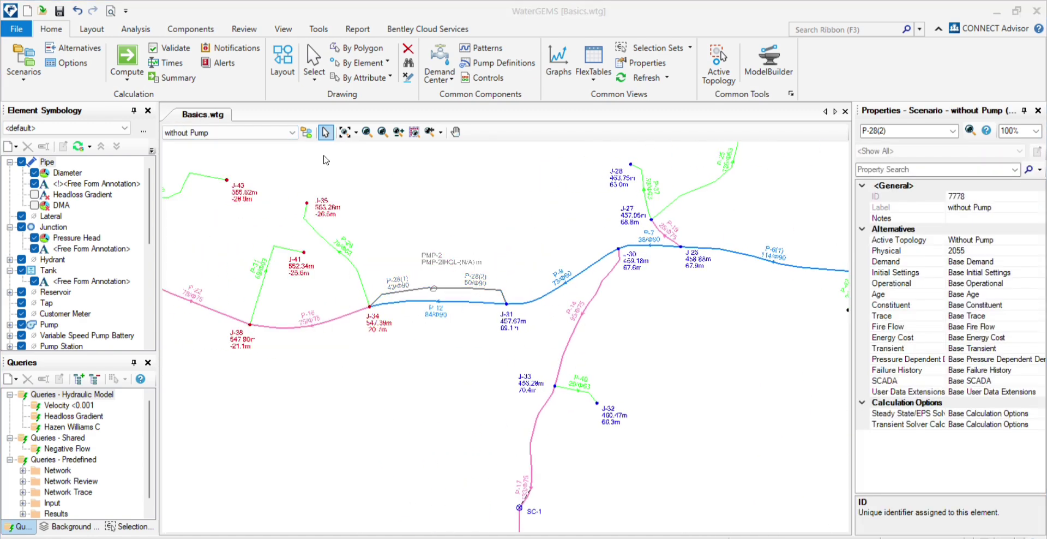
click(345, 132)
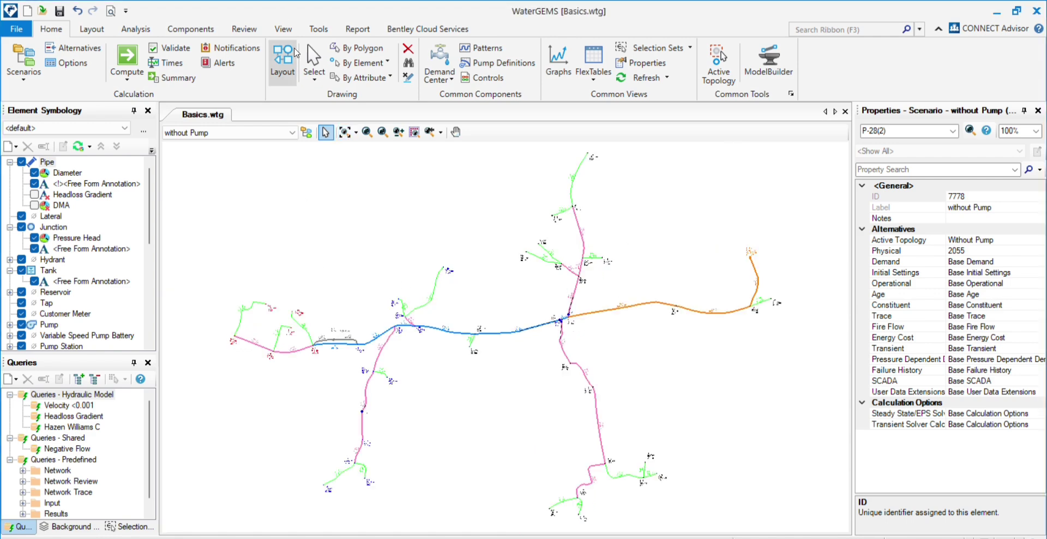
Compute the without Pump scenario and close its calculation summary
click(126, 57)
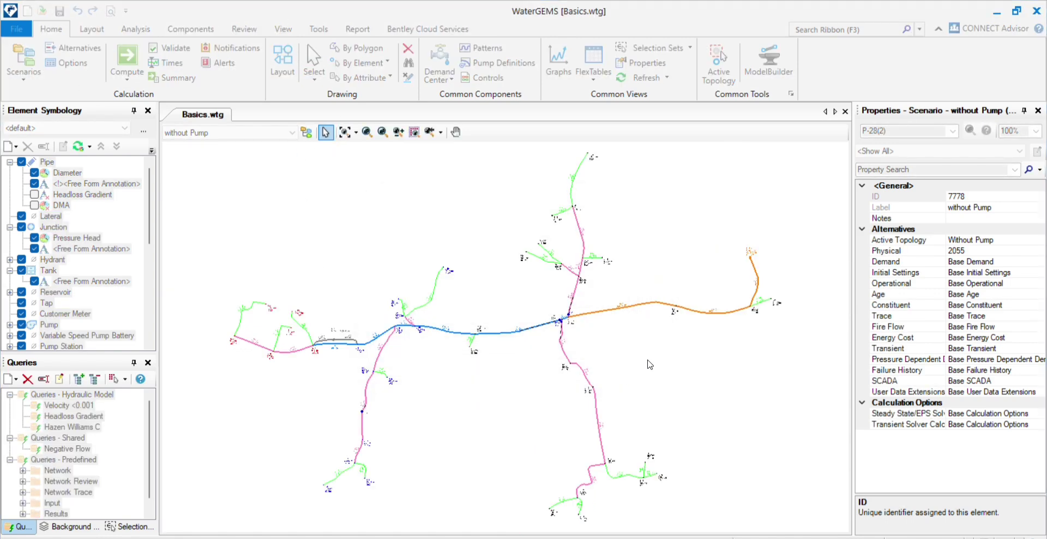
click(867, 136)
click(929, 180)
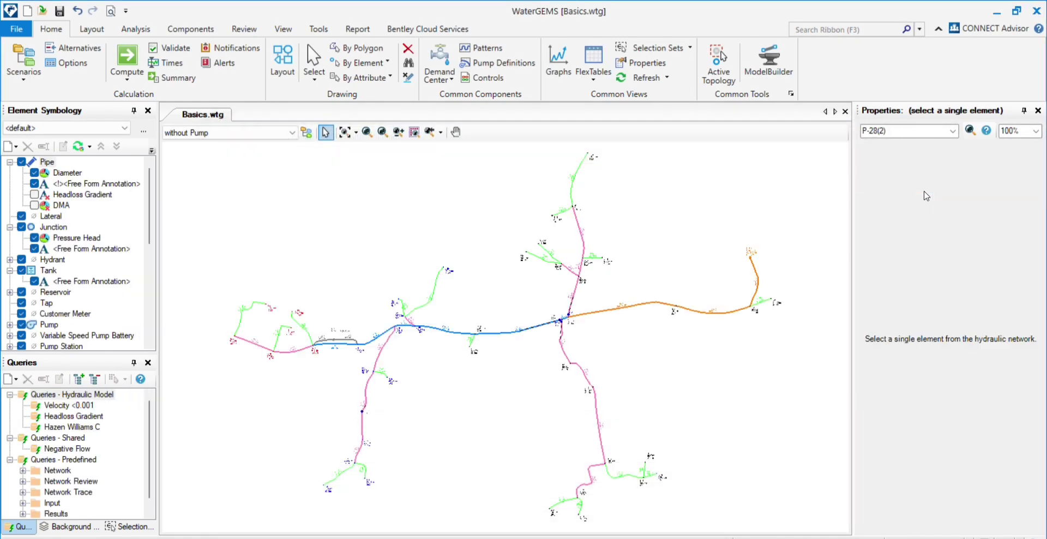
Examine the junction pressures around J-34, J-38, J-41 and J-31 in the without Pump scenario
scroll(365, 221, up, 5)
scroll(367, 222, up, 3)
drag(377, 215, 477, 321)
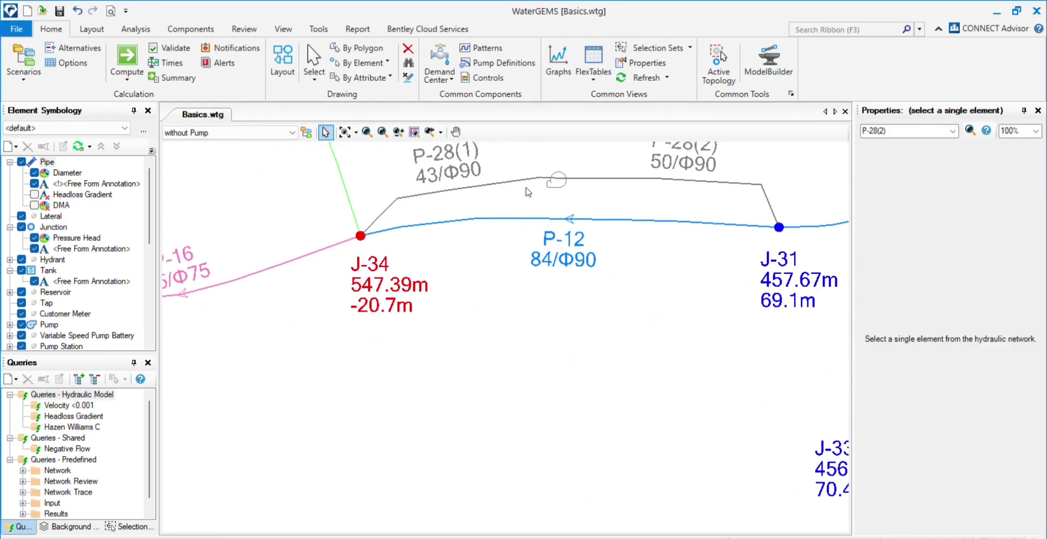
scroll(489, 310, down, 1)
scroll(543, 331, down, 4)
scroll(395, 267, up, 5)
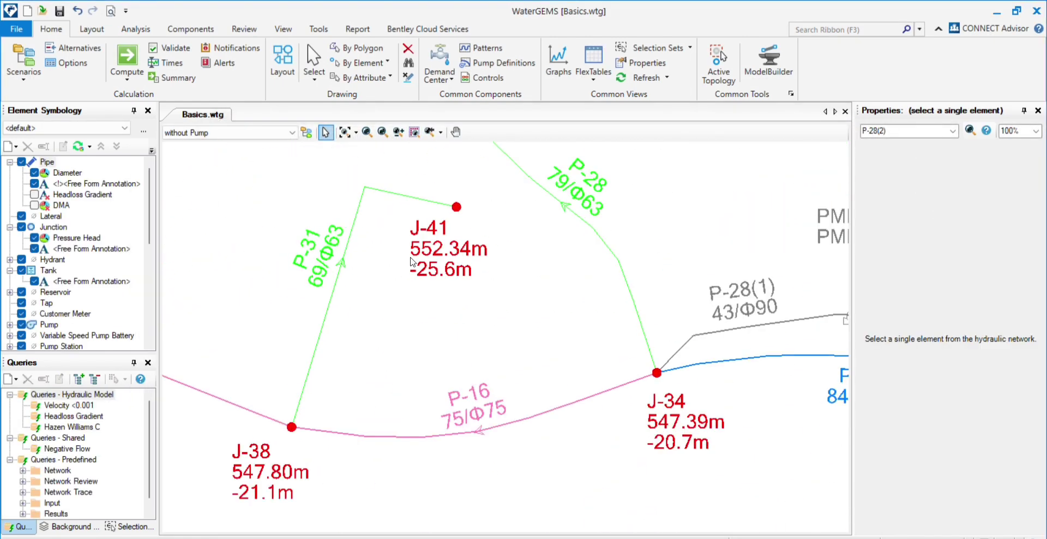
scroll(443, 302, down, 4)
scroll(240, 300, up, 3)
scroll(318, 278, down, 4)
scroll(512, 337, up, 5)
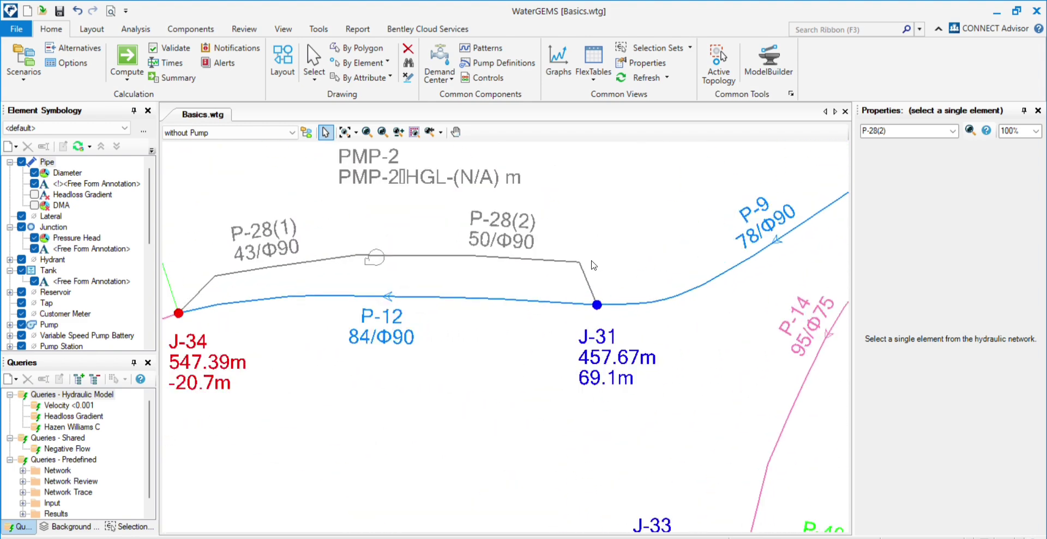
scroll(422, 331, down, 8)
Switch to the With Pump scenario, compute it and close the calculation summary
click(235, 132)
click(229, 188)
scroll(440, 329, up, 10)
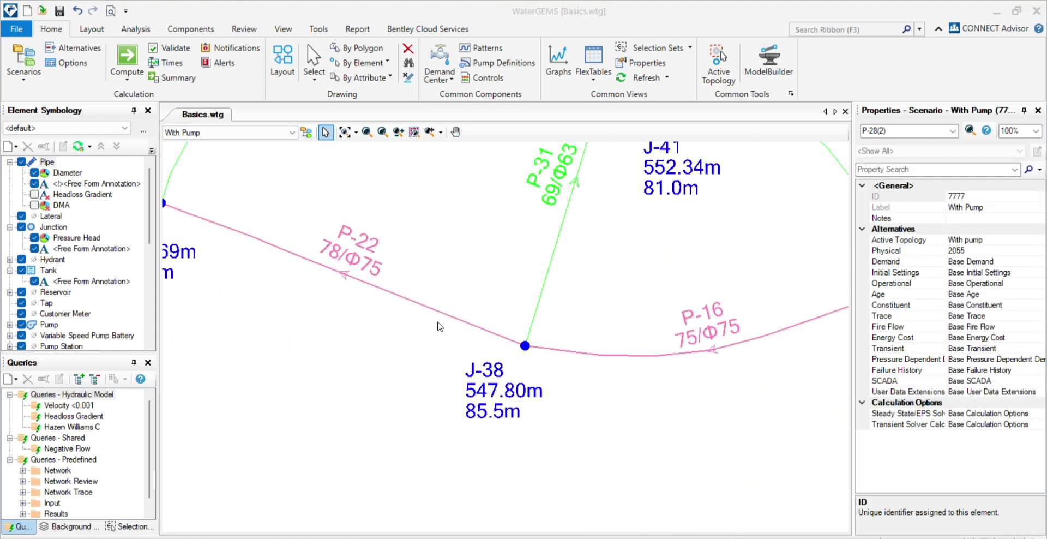
click(127, 58)
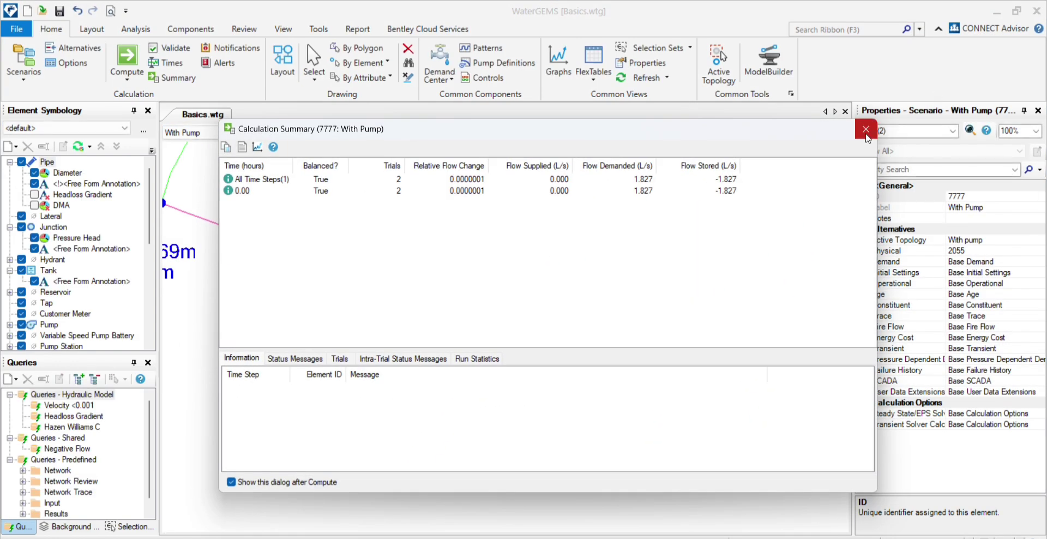
click(867, 122)
Examine the pressures at J-35, J-41 and J-34 and the flow through PMP-2 in the With Pump scenario
scroll(560, 320, down, 5)
scroll(559, 322, down, 4)
scroll(475, 348, up, 5)
scroll(476, 348, down, 2)
scroll(446, 367, up, 3)
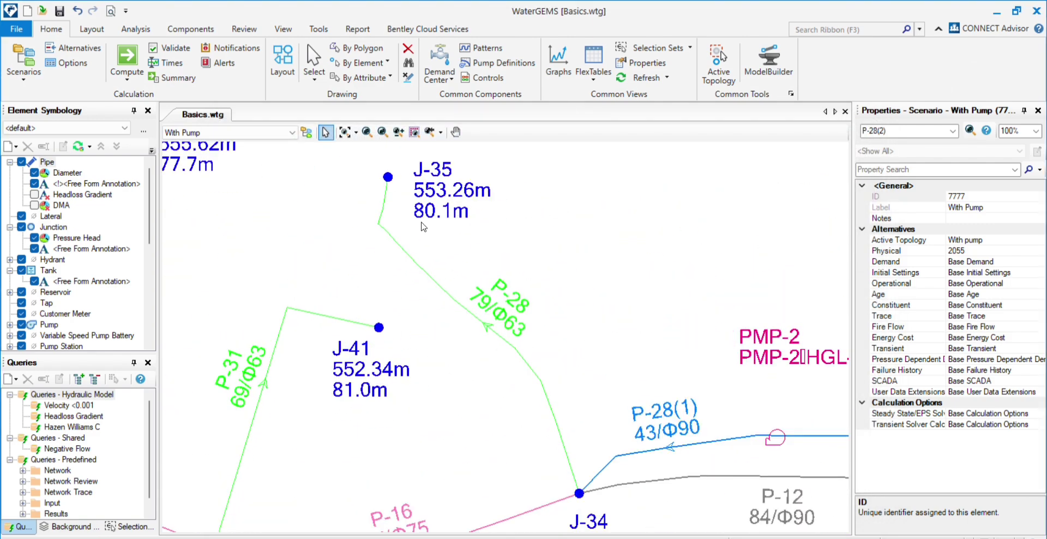
scroll(453, 314, down, 3)
scroll(473, 299, up, 3)
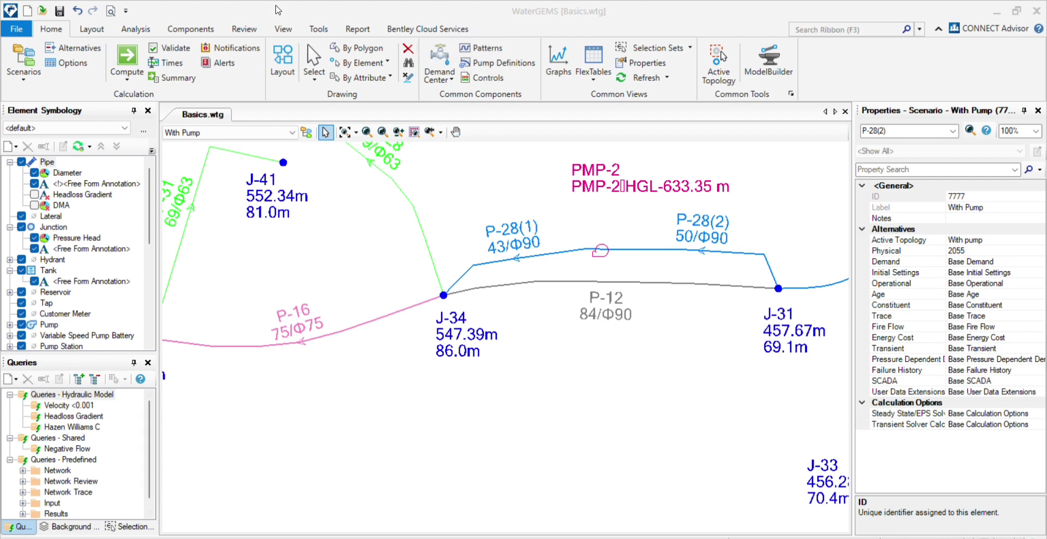
Examine the PMP-2 branch between J-34 and J-31 and its position within the whole network
scroll(454, 307, down, 5)
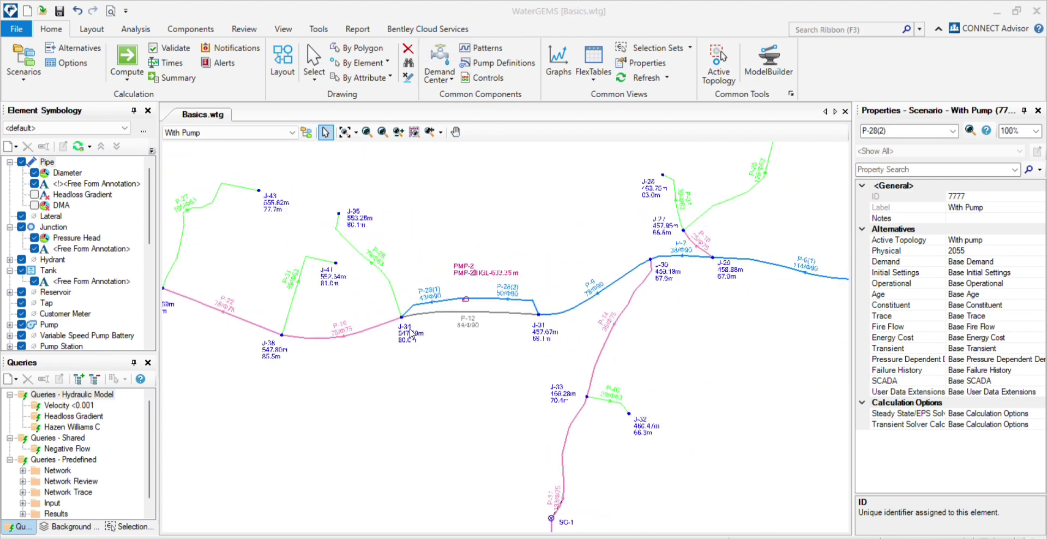
scroll(454, 348, up, 3)
scroll(432, 350, up, 3)
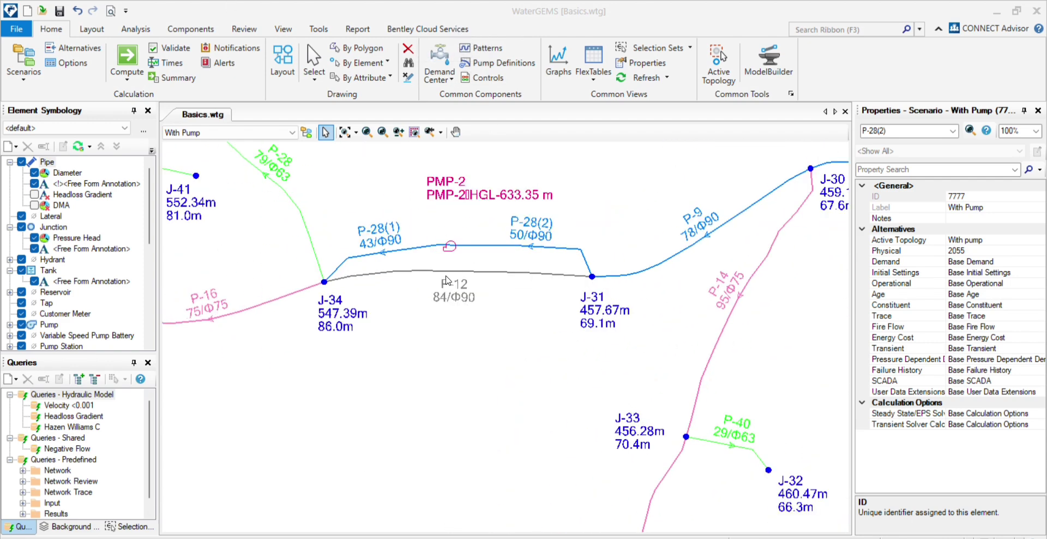
scroll(434, 300, down, 6)
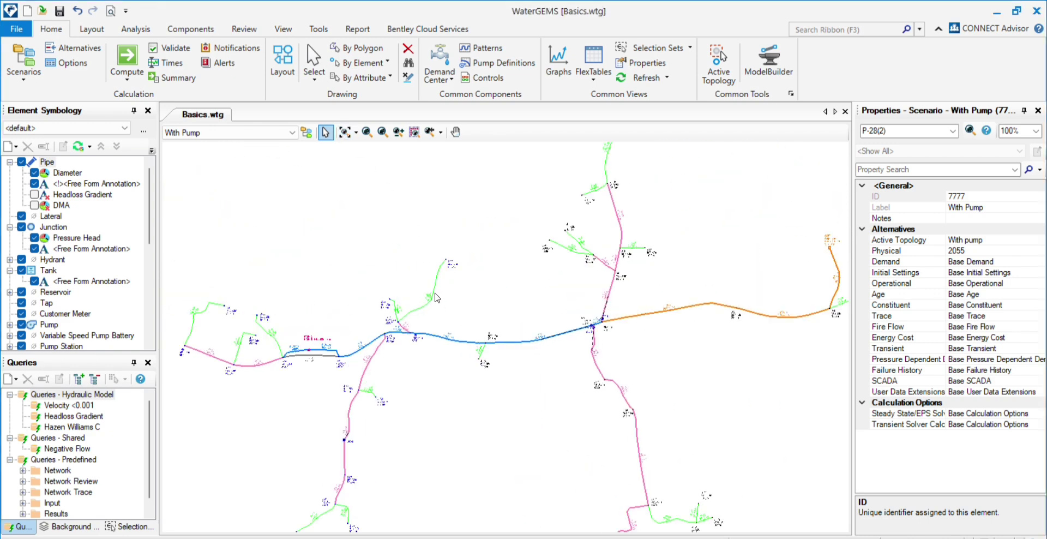
scroll(404, 322, up, 5)
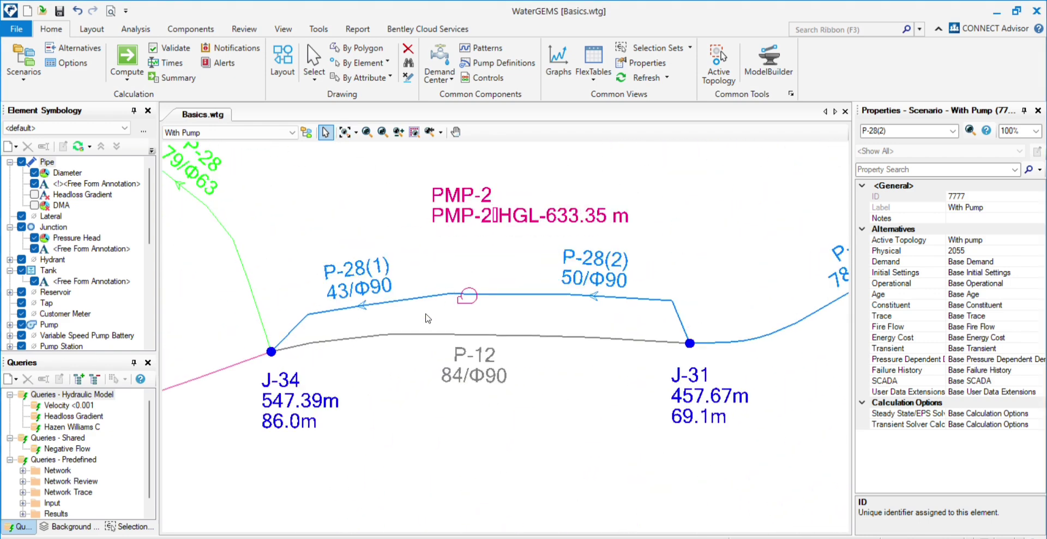
scroll(404, 322, down, 2)
scroll(428, 333, up, 1)
Move the PMP-2 annotation down closer to the pump symbol, checking it against the full network
drag(466, 223, 479, 250)
click(345, 131)
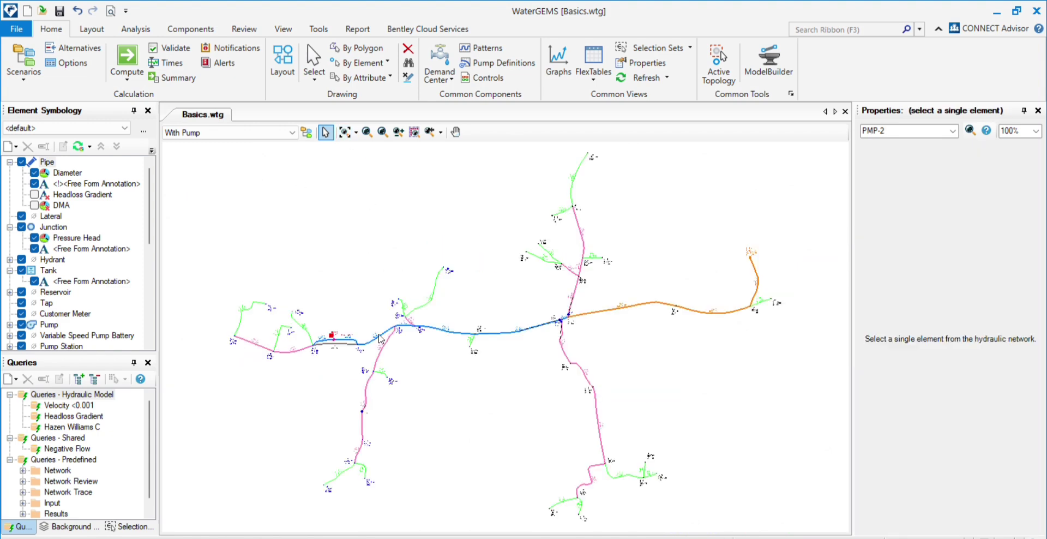
scroll(366, 357, up, 5)
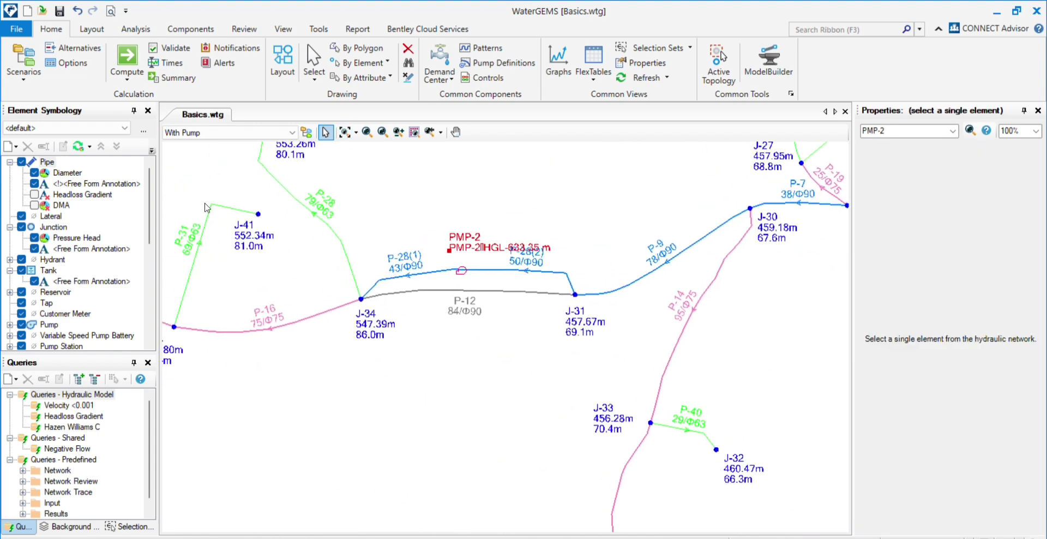
click(91, 29)
click(66, 61)
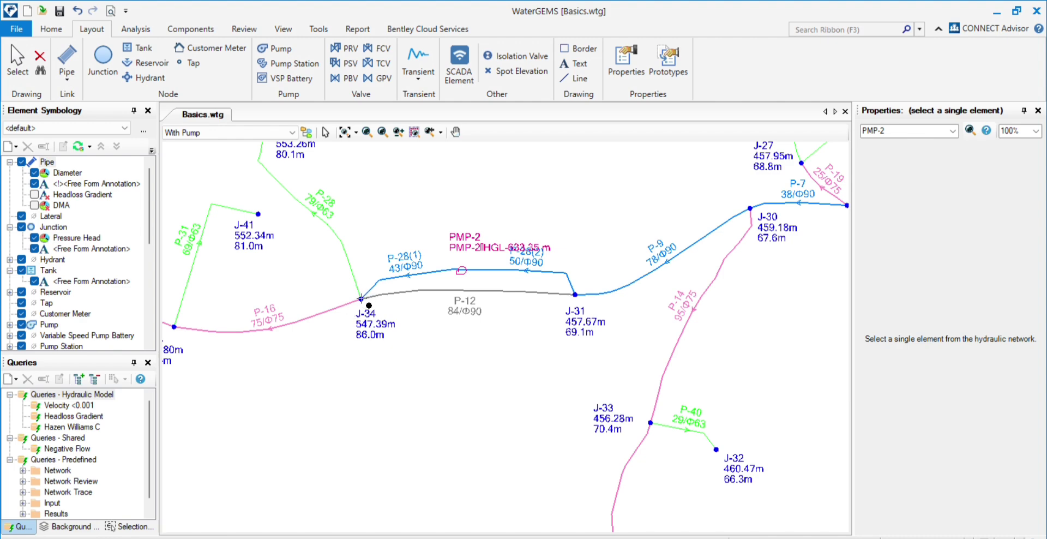
click(361, 298)
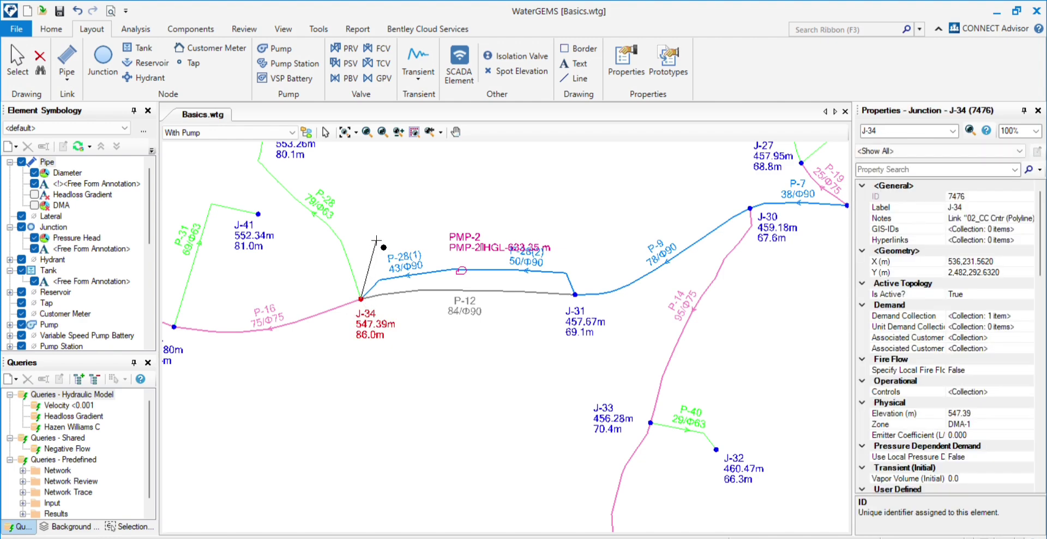
click(377, 240)
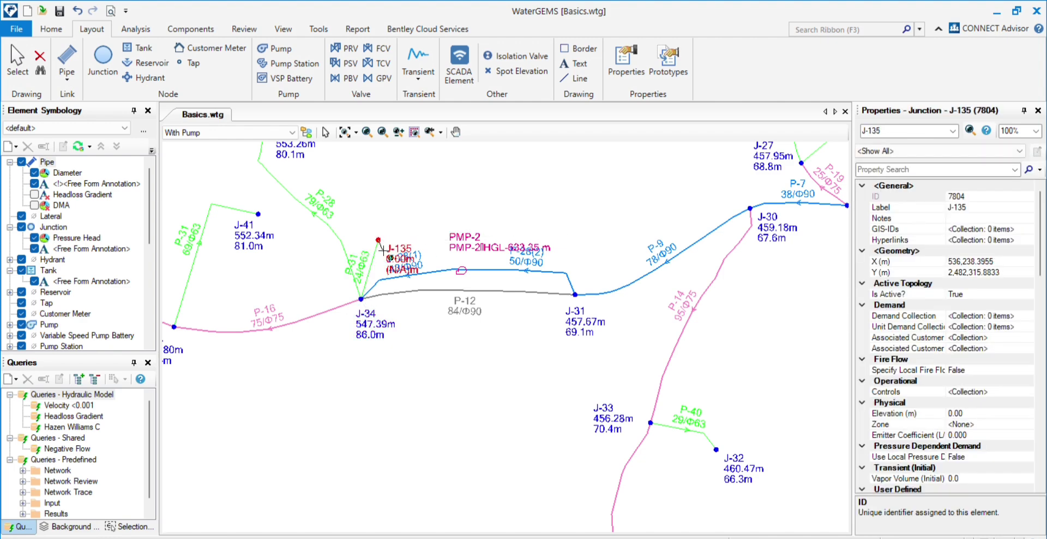
key(Escape)
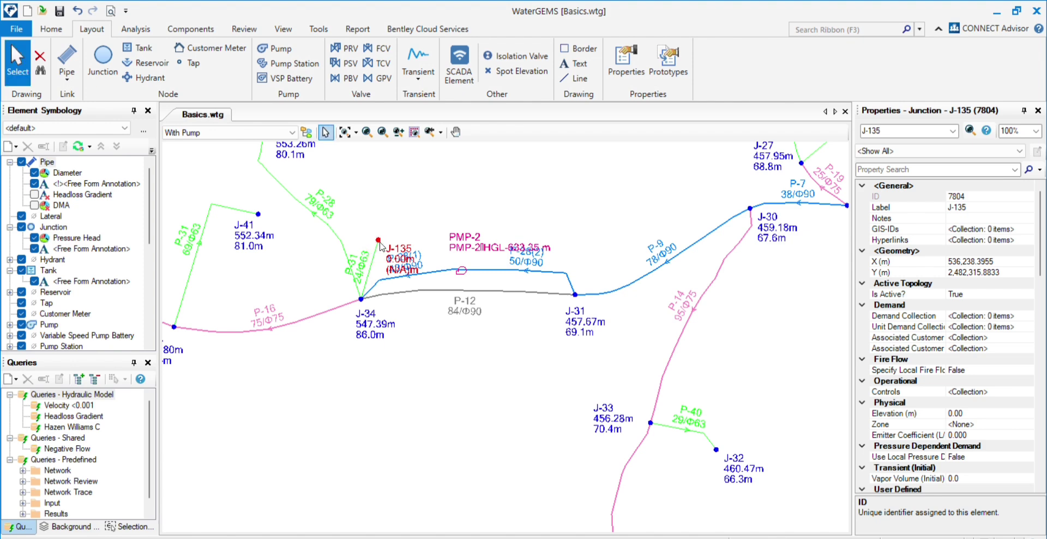
key(Delete)
Draw a bypass pipe about 122 m long from J-34 to J-31, routed just above the PMP-2 branch
scroll(384, 292, up, 2)
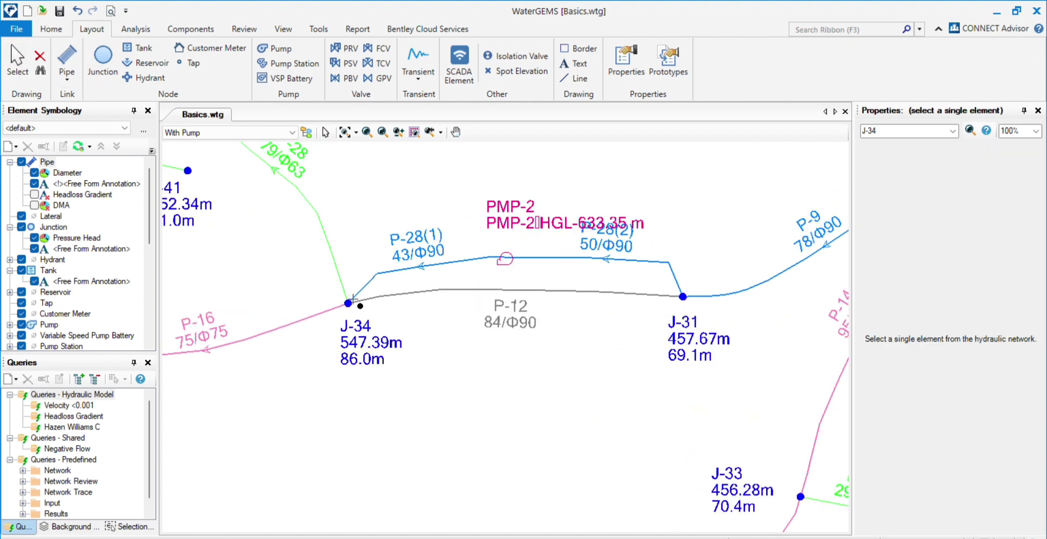
click(350, 301)
scroll(352, 301, down, 2)
click(366, 252)
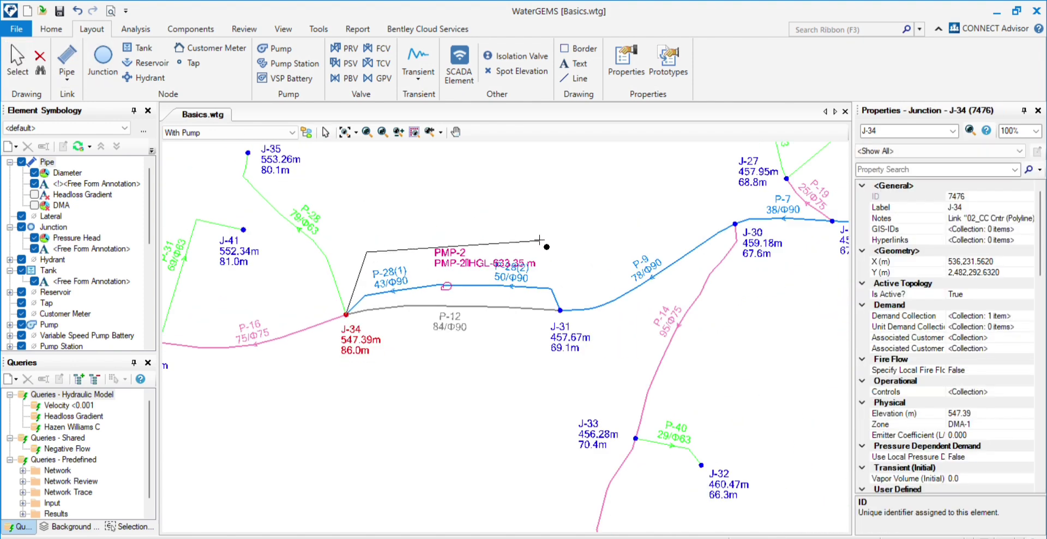
scroll(561, 309, up, 1)
click(562, 310)
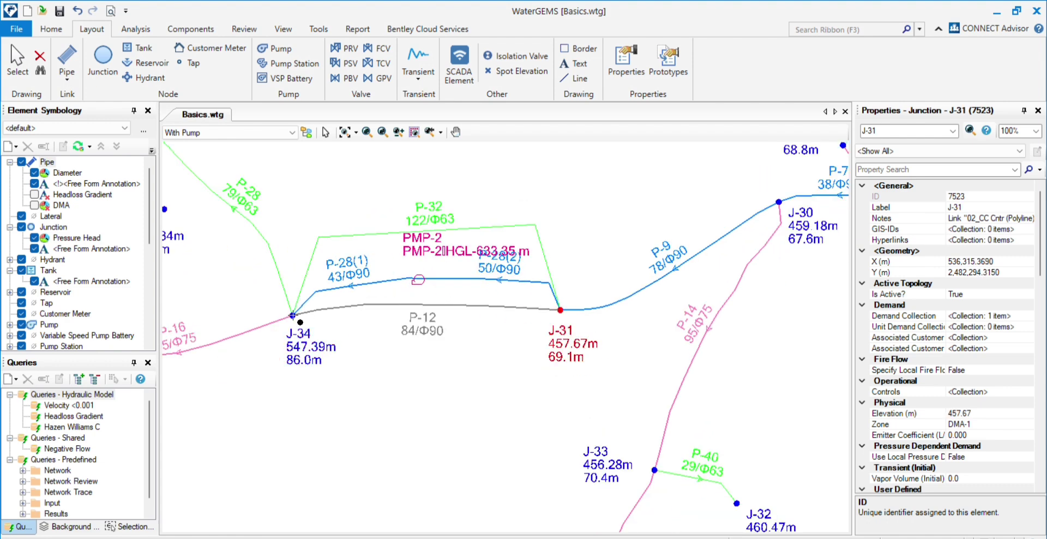
Draw a second parallel pipe about 154 m long from J-34 to J-31, above P-32, and finish pipe layout
click(292, 315)
click(336, 168)
click(537, 167)
click(560, 309)
click(18, 61)
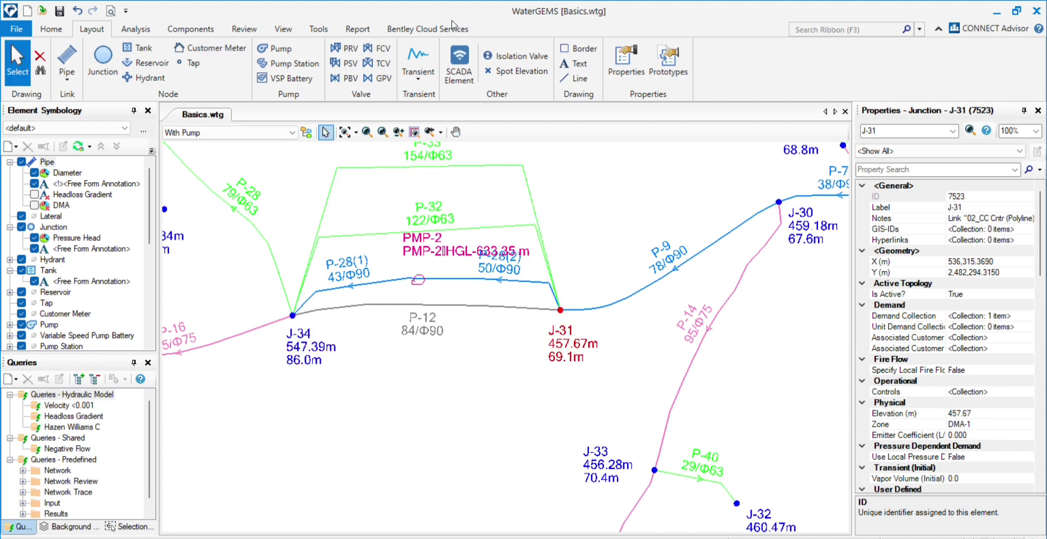
Insert an air valve in the middle of pipe P-32, splitting the pipe
click(421, 73)
click(458, 113)
scroll(427, 251, up, 2)
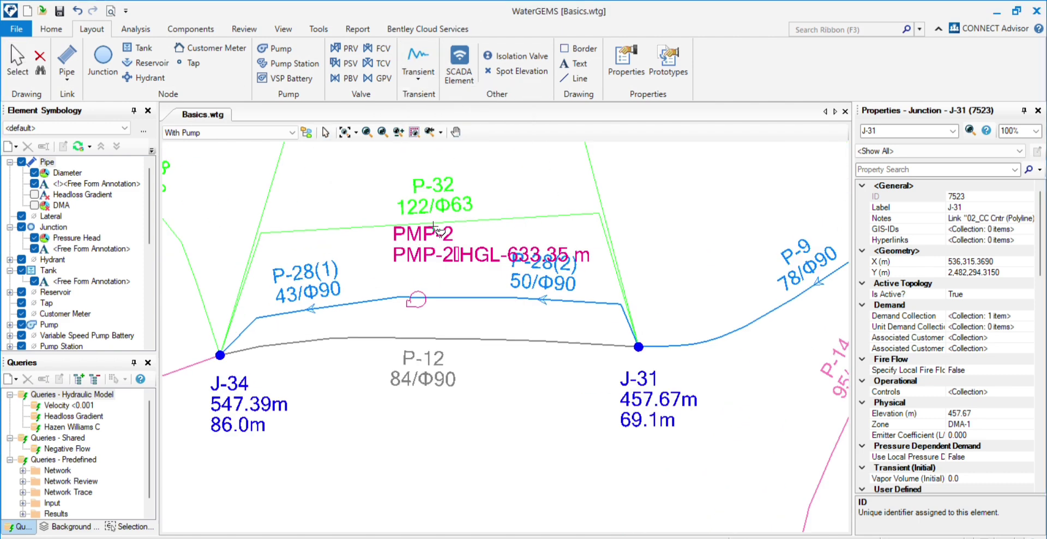
click(430, 224)
click(532, 333)
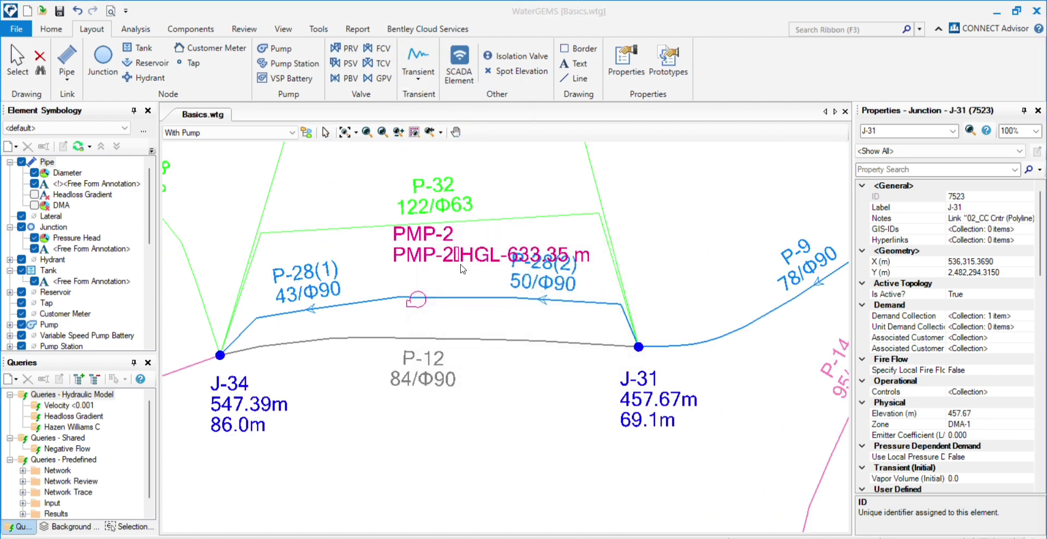
Insert a hydropneumatic tank in the middle of pipe P-33, splitting the pipe
scroll(450, 327, down, 2)
scroll(450, 327, up, 2)
click(418, 66)
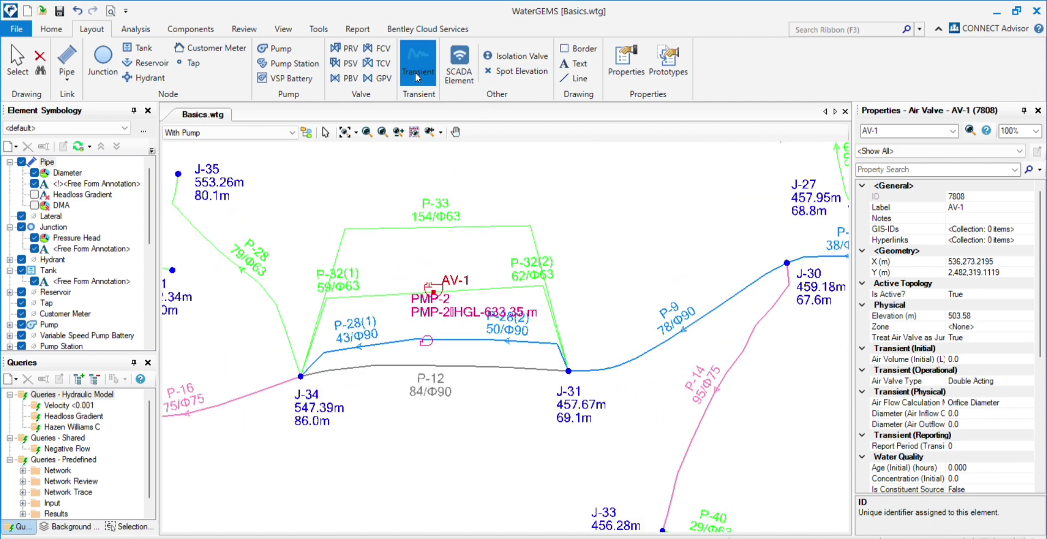
click(461, 116)
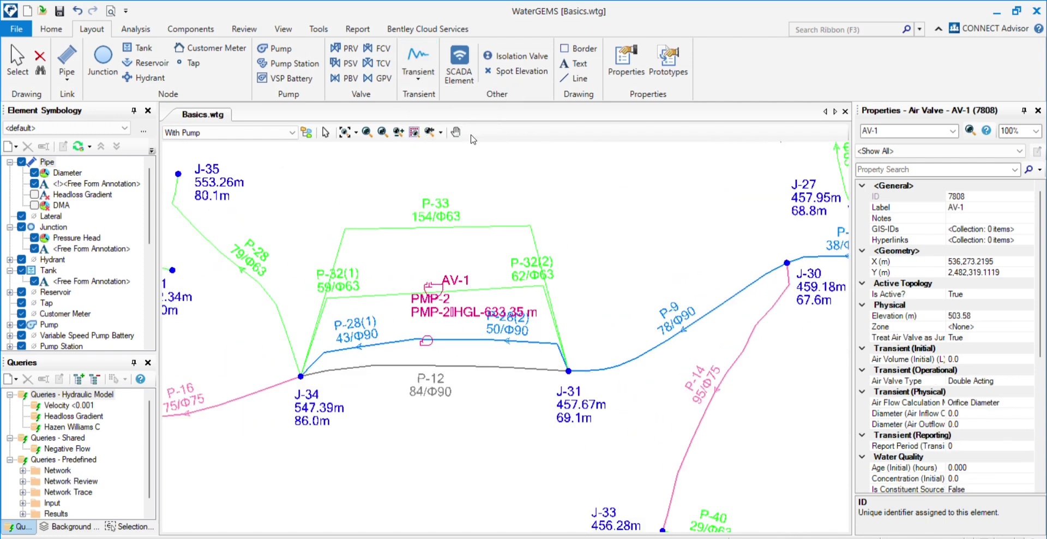
click(437, 226)
click(533, 331)
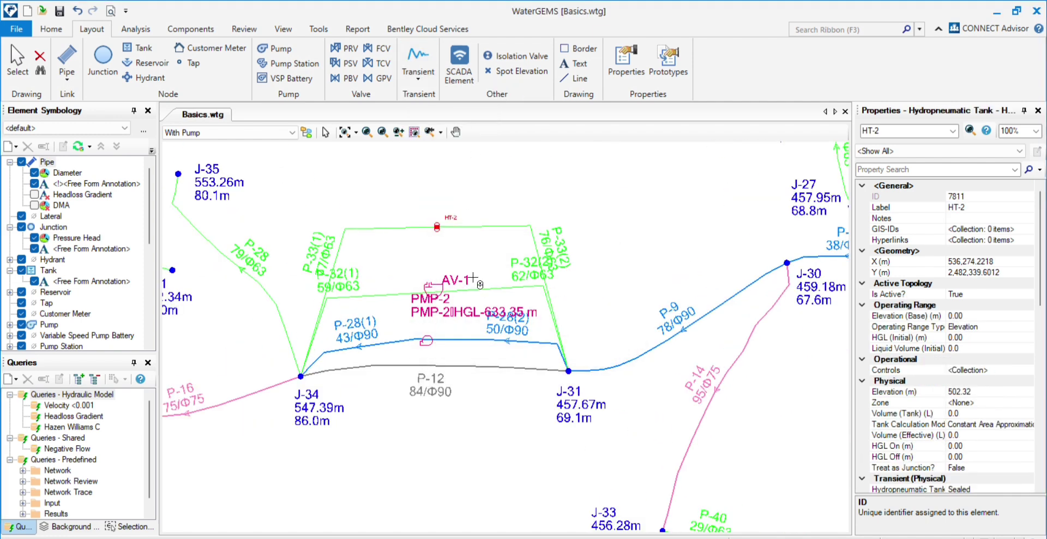
Draw a third parallel pipe about 189 m long from J-34 to J-31, above the hydropneumatic tank branch
scroll(440, 297, down, 2)
scroll(449, 241, up, 2)
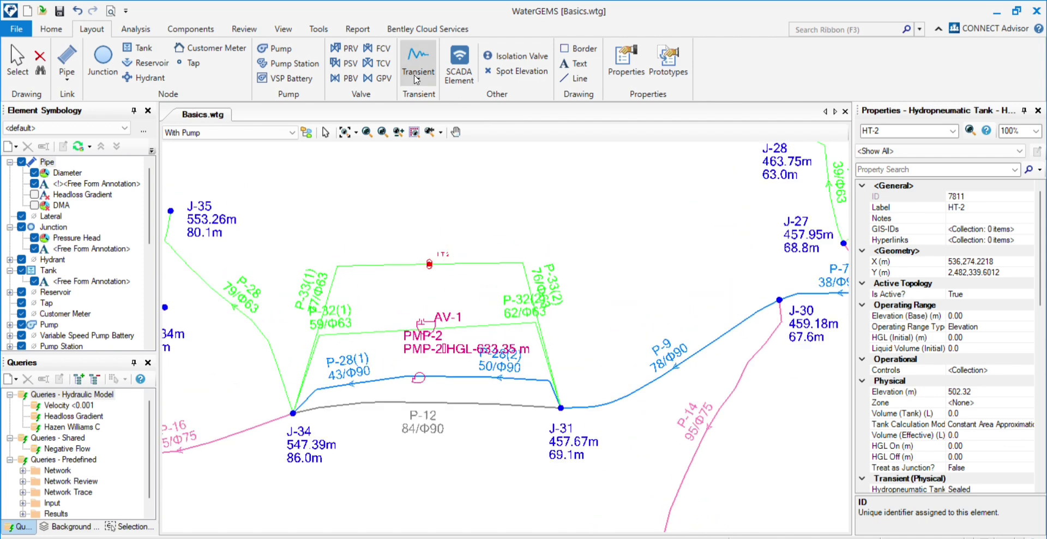
click(70, 66)
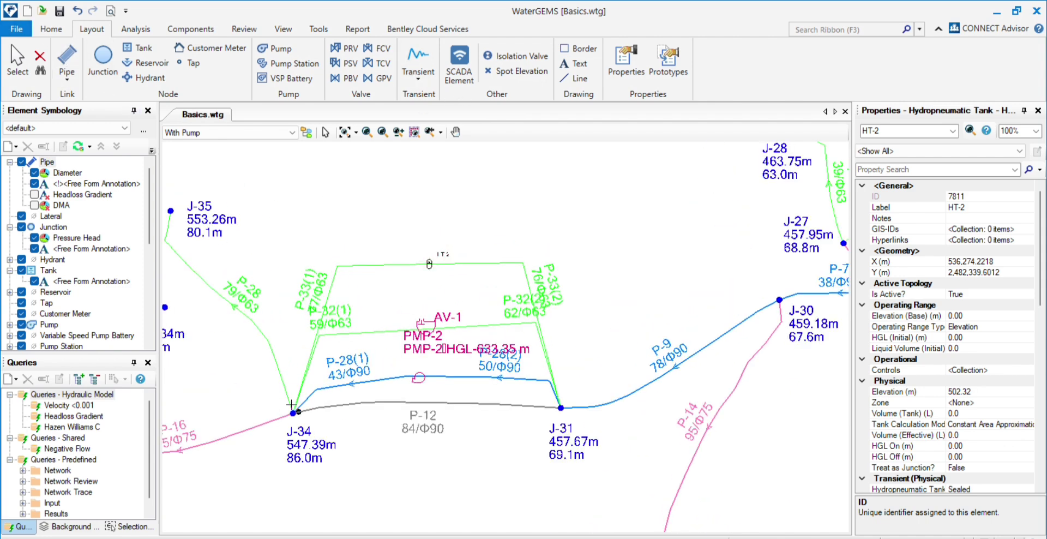
click(293, 411)
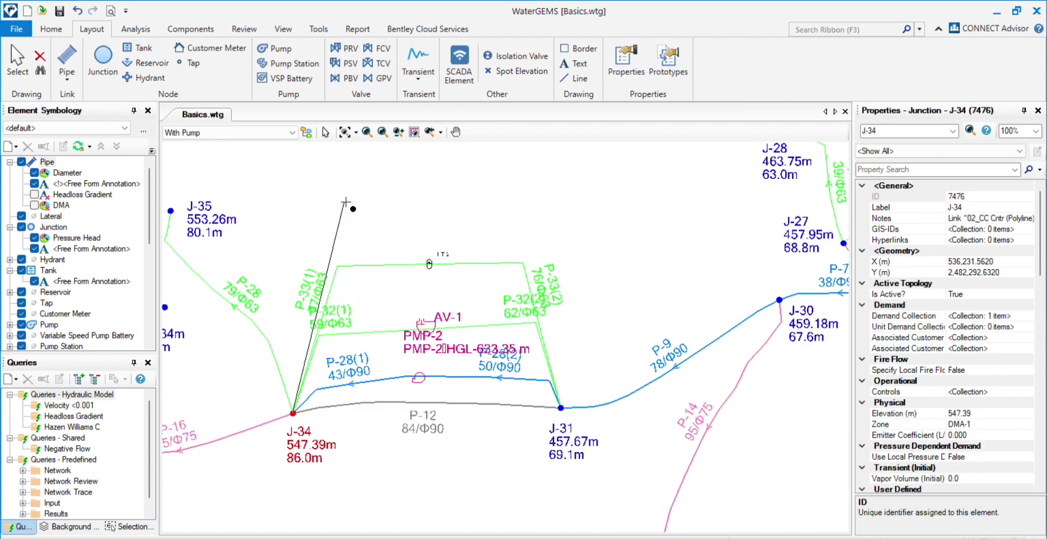
click(508, 195)
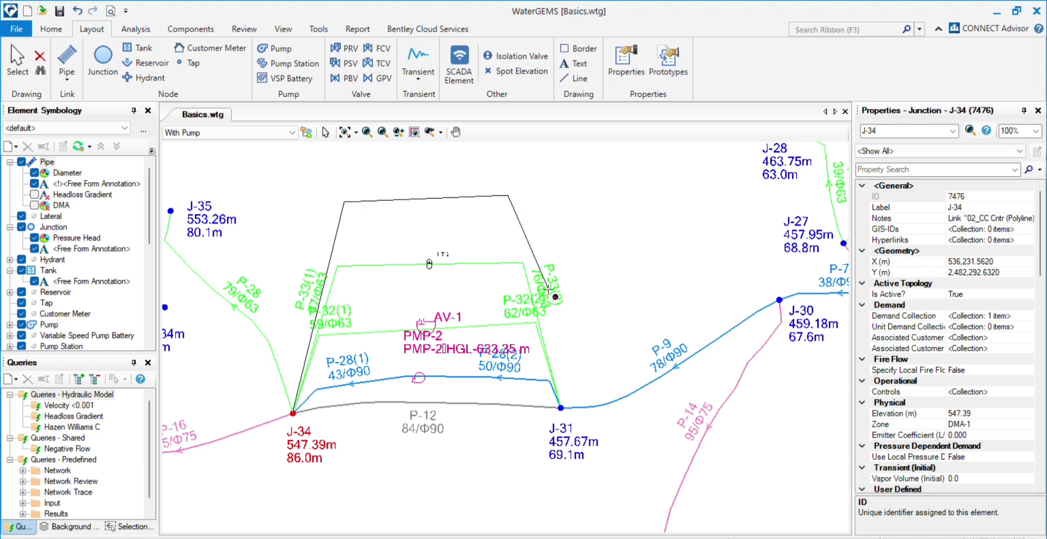
click(560, 408)
Insert a surge tank in the middle of pipe P-34, splitting the pipe, and leave the layout tool
click(419, 68)
click(446, 132)
click(429, 263)
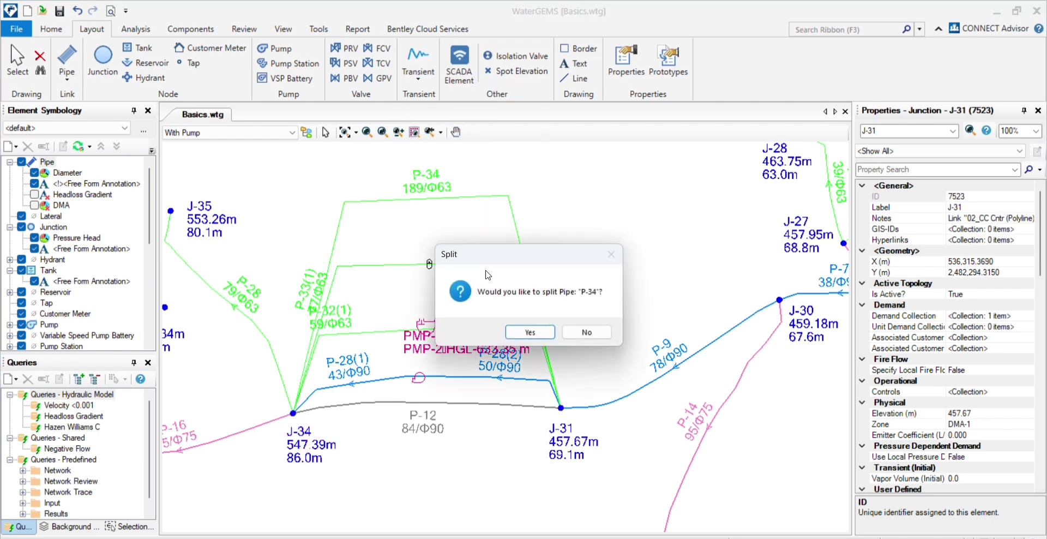
click(540, 338)
key(Escape)
key(Escape)
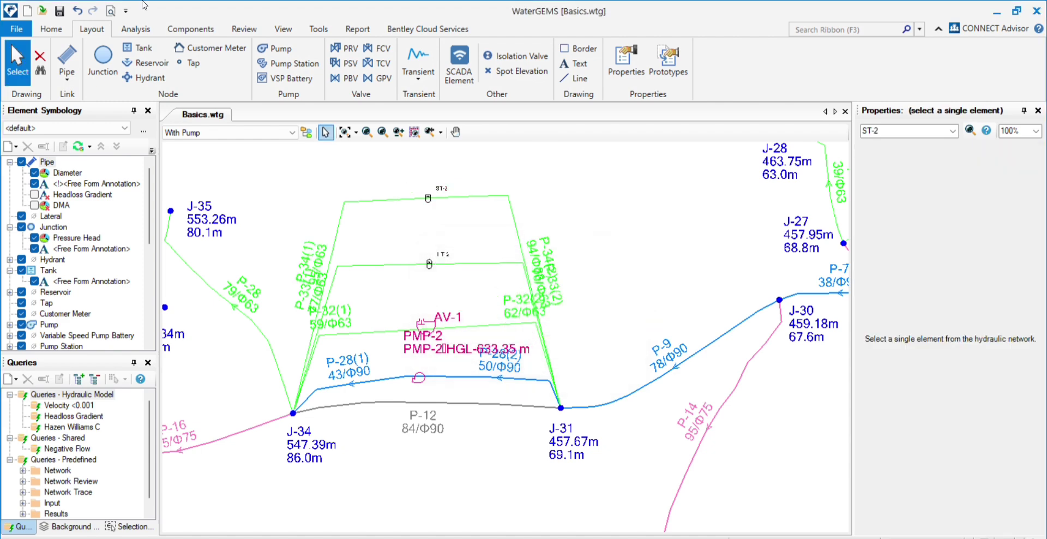
Move the PMP-2 annotation slightly down, away from the AV-1 air valve
scroll(435, 368, up, 3)
scroll(542, 306, down, 4)
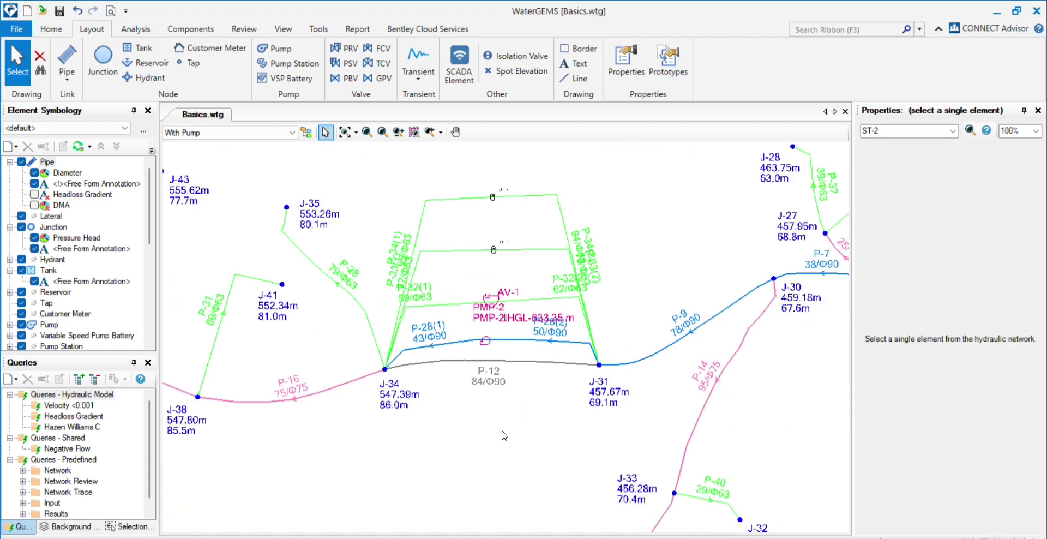
scroll(543, 370, up, 2)
scroll(473, 418, down, 2)
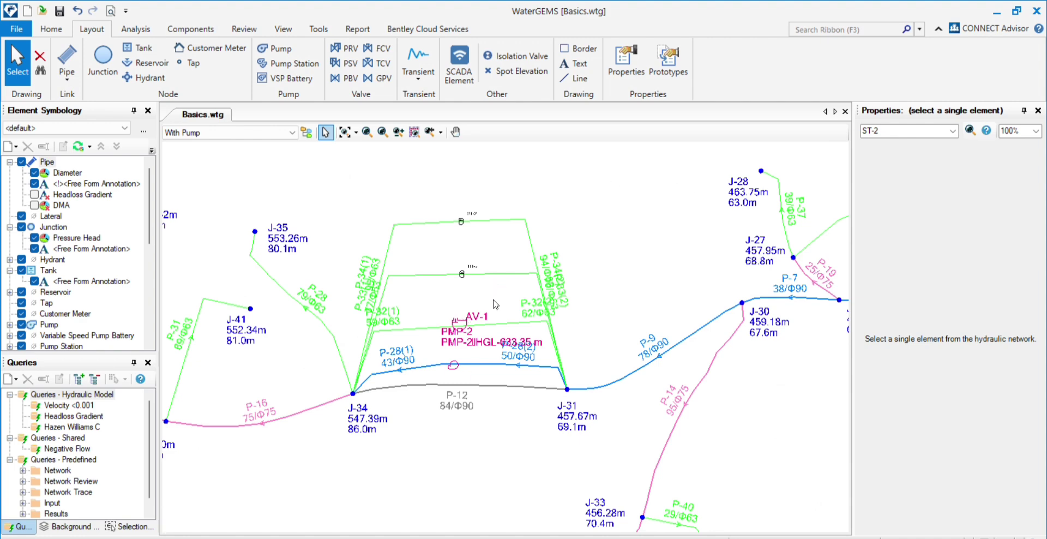
scroll(494, 304, up, 3)
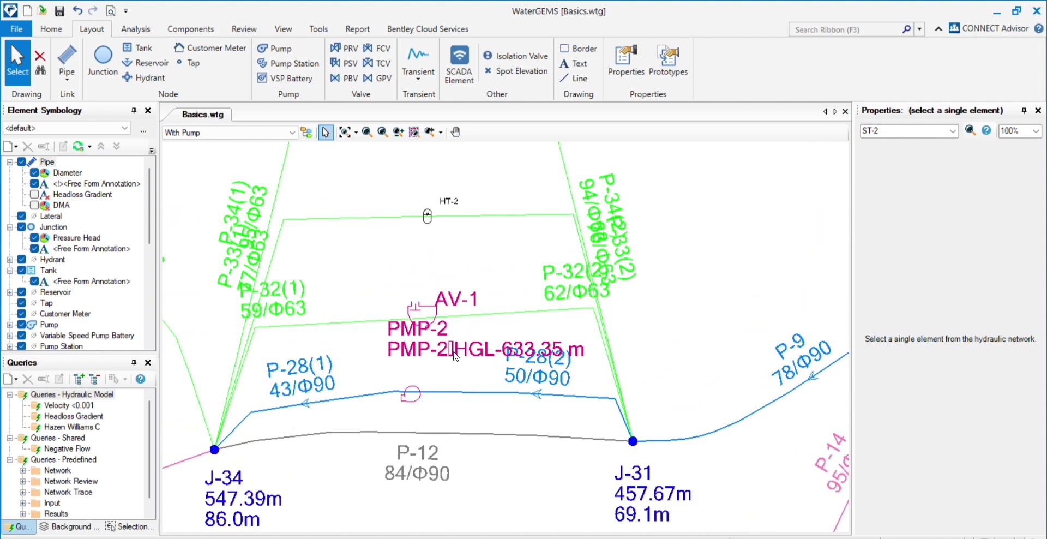
click(422, 312)
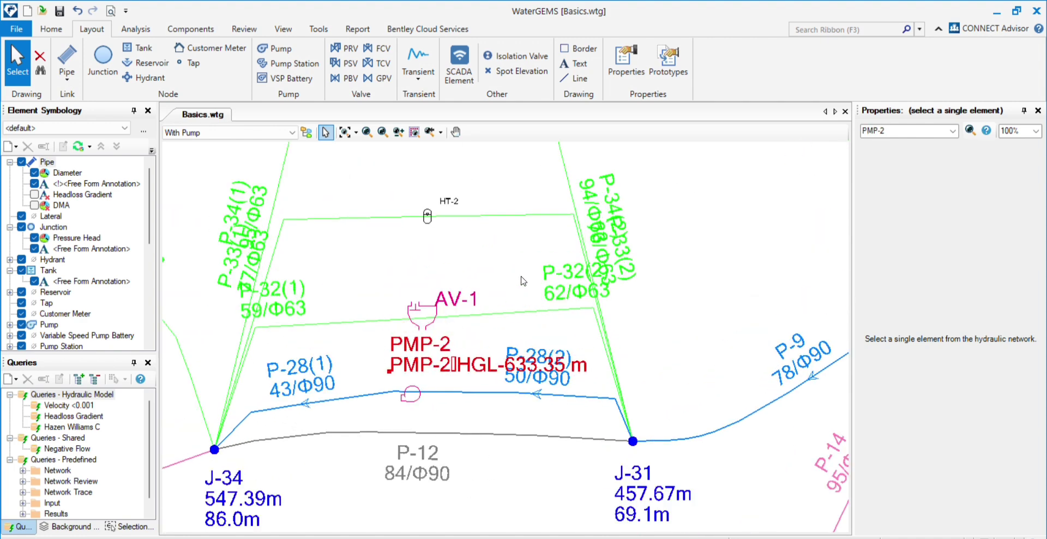
Examine the parallel surge tank, hydropneumatic tank, air valve and pump branches between J-34 and J-31
drag(455, 206, 482, 307)
scroll(483, 307, up, 1)
scroll(470, 339, down, 1)
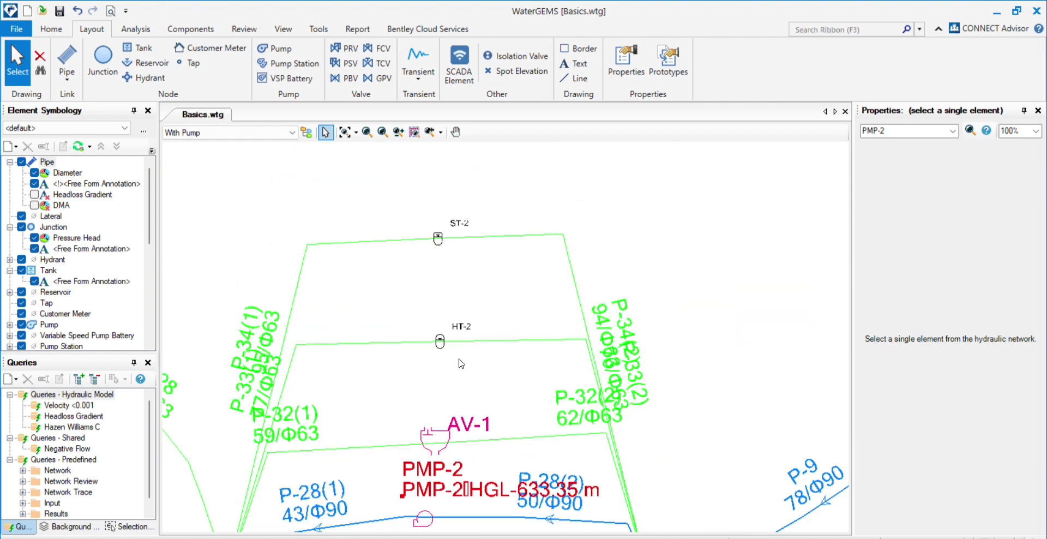
scroll(452, 244, up, 1)
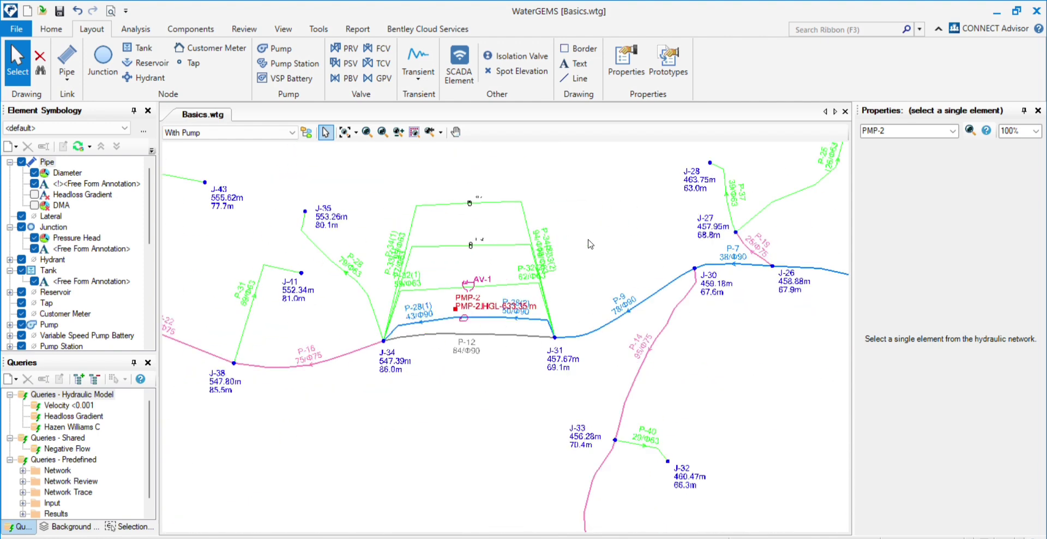
scroll(561, 248, up, 1)
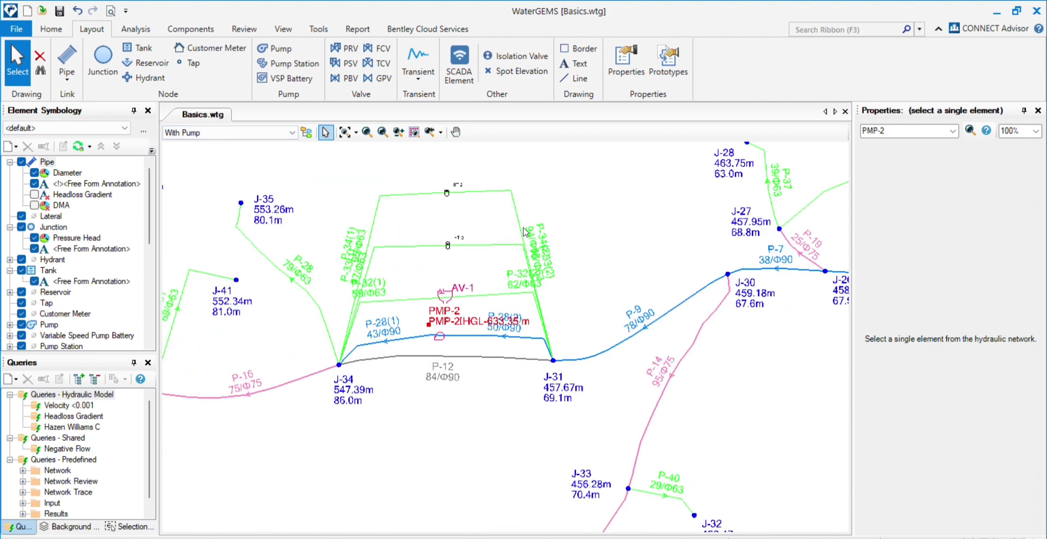
Create a new base alternative under Active Topology and rename it With ST
click(53, 30)
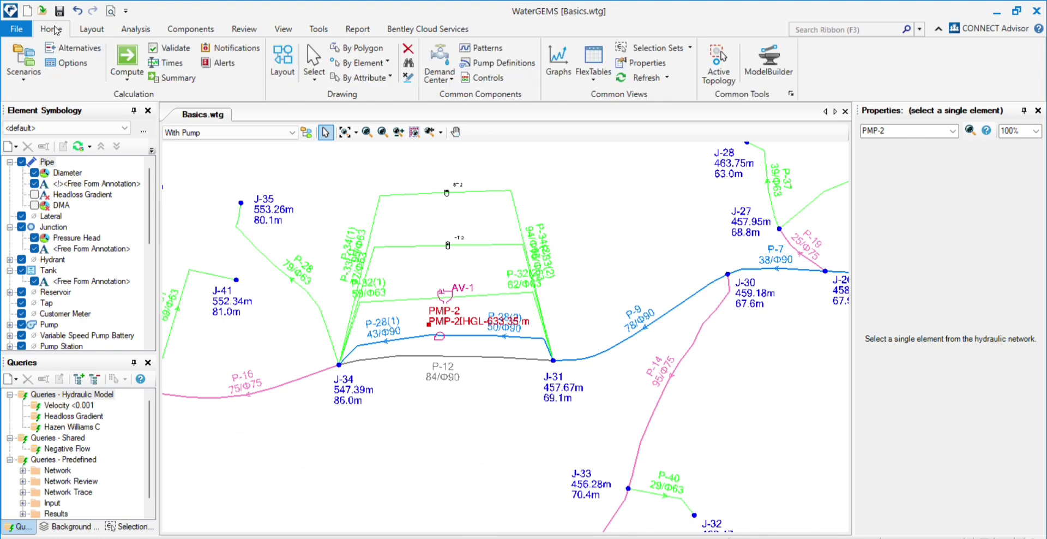
click(72, 48)
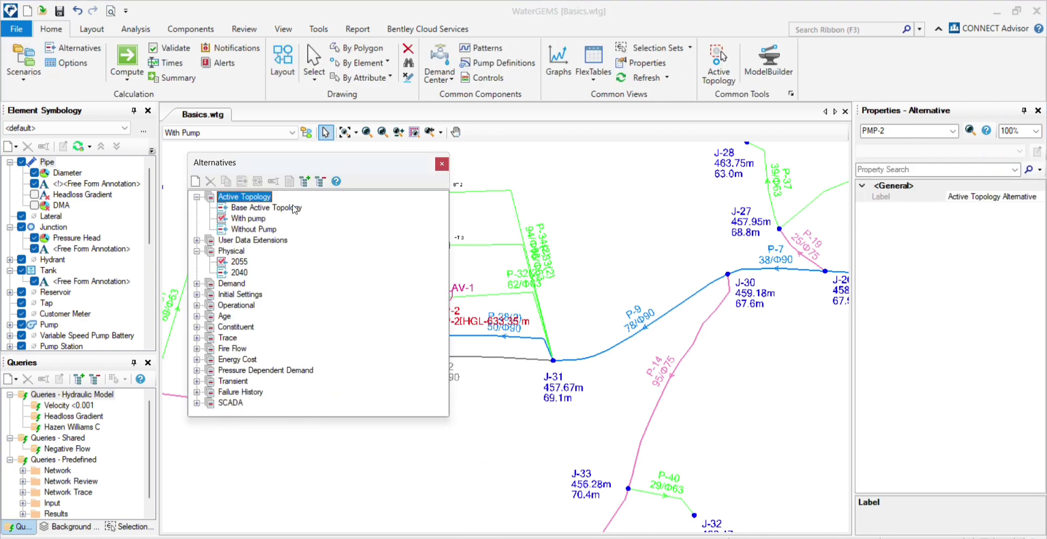
right_click(246, 203)
mouse_move(301, 213)
click(371, 210)
right_click(273, 240)
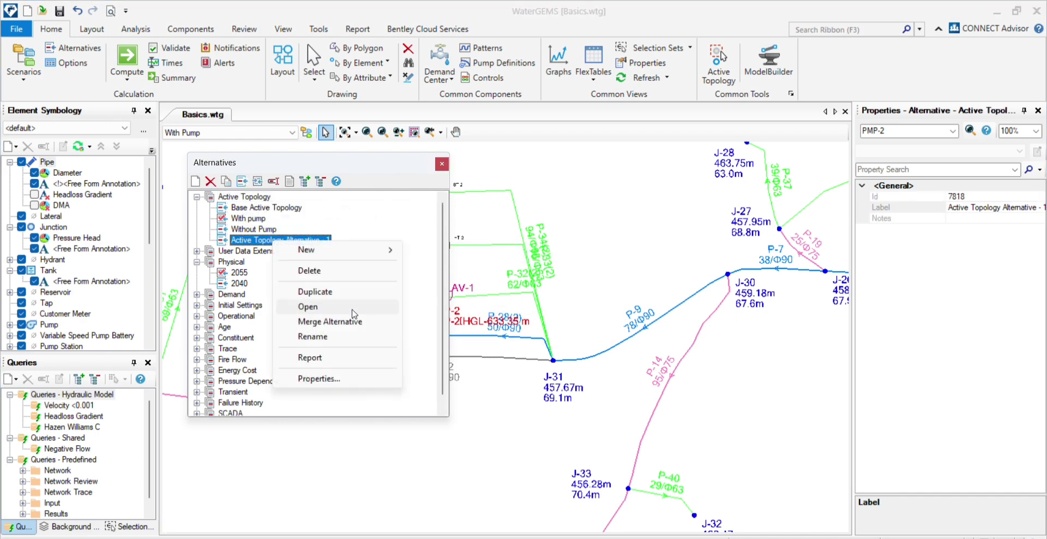
click(340, 337)
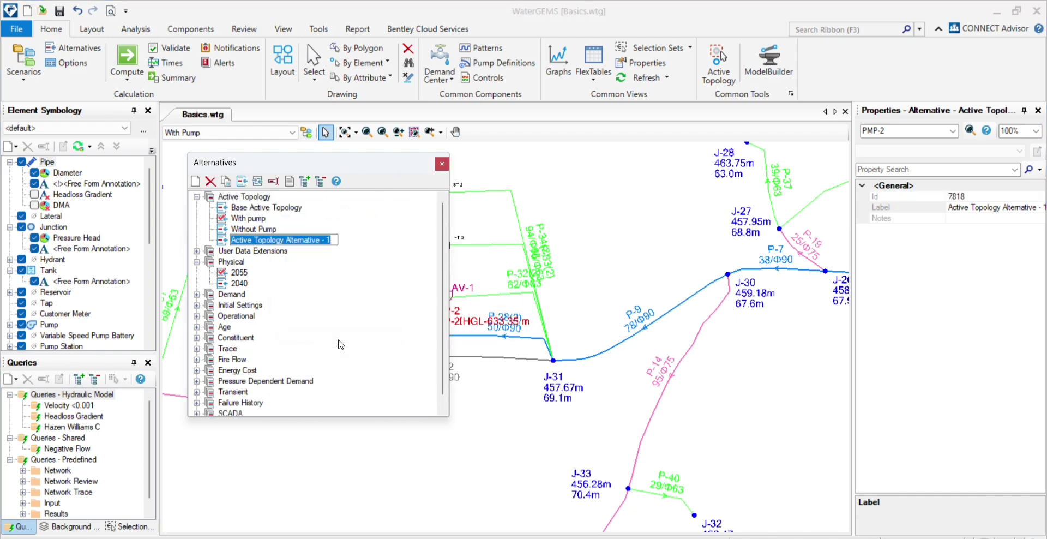
text(With)
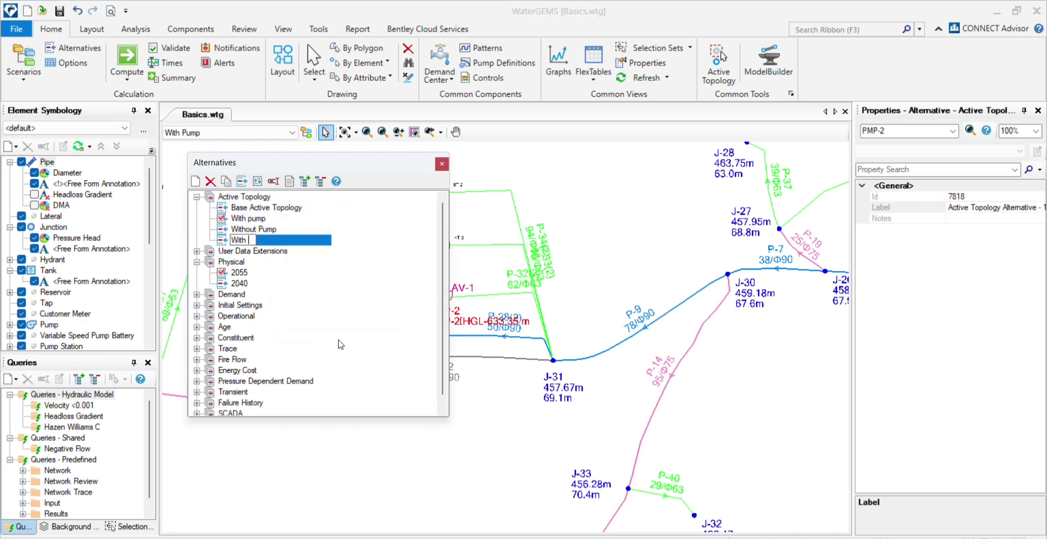
text( ST)
Add another base active topology alternative and name it With Air Valve
click(245, 197)
right_click(244, 197)
mouse_move(270, 200)
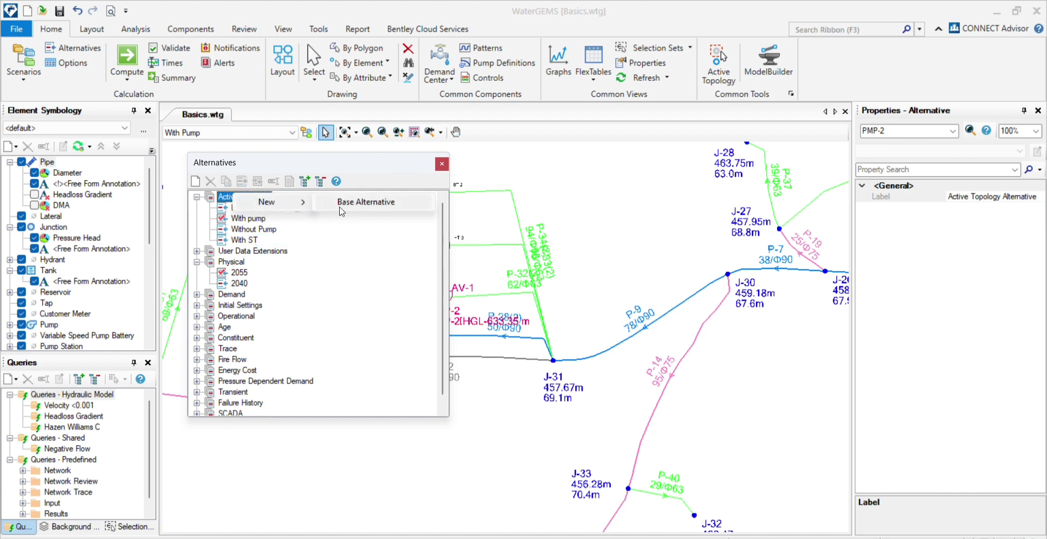
click(355, 202)
right_click(289, 250)
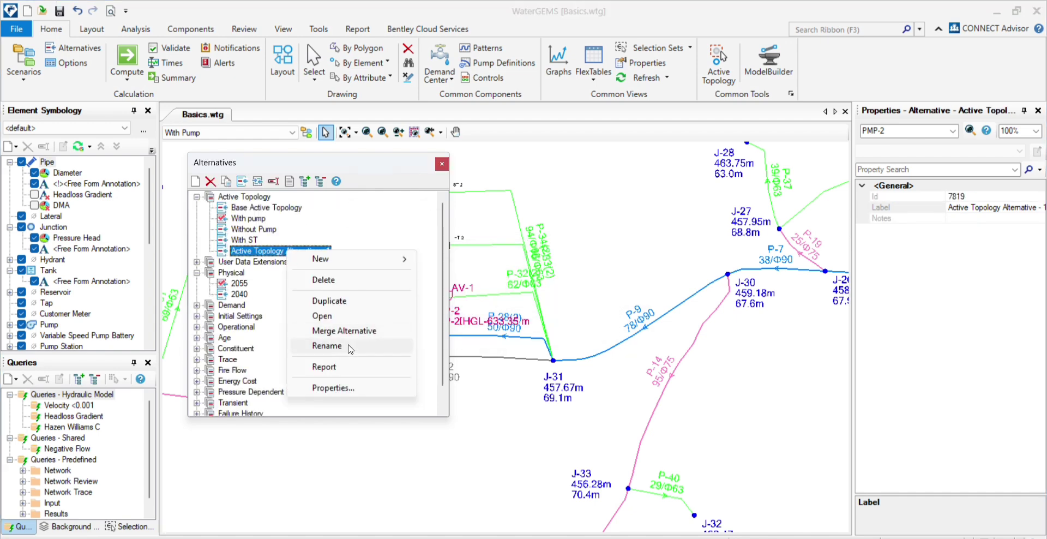
click(349, 348)
text(W)
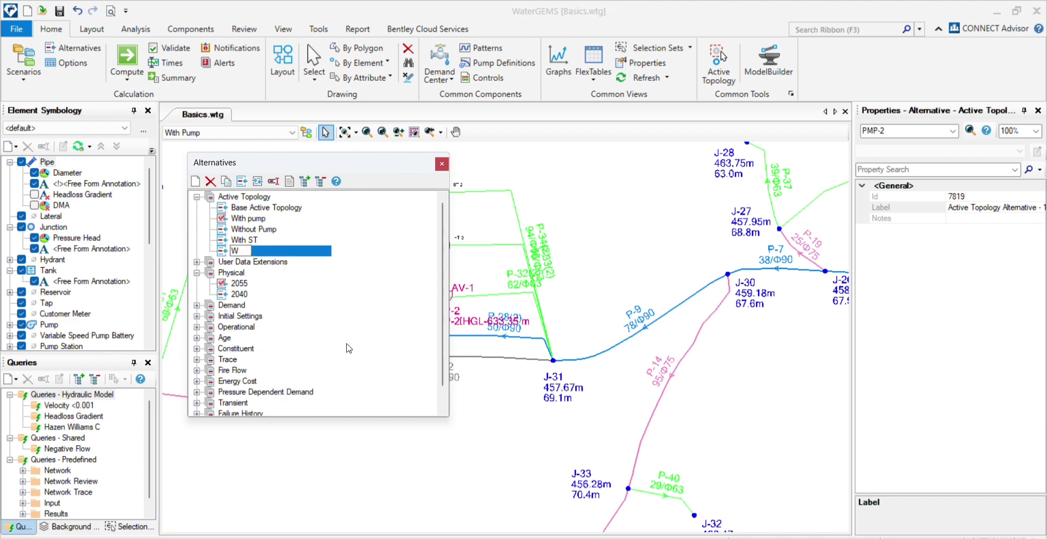
text(ith Air Valve)
click(269, 230)
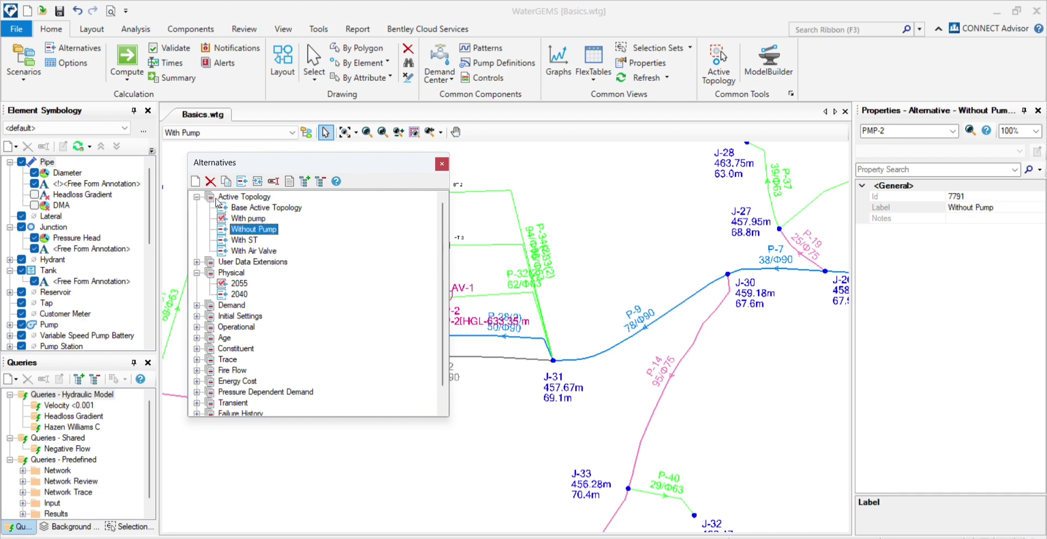
Add a third base active topology alternative named with HT and close the alternatives manager
right_click(240, 196)
mouse_move(268, 212)
click(312, 209)
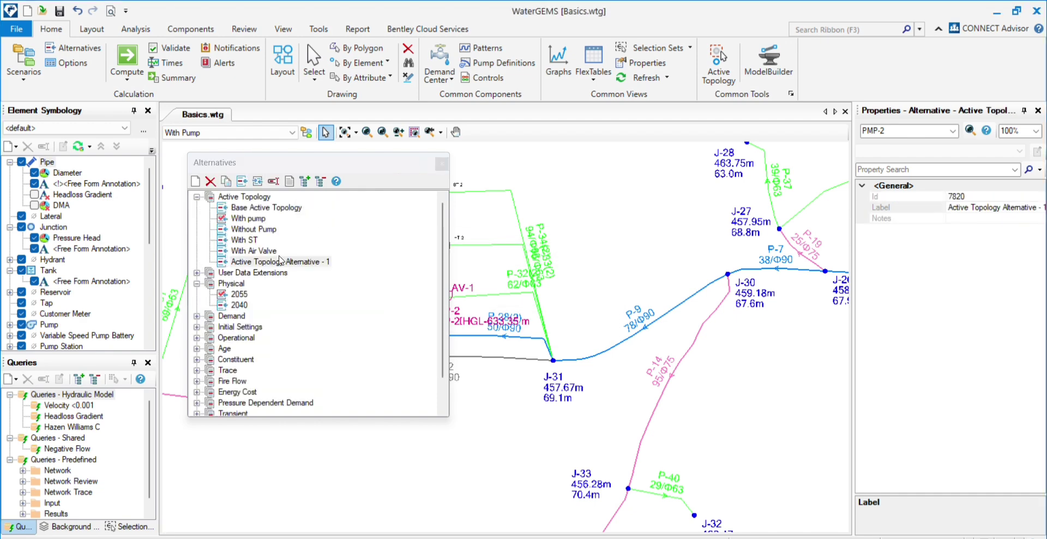
right_click(278, 255)
right_click(247, 261)
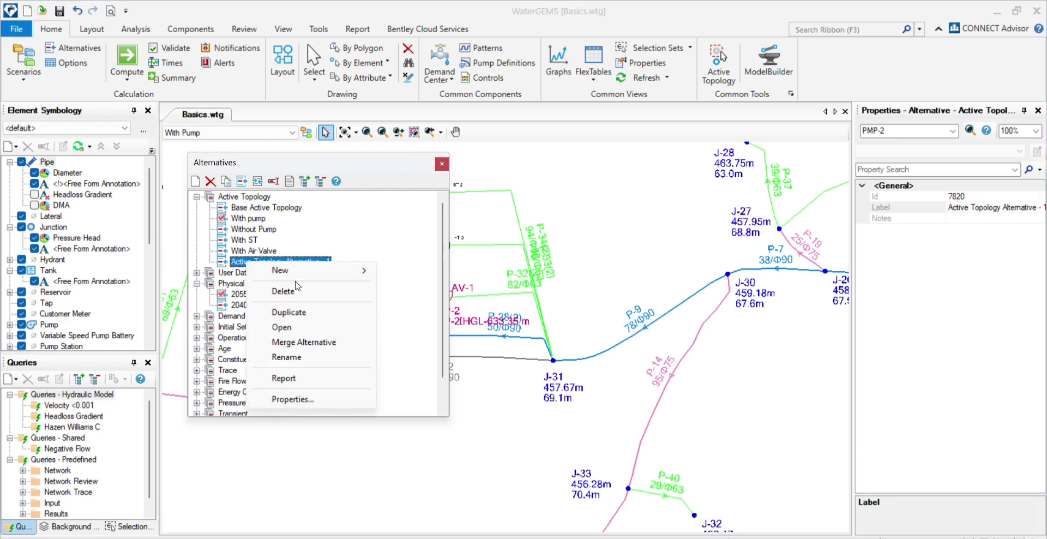
click(308, 362)
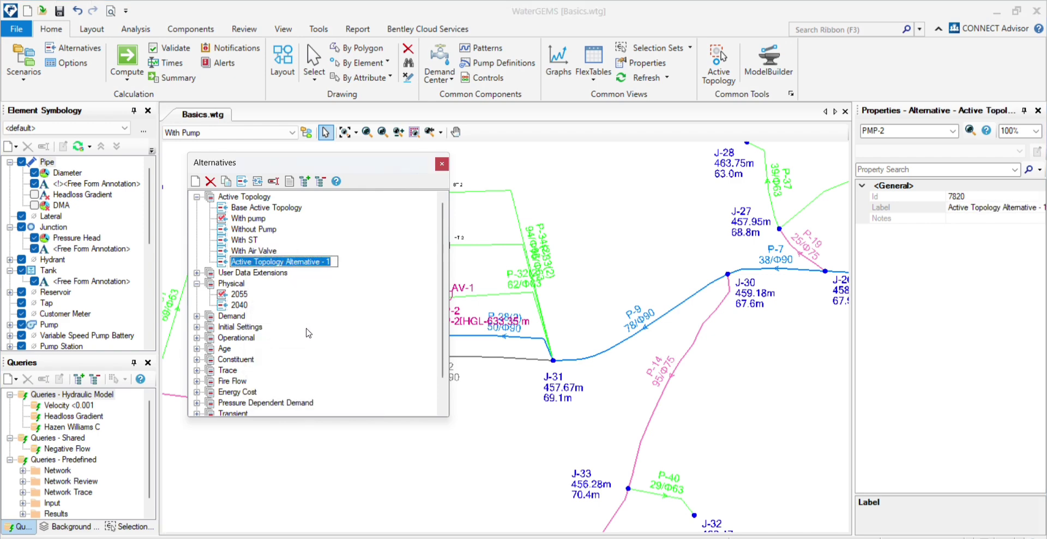
text(ith)
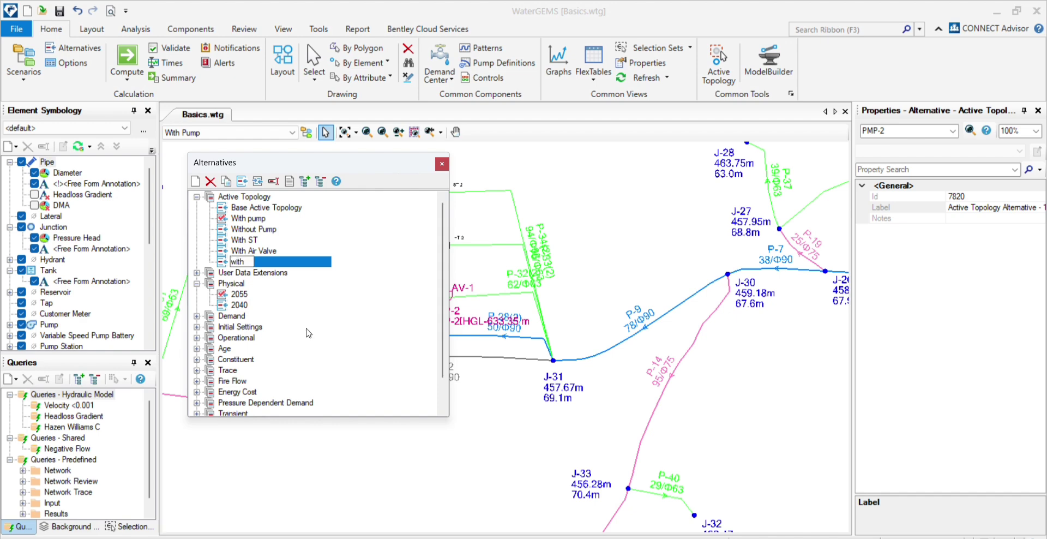
text(HT)
key(Return)
click(442, 164)
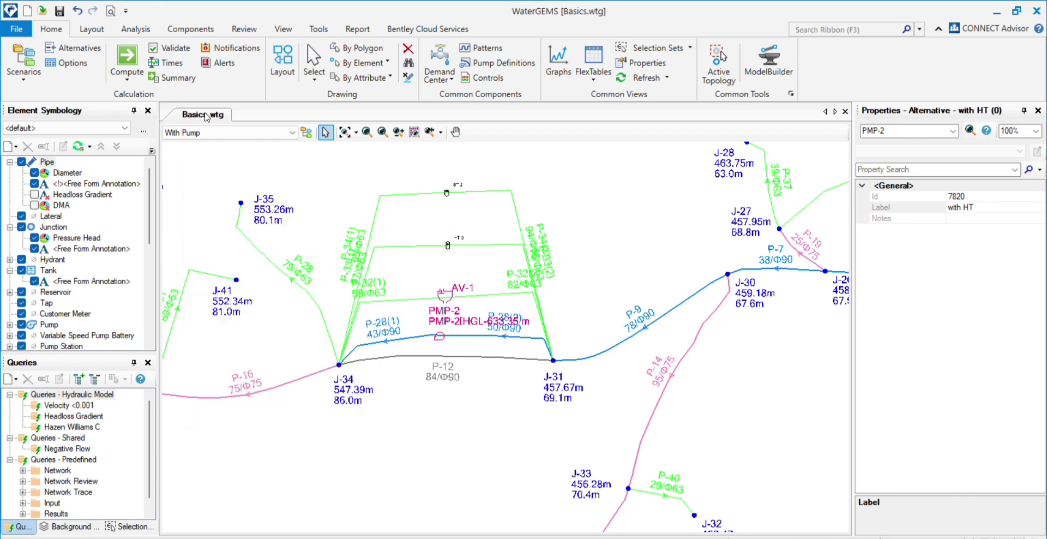
Create a new base scenario named With ST in the scenario manager
click(221, 132)
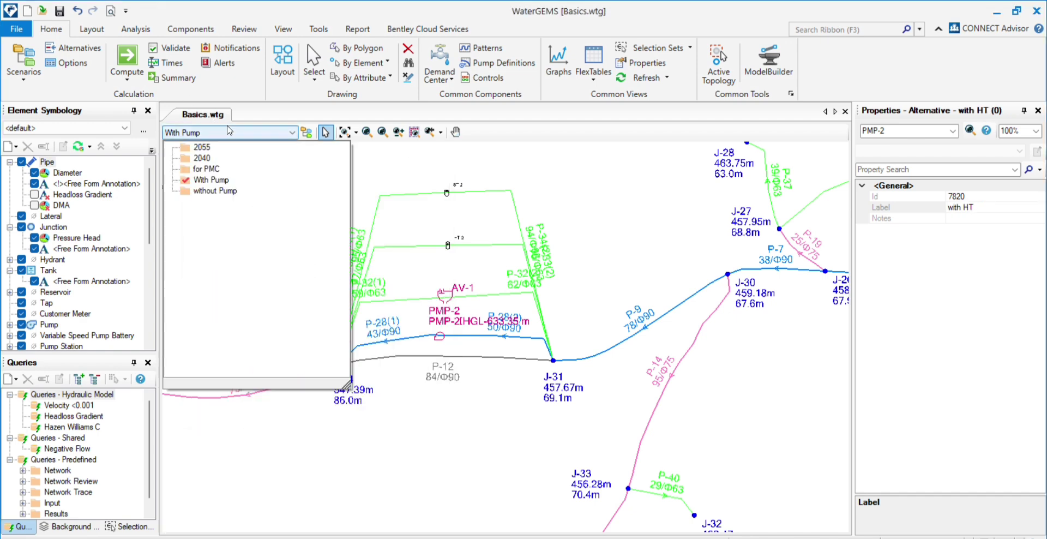
click(16, 66)
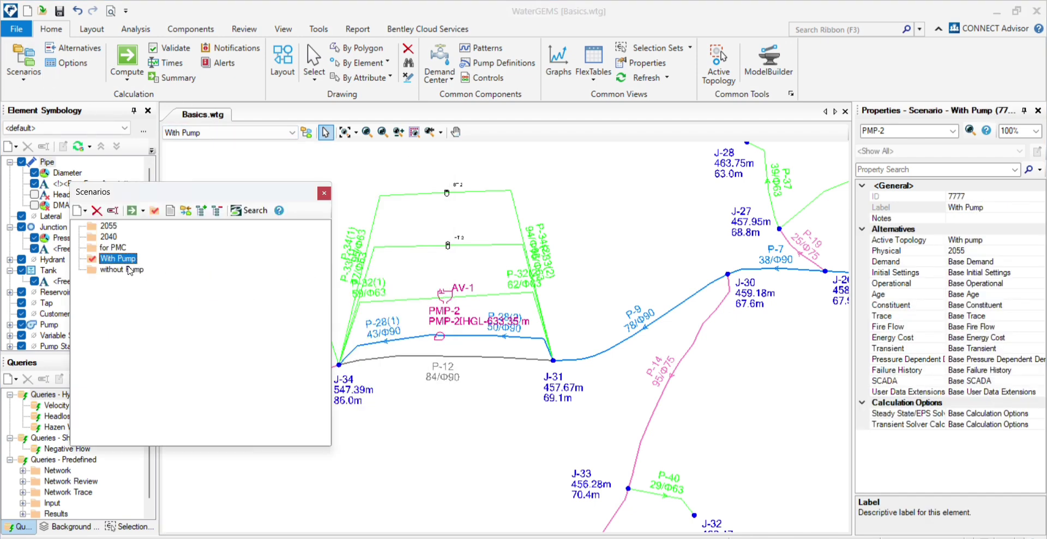
right_click(109, 225)
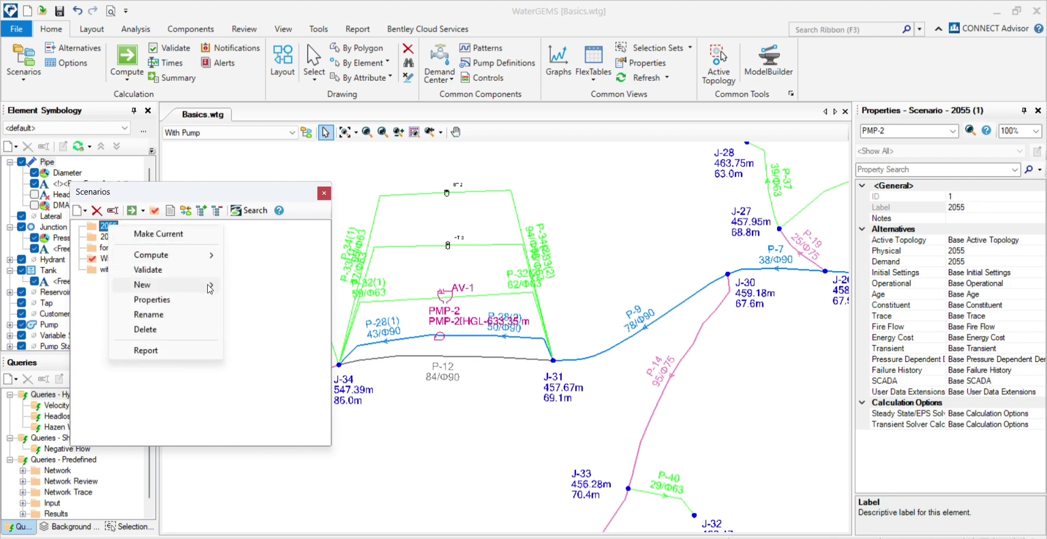
mouse_move(210, 289)
click(270, 285)
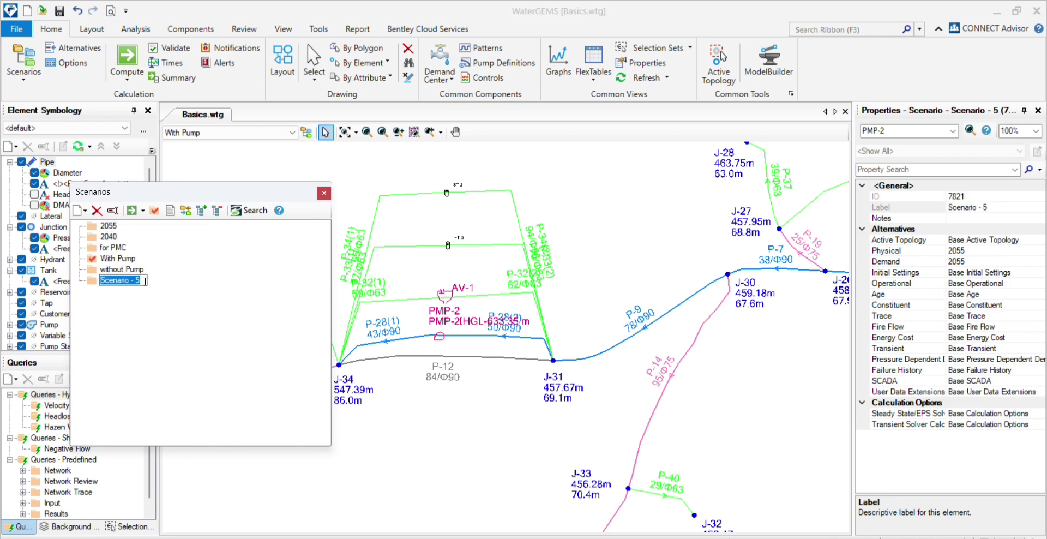
text(With ST)
Add another base scenario and name it With AV
right_click(117, 227)
mouse_move(215, 291)
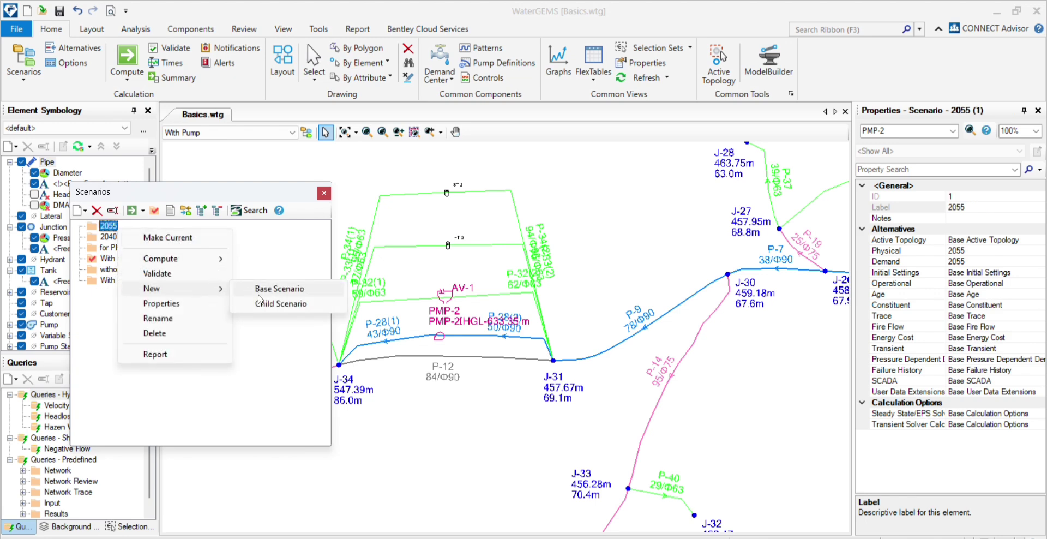
click(268, 291)
text(With)
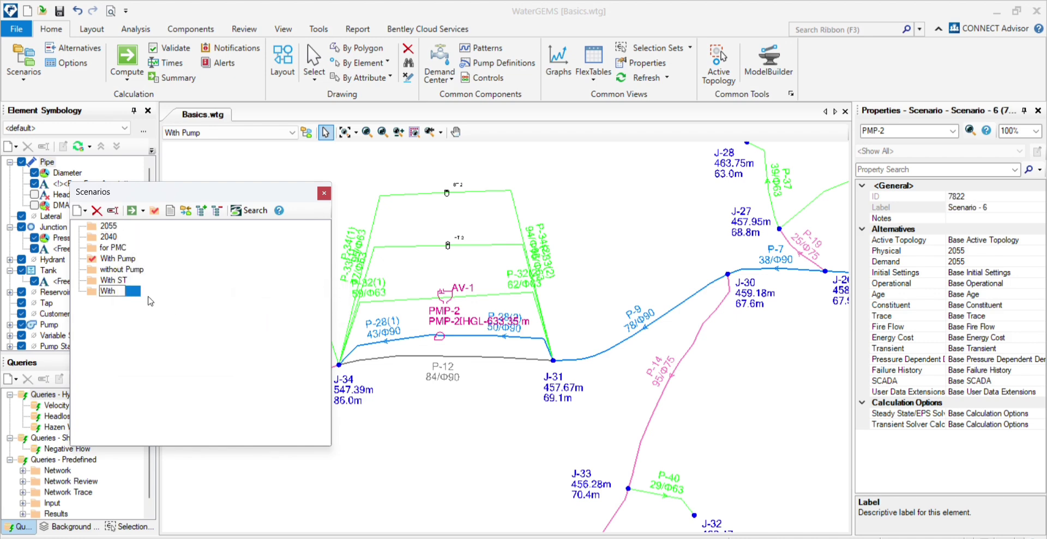
text( AV)
Add a third base scenario and name it With HT
right_click(112, 226)
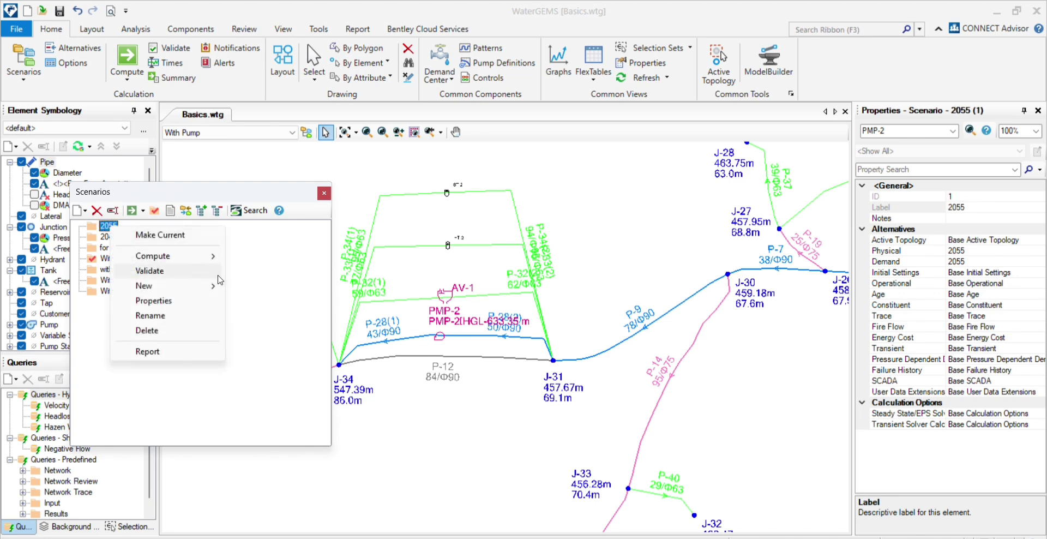
mouse_move(215, 286)
click(251, 289)
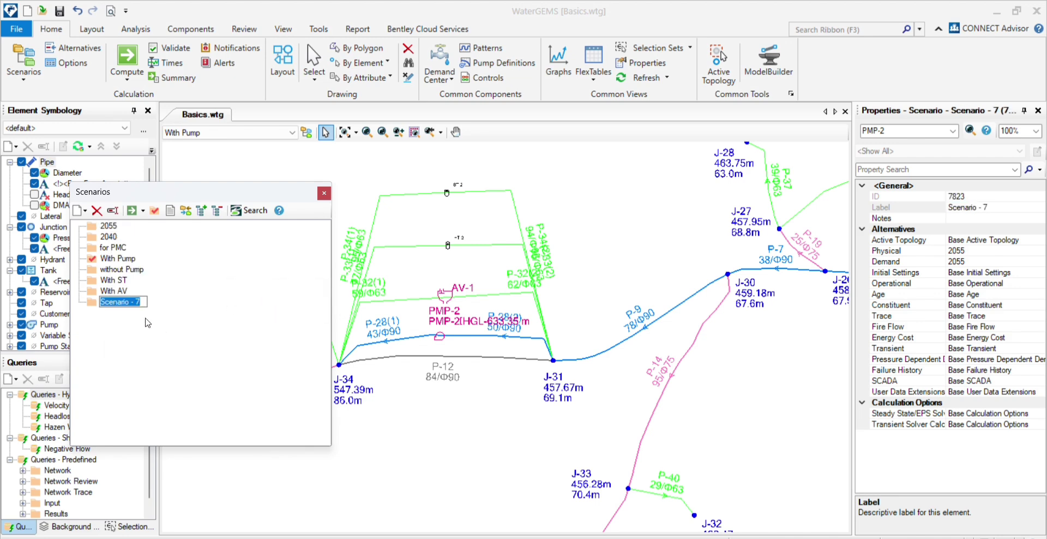
text(With HT)
key(Return)
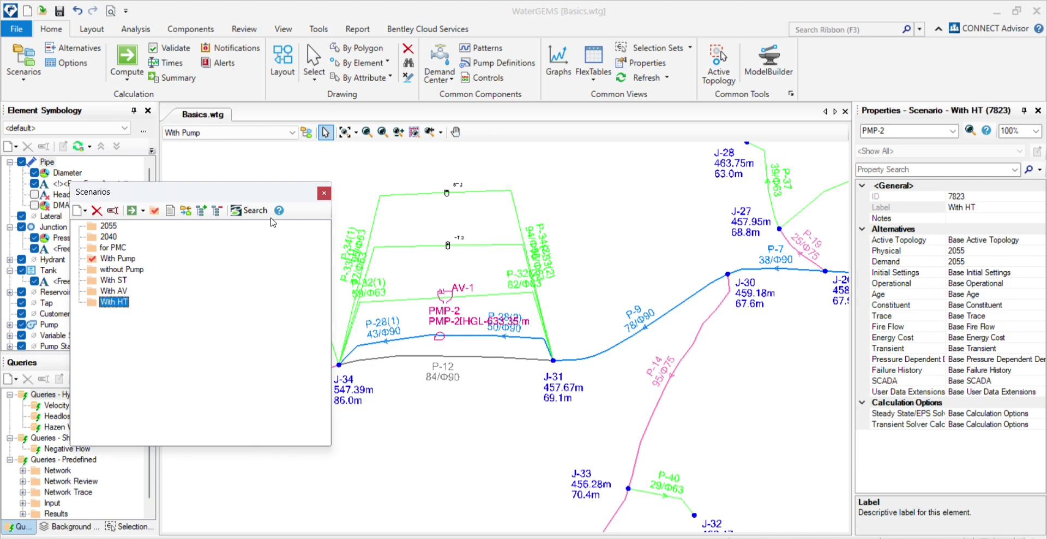
Make the With ST scenario current and assign the With ST active topology alternative to it
click(112, 280)
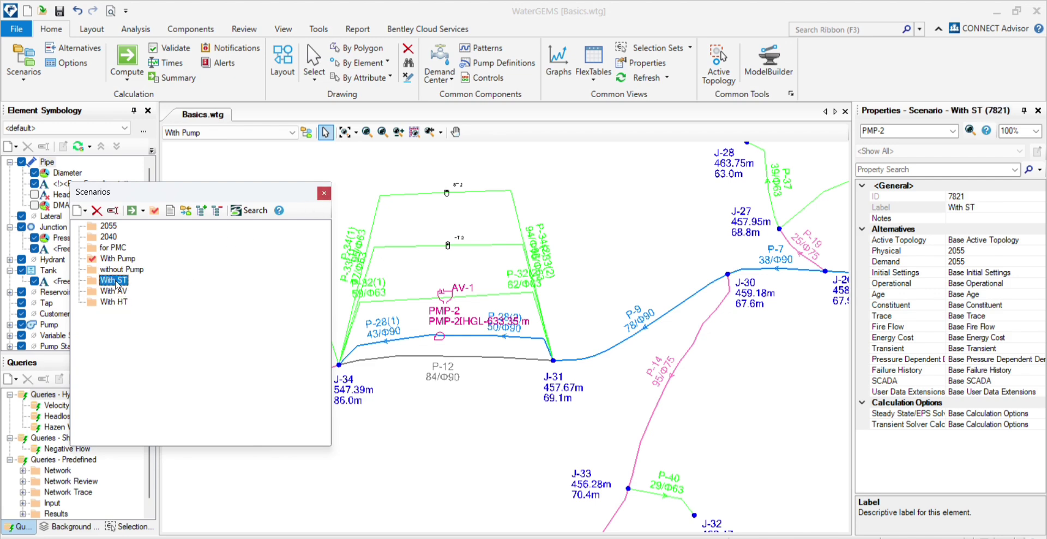
click(324, 193)
click(290, 132)
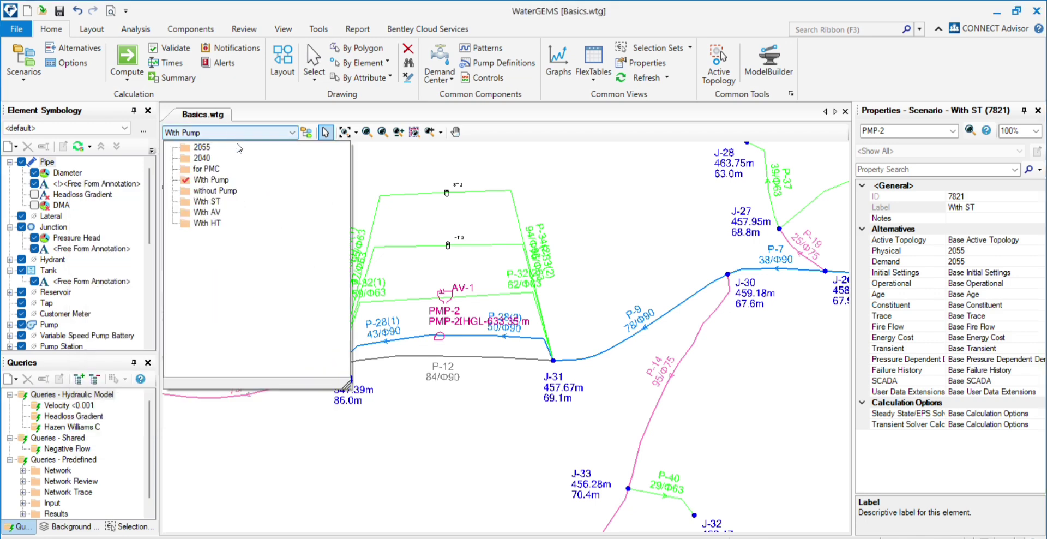
click(209, 202)
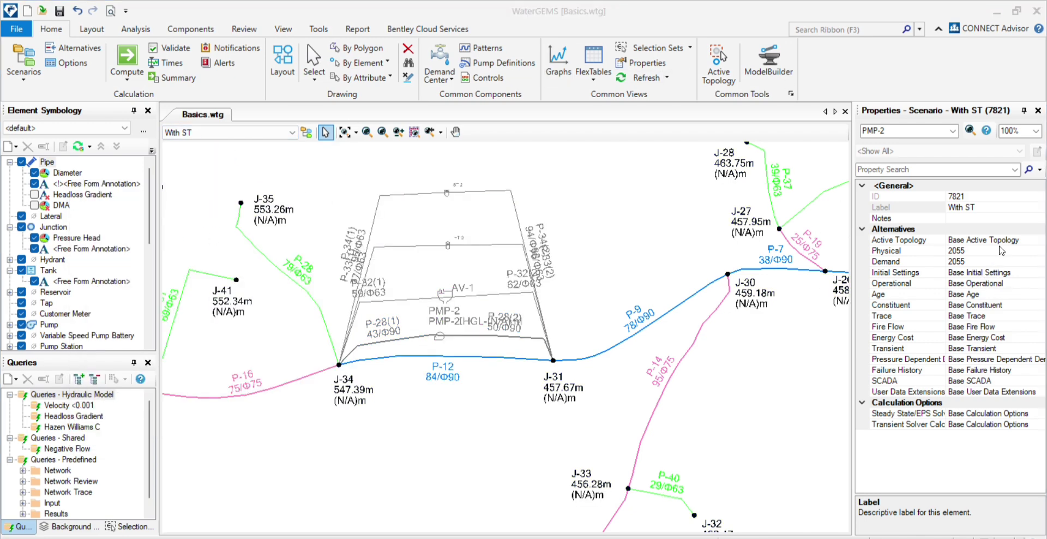
click(1029, 240)
click(1039, 240)
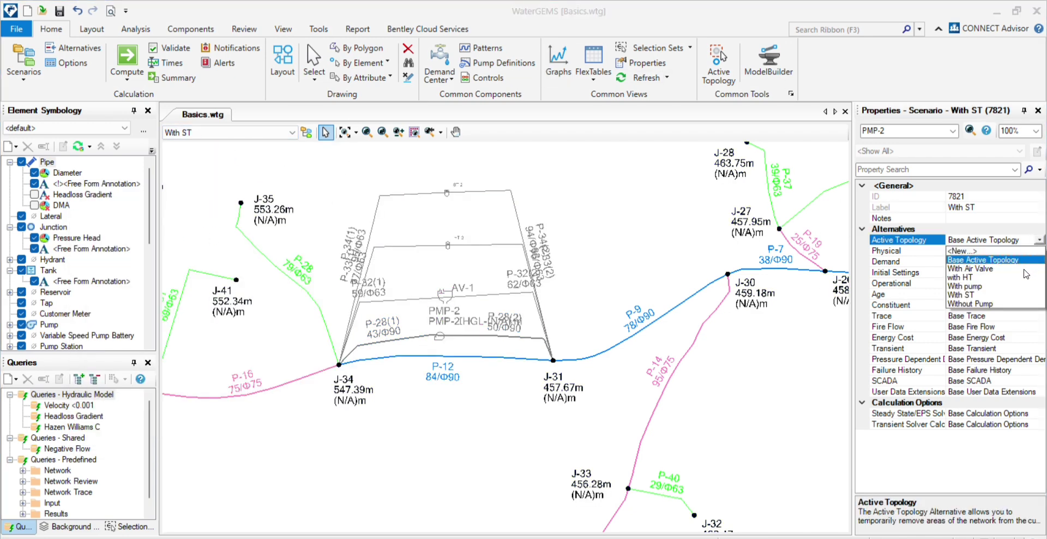
click(973, 294)
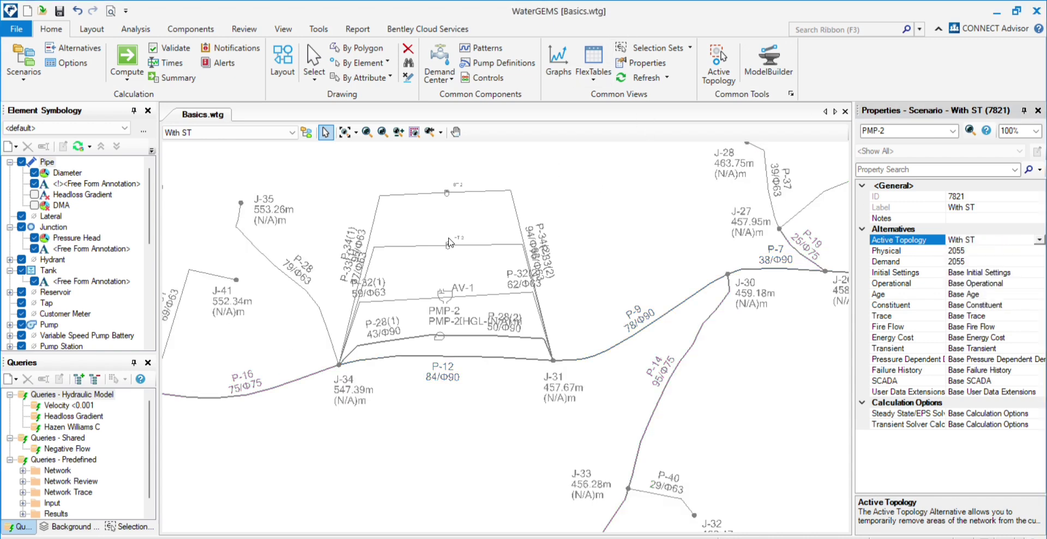
Start an active topology selection and remove the whole network from the inactive elements
scroll(462, 352, down, 5)
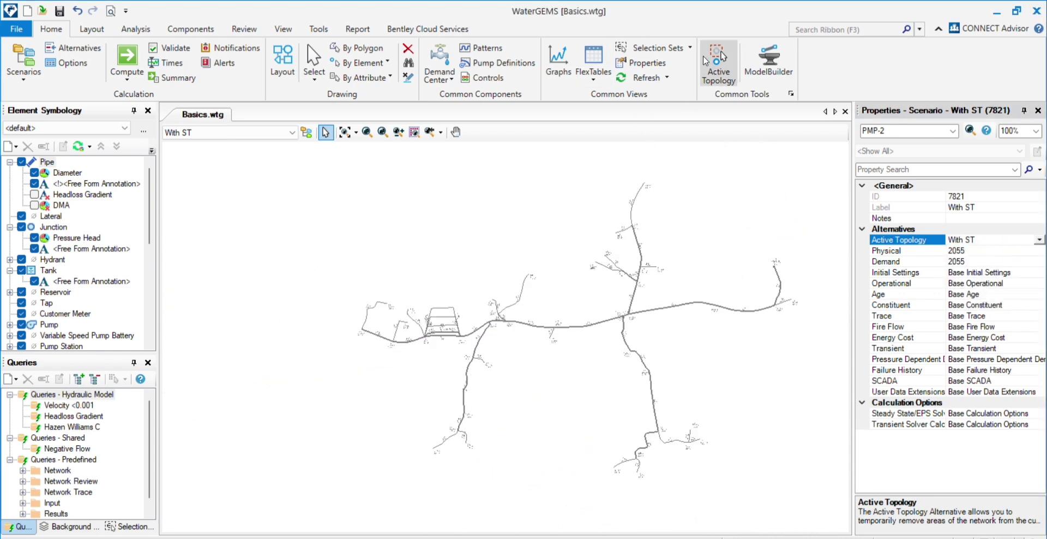
click(718, 63)
click(459, 283)
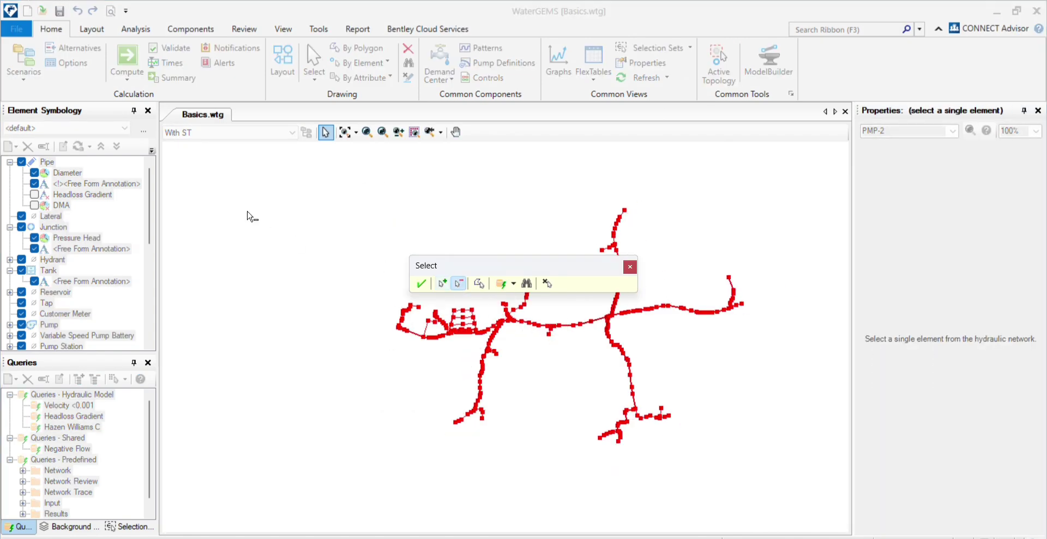
drag(280, 194, 769, 474)
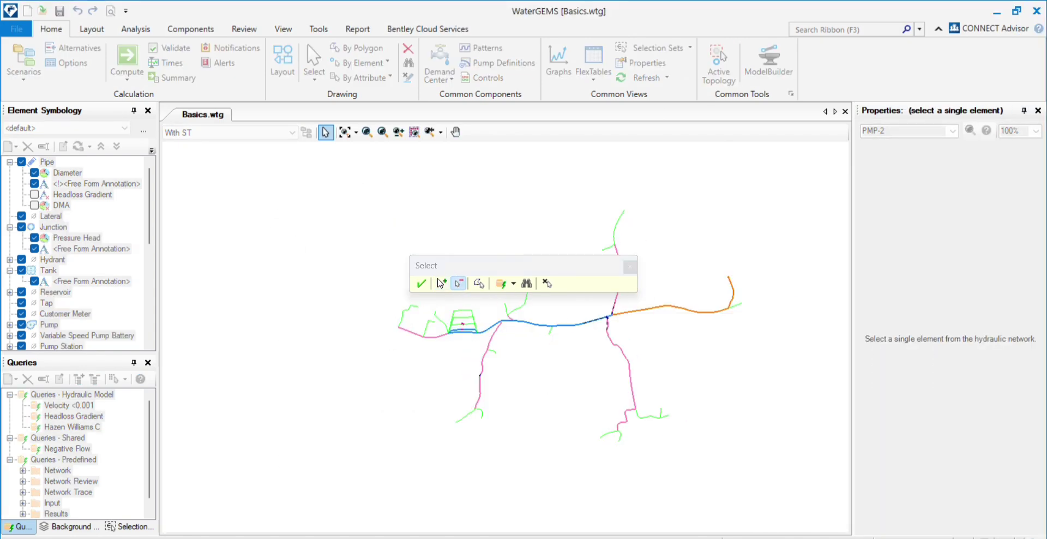
Mark pipe P-12 and the pump, air valve and hydropneumatic tank branches between J-34 and J-31 as inactive, and apply the selection
click(442, 283)
scroll(463, 308, up, 3)
scroll(480, 363, up, 3)
scroll(477, 348, down, 3)
scroll(472, 388, up, 4)
scroll(461, 360, up, 3)
mouse_move(475, 336)
mouse_down()
mouse_move(404, 408)
mouse_move(372, 507)
mouse_up()
scroll(392, 419, down, 3)
scroll(453, 327, down, 3)
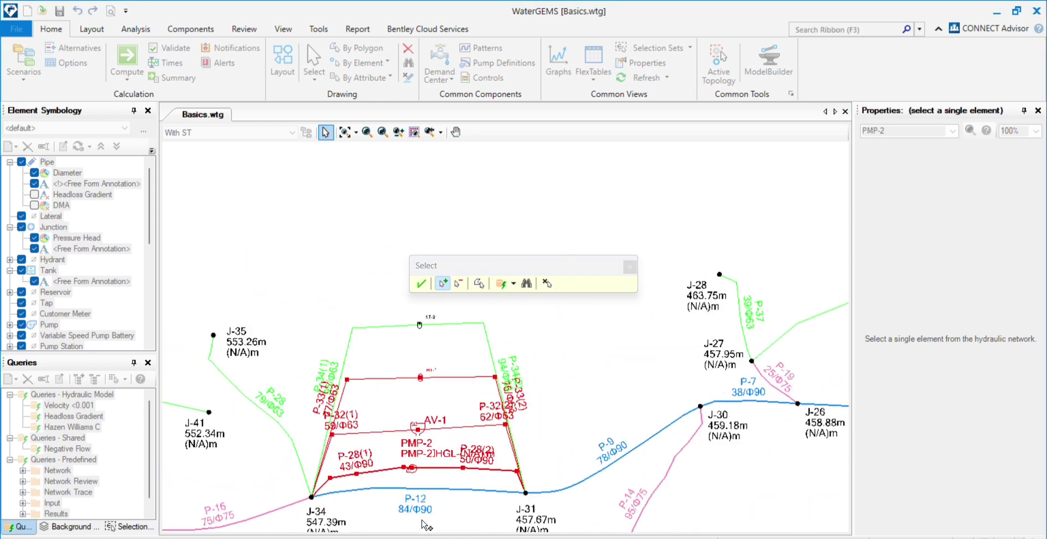
scroll(432, 390, up, 3)
click(421, 284)
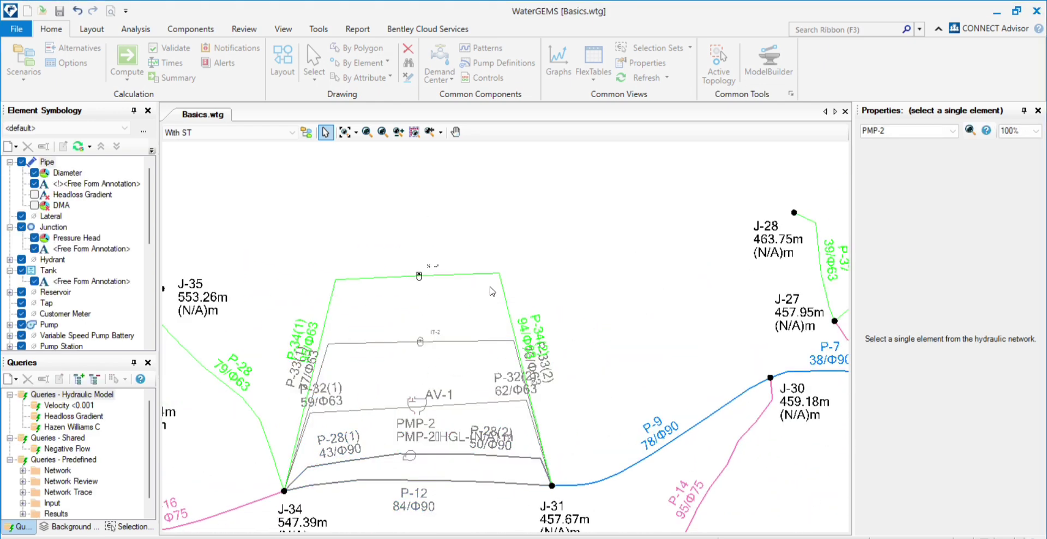
scroll(462, 307, down, 3)
scroll(466, 308, up, 3)
scroll(453, 283, down, 2)
scroll(461, 284, up, 4)
scroll(436, 256, down, 4)
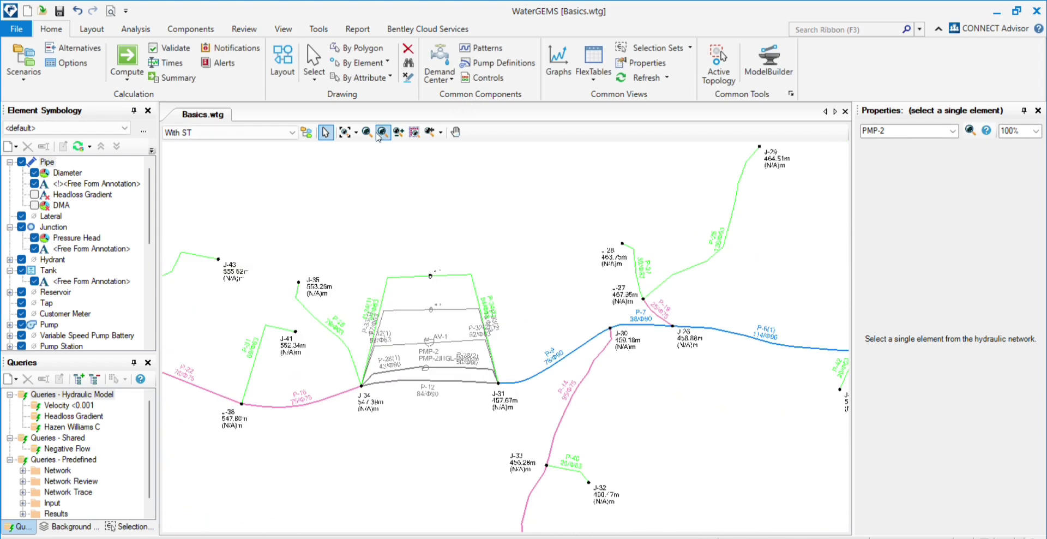
Make the With AV scenario current and assign the With Air Valve active topology alternative to it
click(257, 133)
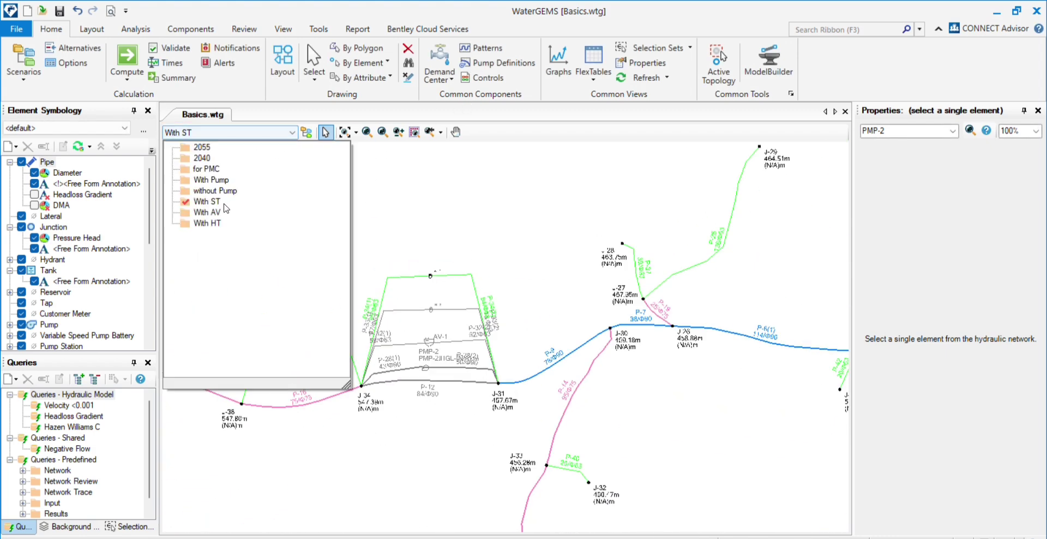
click(208, 212)
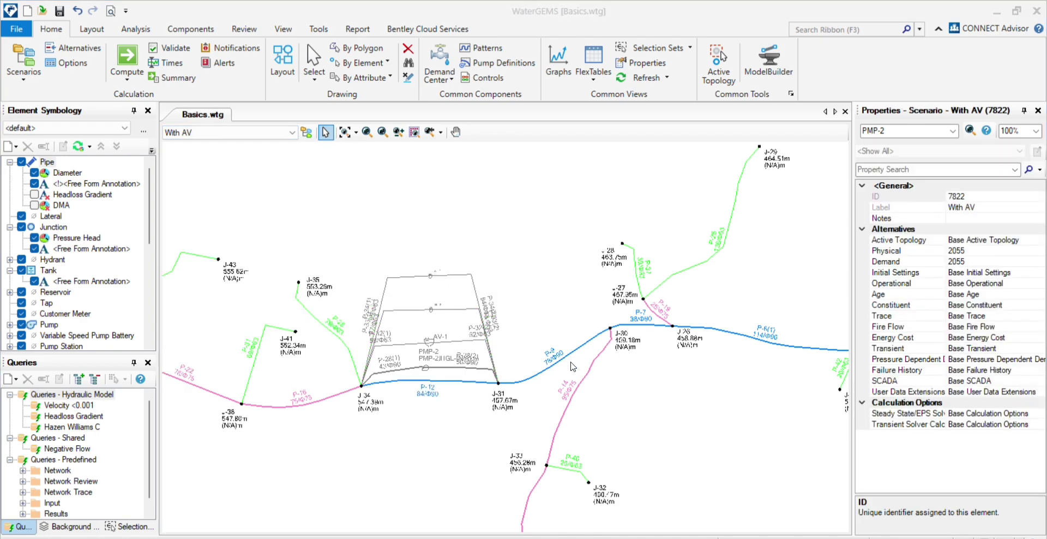
click(1003, 252)
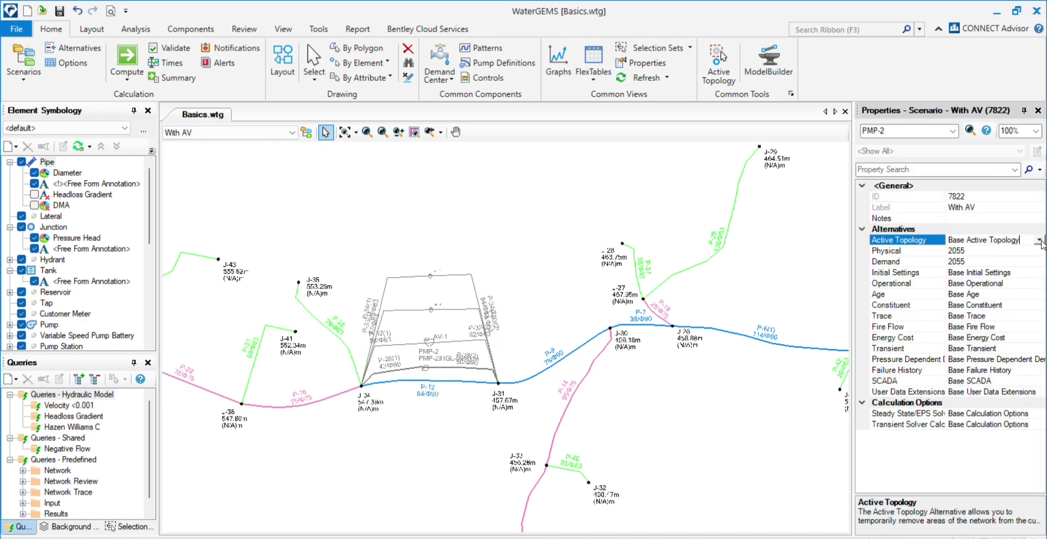
click(1003, 241)
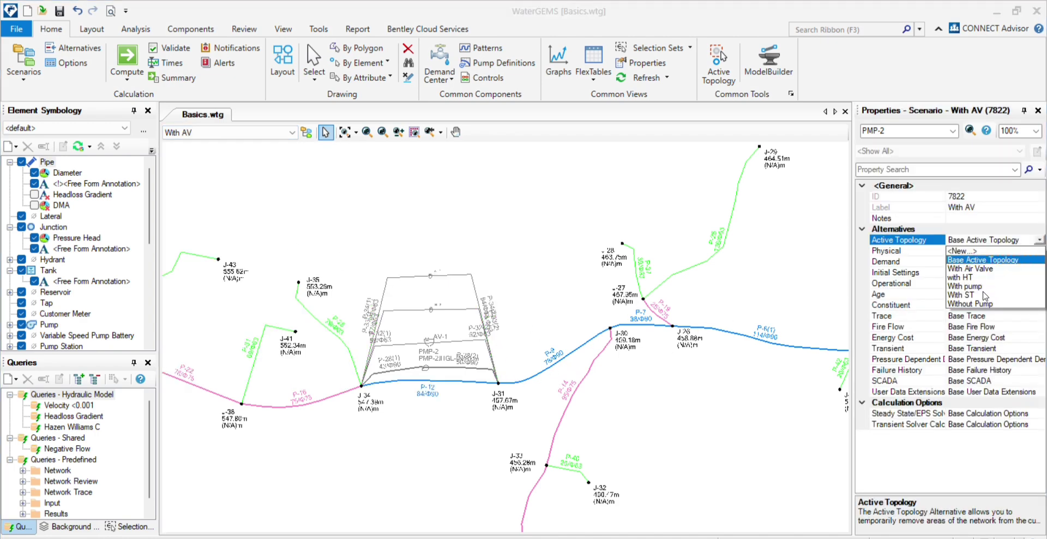
click(976, 269)
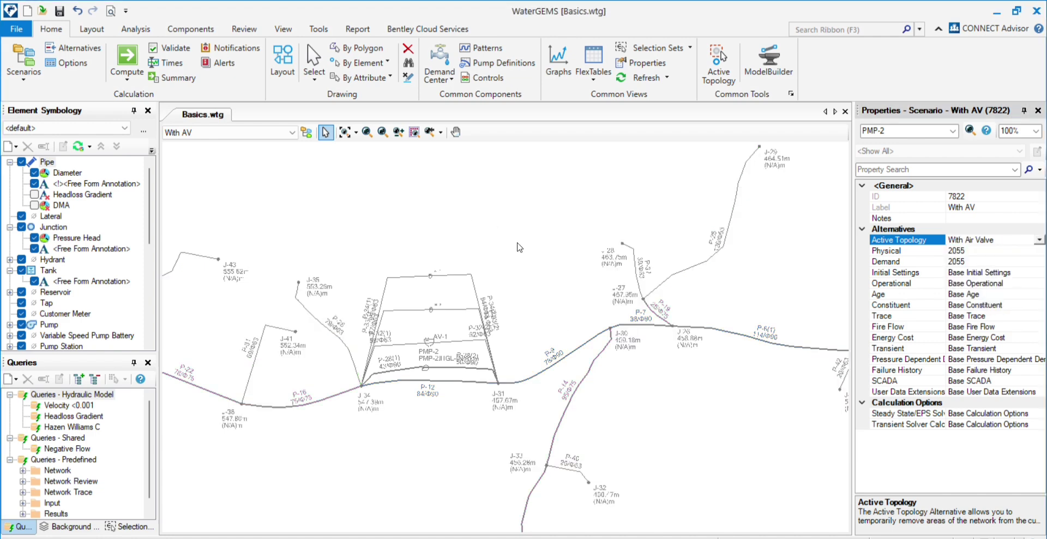
Start an active topology selection for With AV and remove the whole network from the inactive elements
click(718, 60)
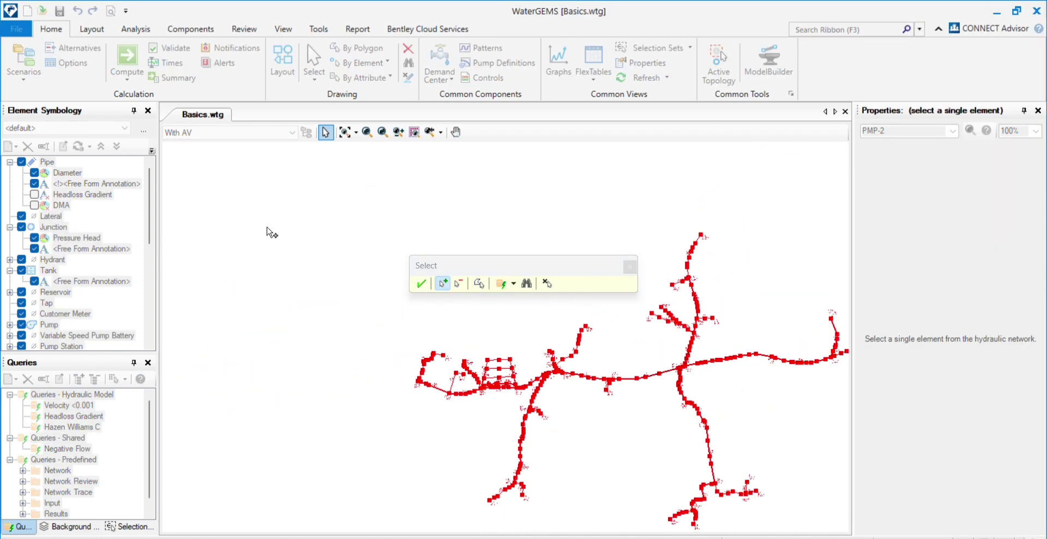
click(458, 284)
drag(322, 197, 674, 429)
click(442, 283)
Mark pipe P-12 and the pump, hydropneumatic tank and surge tank branches between J-34 and J-31 as inactive, and apply the selection
scroll(444, 276, up, 5)
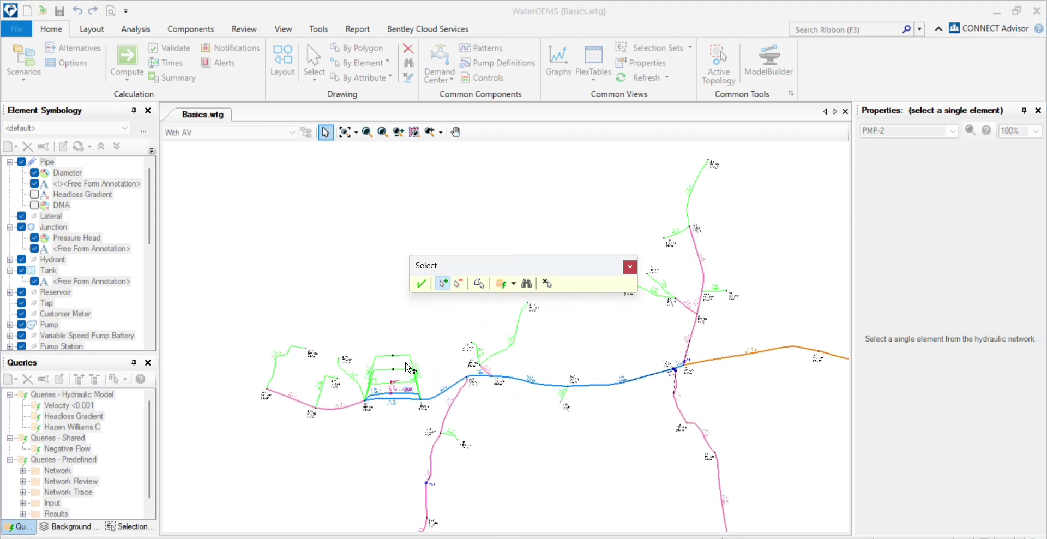
scroll(406, 371, up, 2)
drag(373, 389, 305, 248)
drag(400, 358, 334, 253)
scroll(424, 322, down, 1)
scroll(381, 454, up, 3)
drag(444, 496, 365, 412)
click(423, 284)
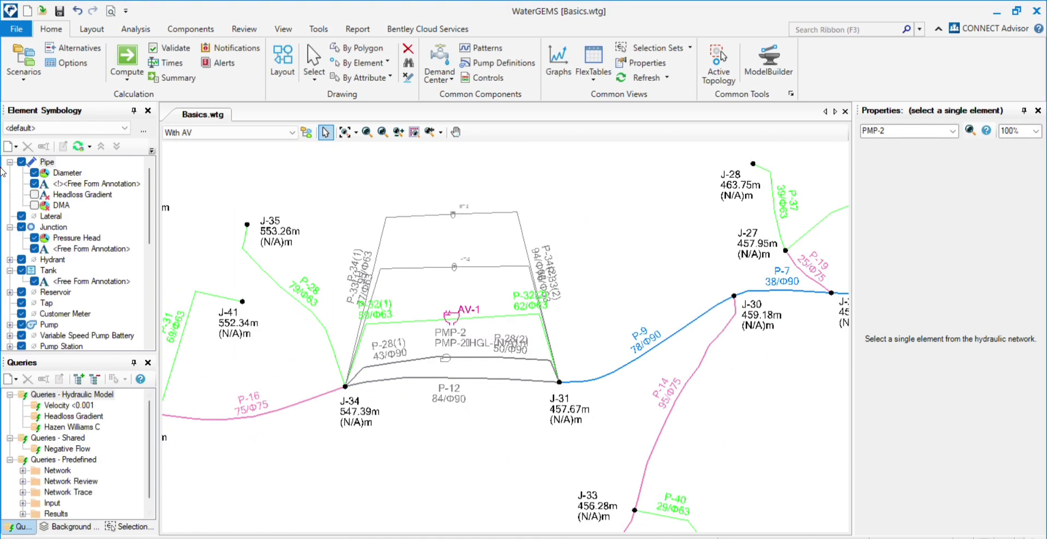
Examine the With AV layout between J-34 and J-31 and the properties of air valve AV-1
scroll(510, 346, up, 1)
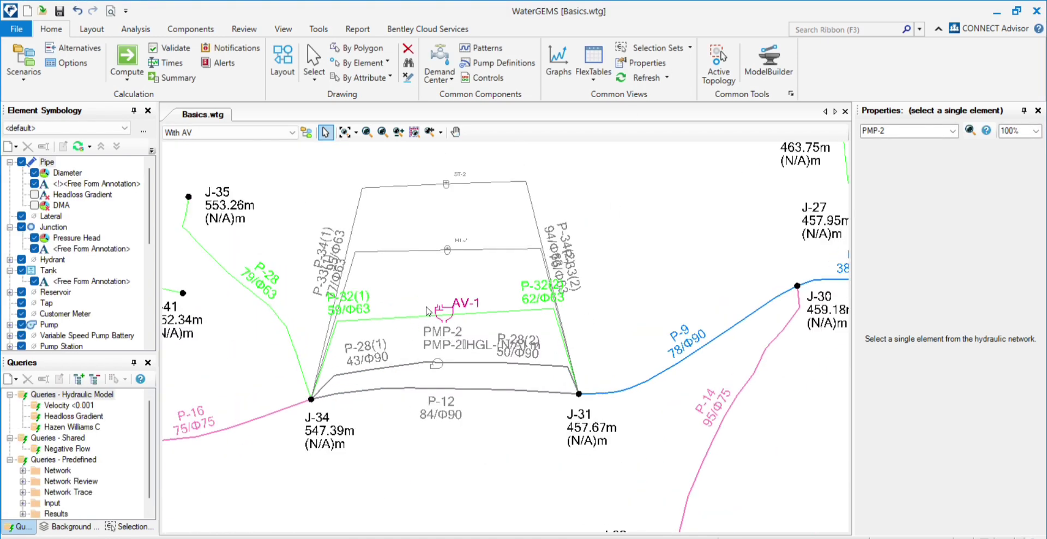
scroll(490, 221, down, 2)
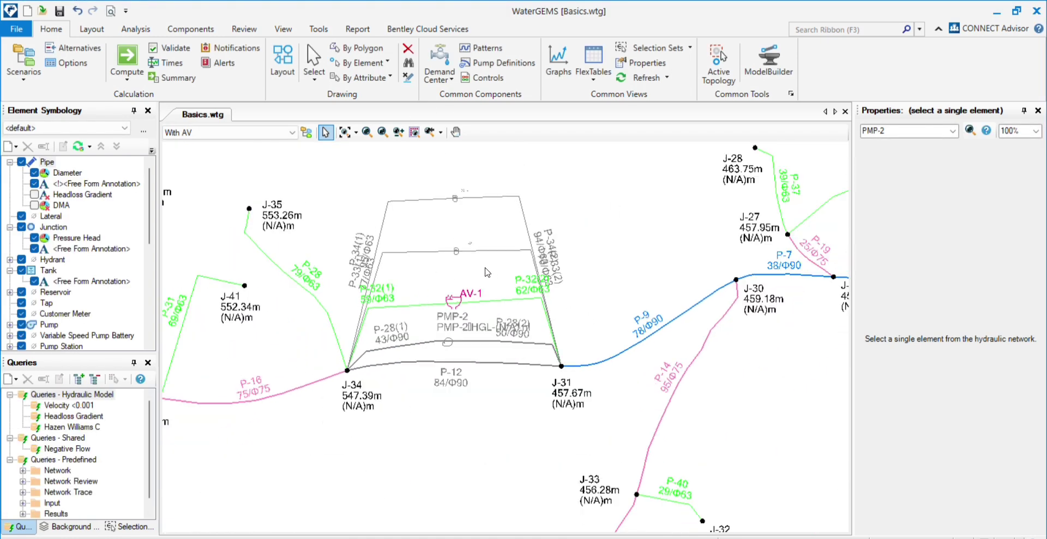
scroll(468, 273, up, 3)
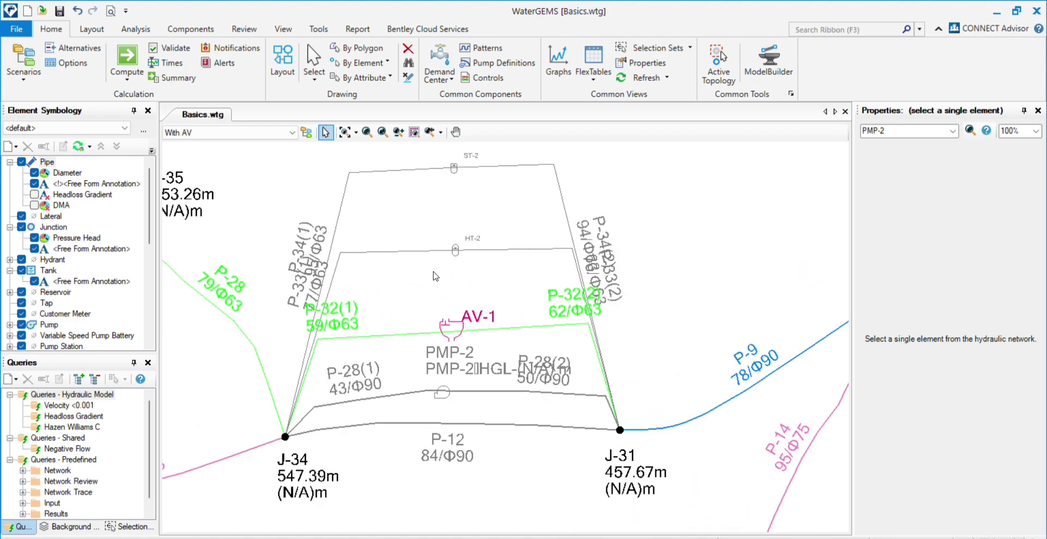
click(451, 22)
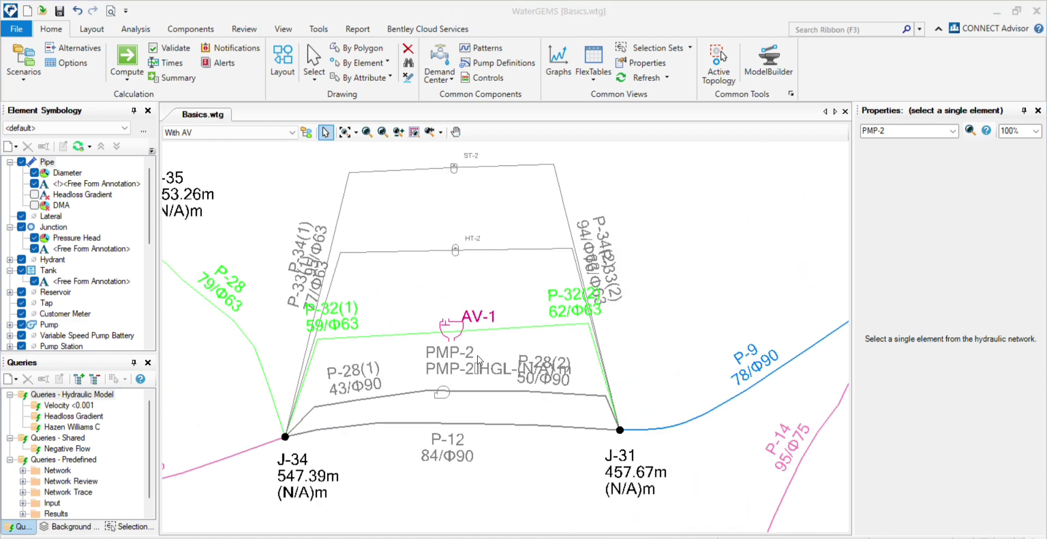
click(448, 312)
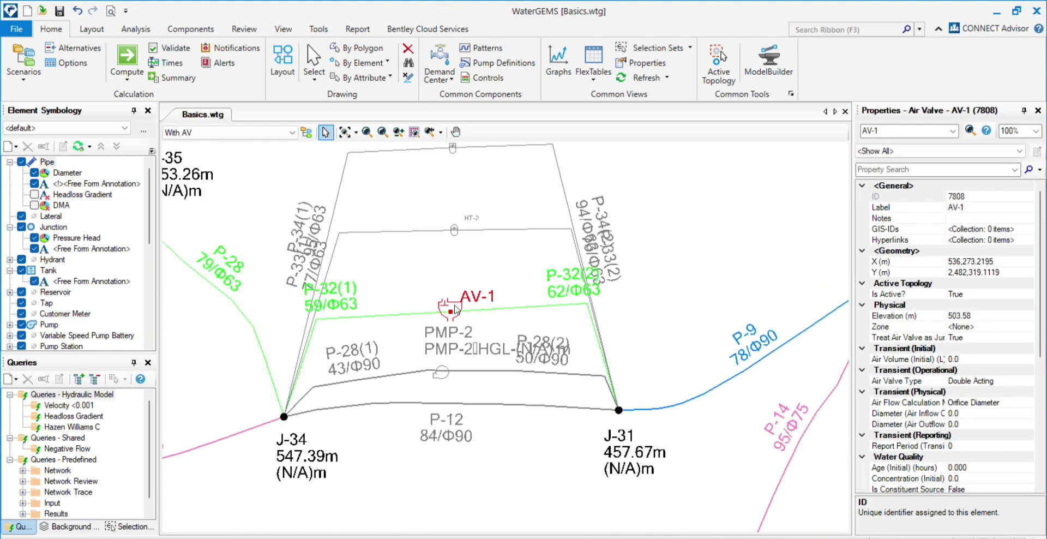
scroll(476, 314, down, 6)
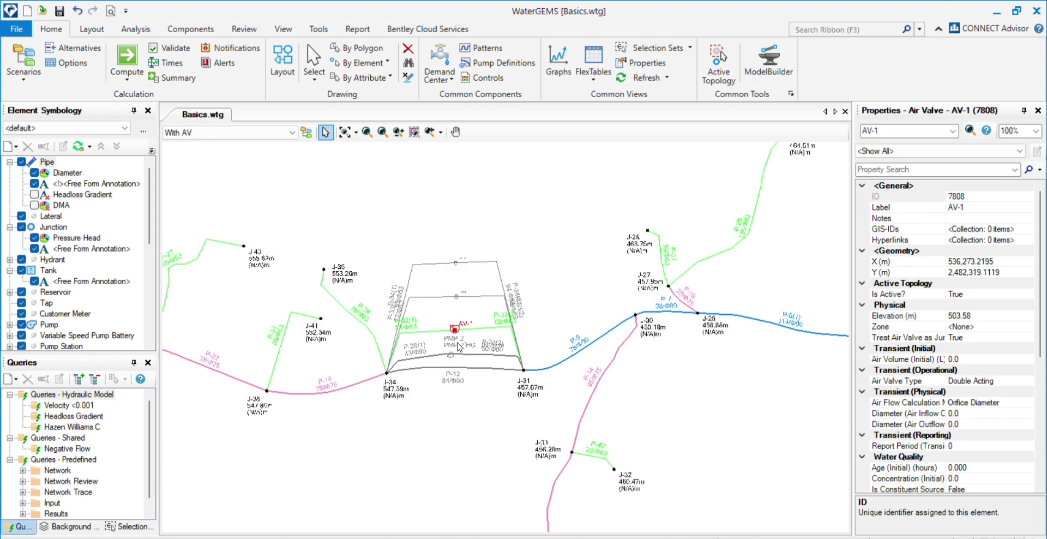
Make the With HT scenario current and clear the selection of air valve AV-1
click(276, 136)
click(207, 212)
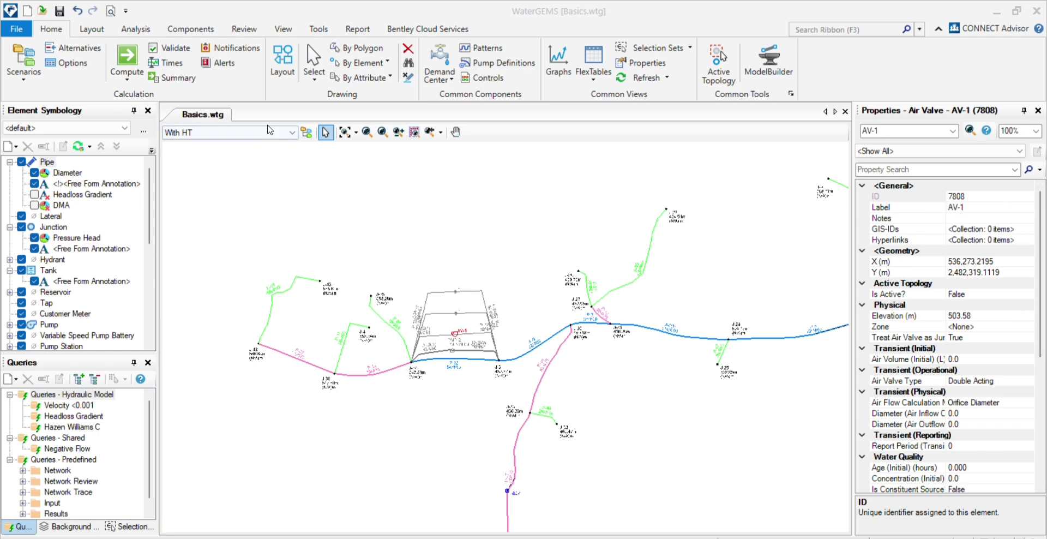
click(292, 132)
click(207, 223)
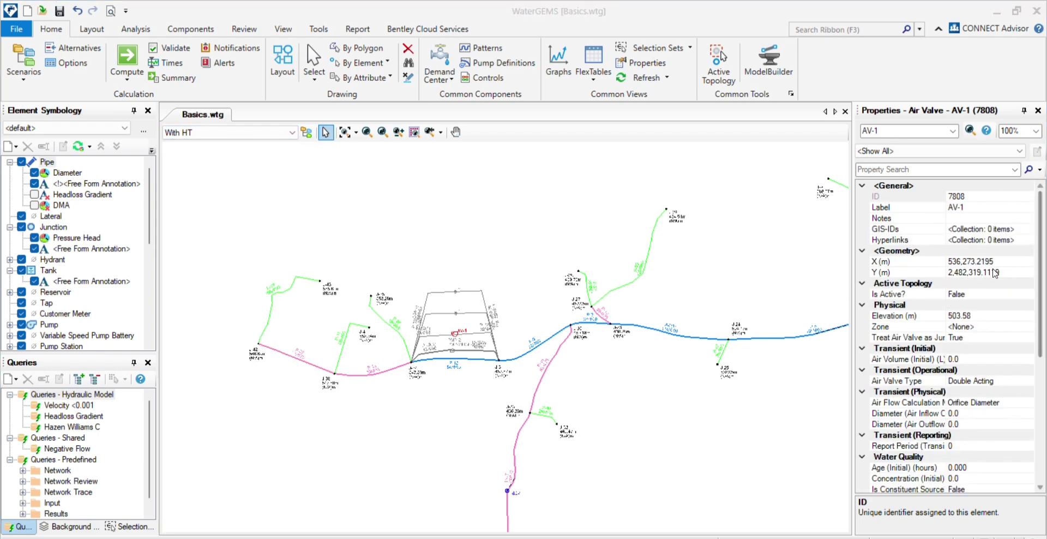
drag(591, 201, 504, 201)
click(213, 132)
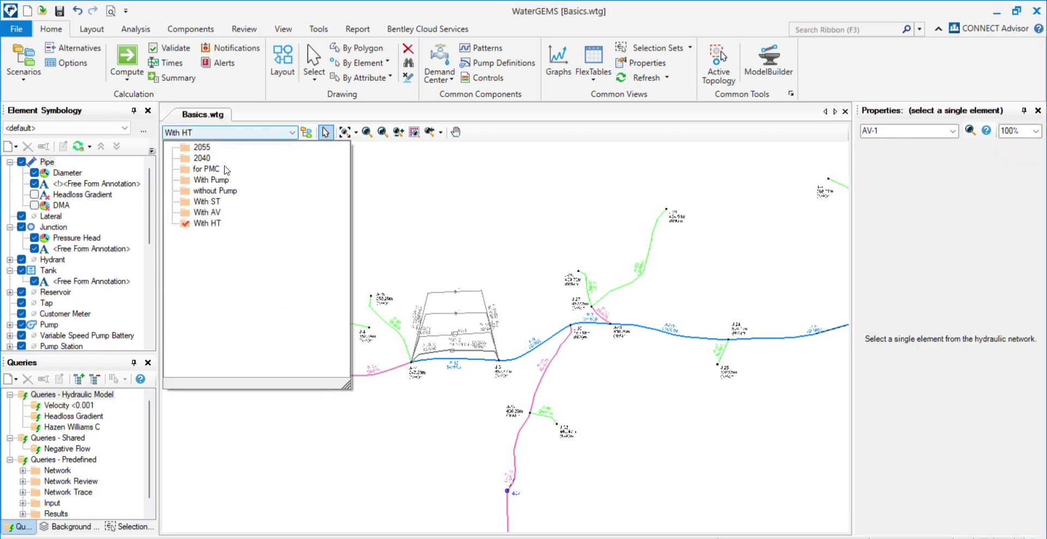
click(208, 224)
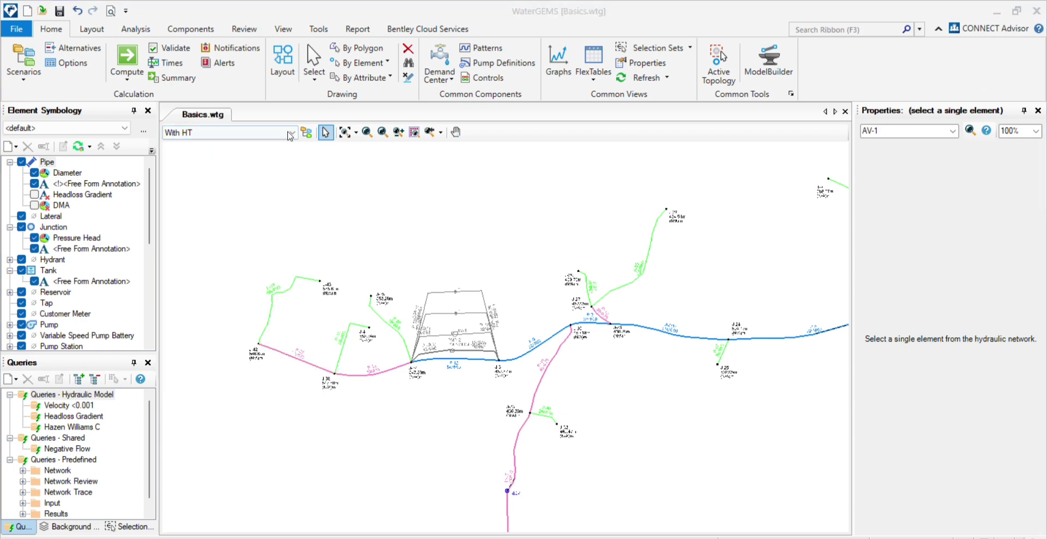
Switch to the With ST scenario and back to With HT, and assign the with HT active topology alternative to it
click(213, 133)
click(215, 203)
click(213, 133)
click(207, 224)
click(1038, 243)
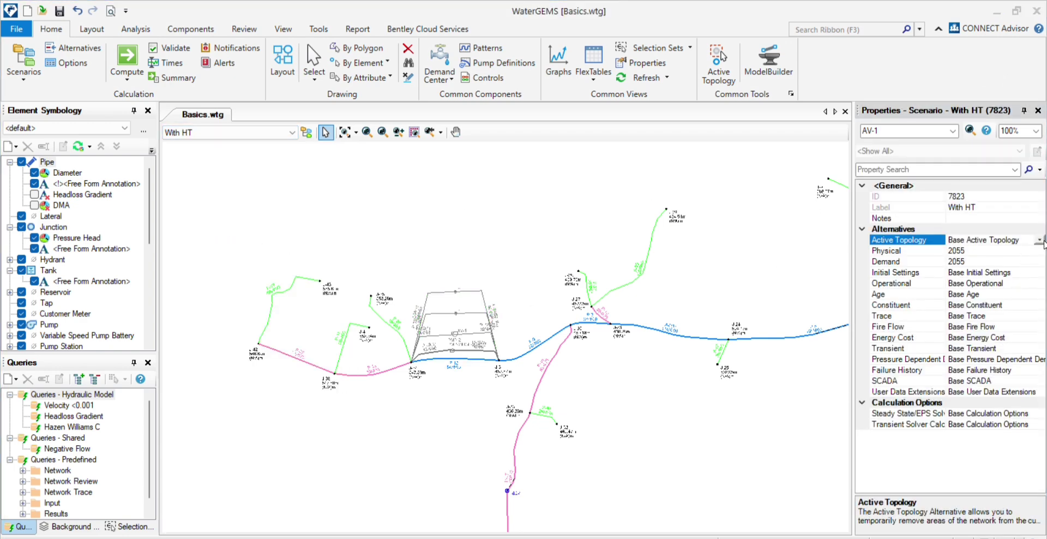
click(1039, 241)
click(982, 278)
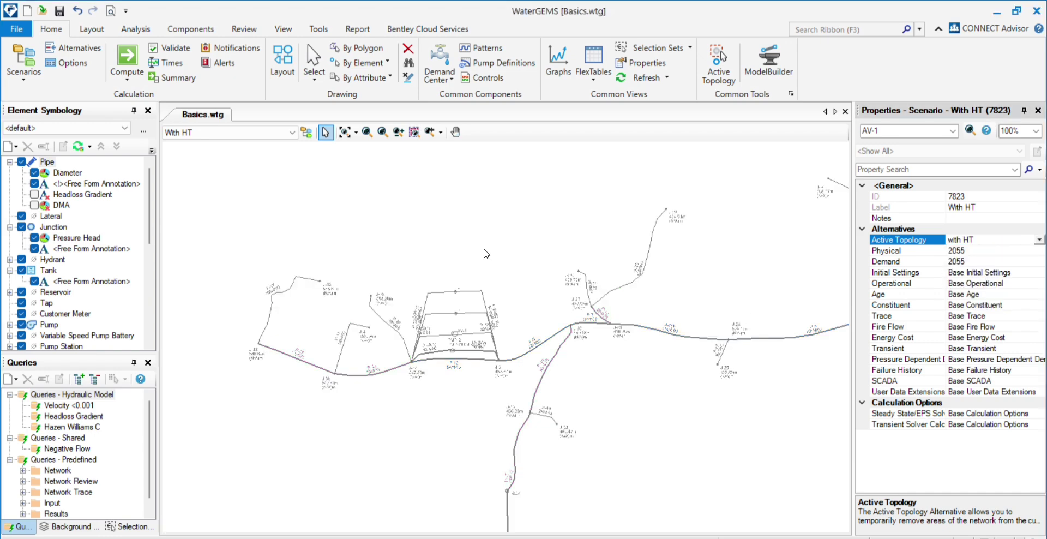
Start an active topology selection for With HT and remove the whole network from the inactive elements
click(719, 65)
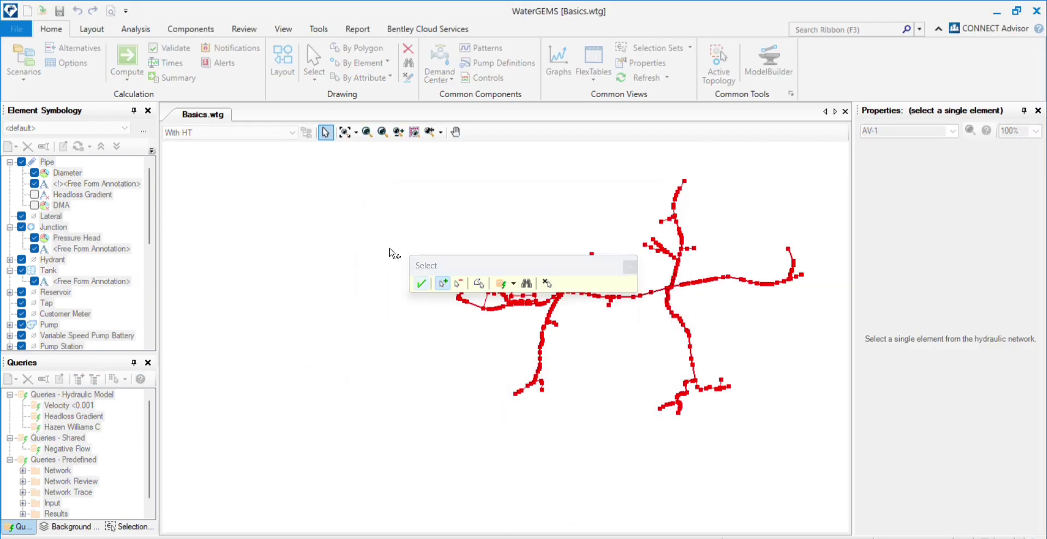
drag(345, 177, 826, 455)
click(458, 283)
scroll(388, 331, down, 2)
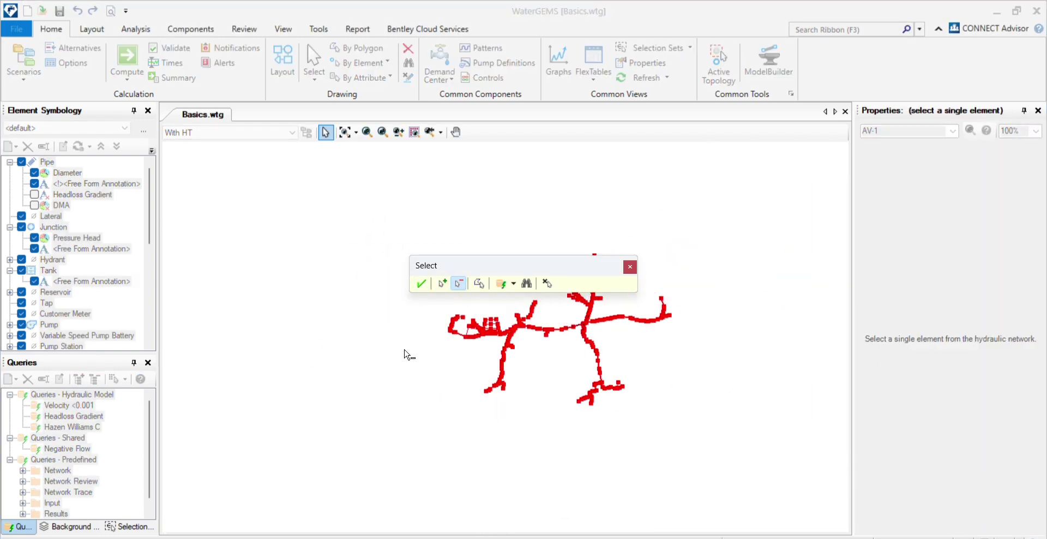
drag(334, 253, 761, 487)
click(442, 283)
Mark pipe P-12 and the pump, air valve and surge tank branches between J-34 and J-31 as inactive, and apply the selection
scroll(451, 321, up, 6)
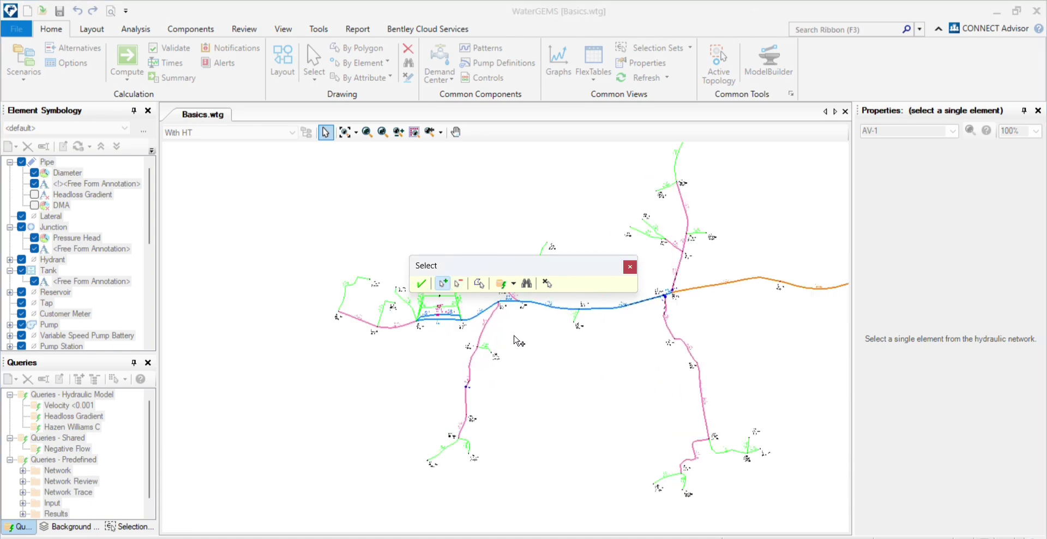
drag(531, 492, 382, 324)
scroll(432, 434, down, 3)
drag(464, 324, 419, 297)
click(420, 283)
scroll(485, 288, down, 3)
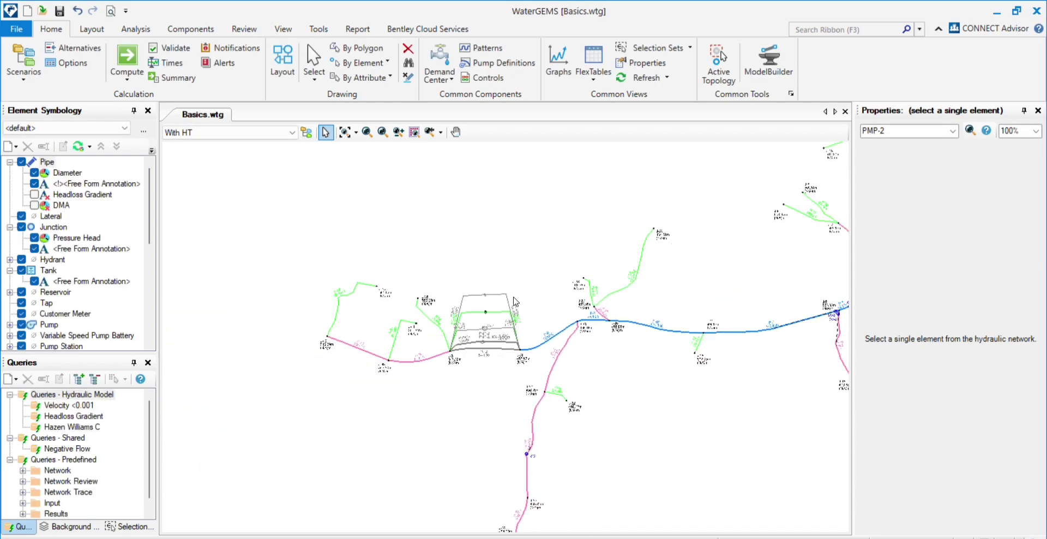
Show the full network extents and turn off Display inactive topology in the global options
click(345, 132)
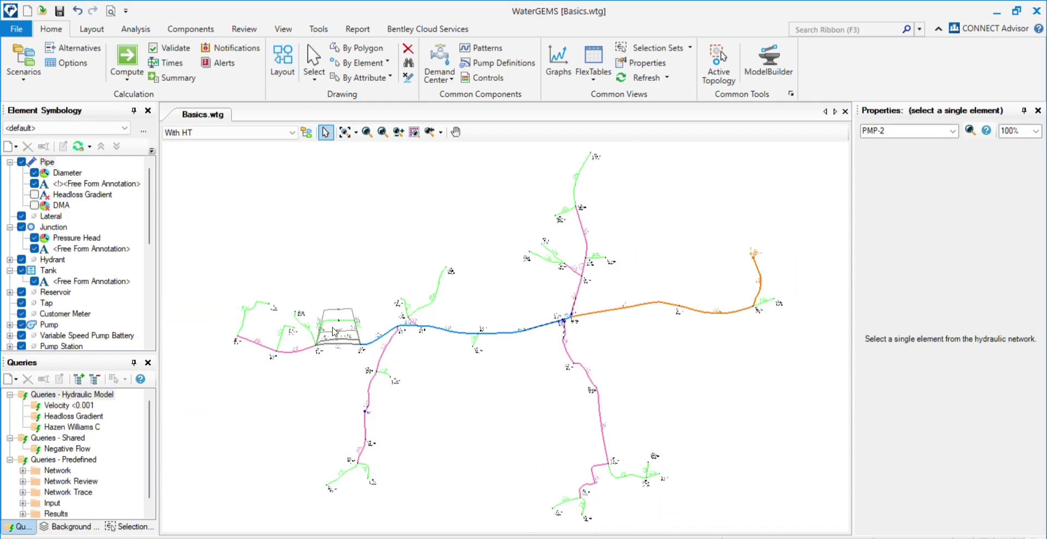
click(790, 95)
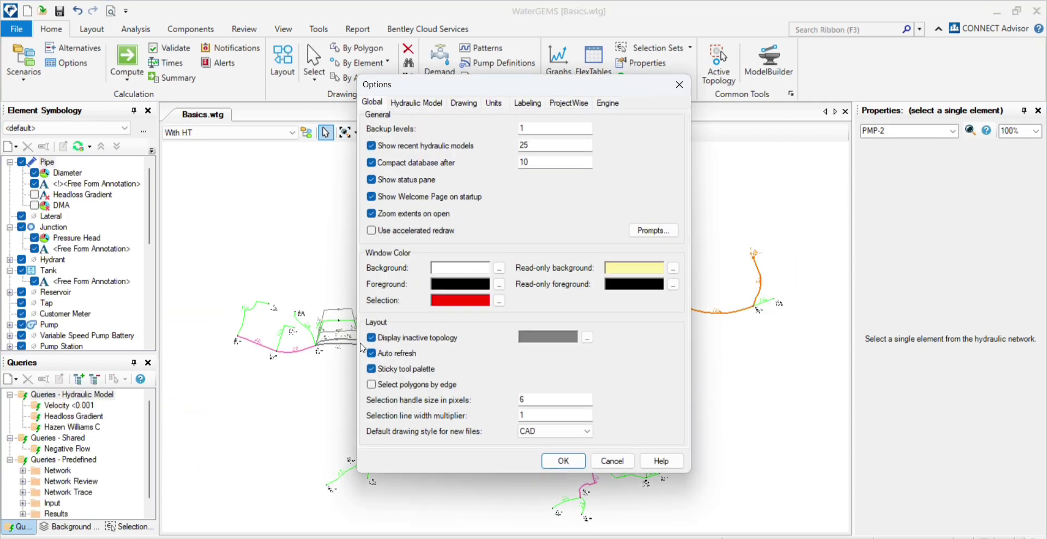
click(371, 339)
click(572, 463)
Examine the With HT layout between J-34 and J-31 with the inactive elements hidden
scroll(326, 339, up, 10)
scroll(491, 321, down, 3)
scroll(474, 342, down, 1)
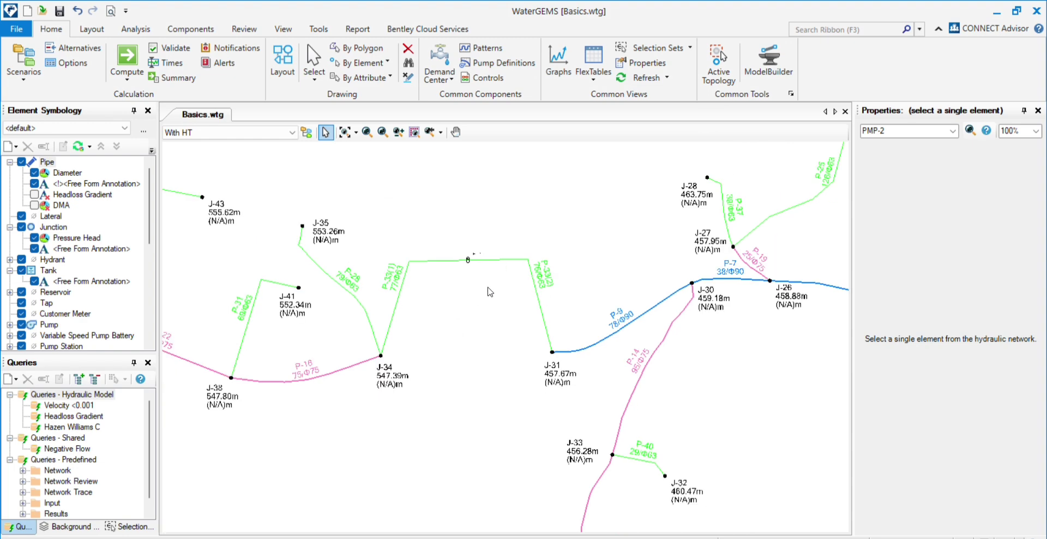
click(218, 132)
click(544, 284)
scroll(475, 270, down, 1)
scroll(537, 384, down, 2)
scroll(422, 319, up, 2)
Switch to the With AV and With ST scenarios in turn and check the active branch between J-34 and J-31
click(225, 136)
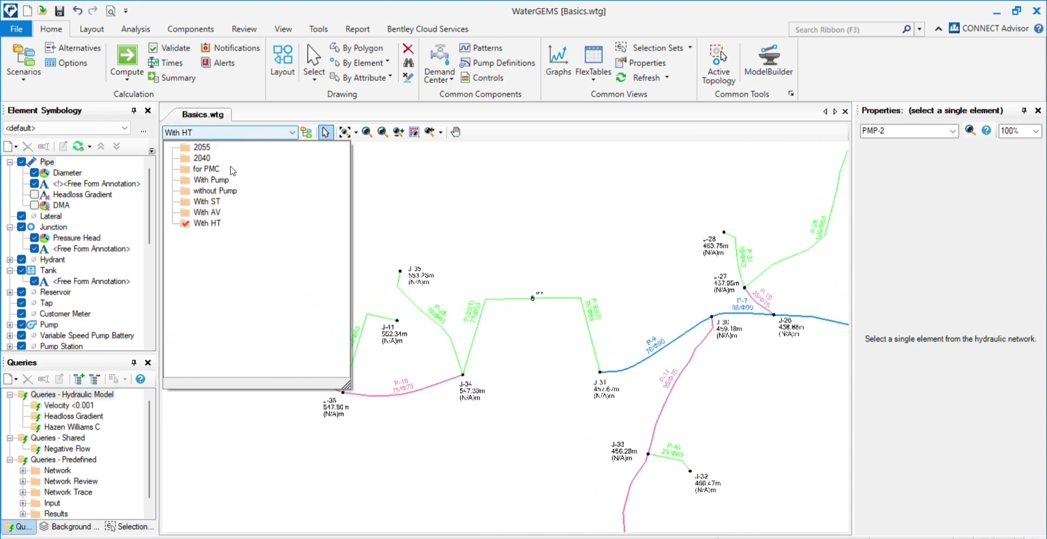
click(207, 212)
scroll(548, 352, up, 3)
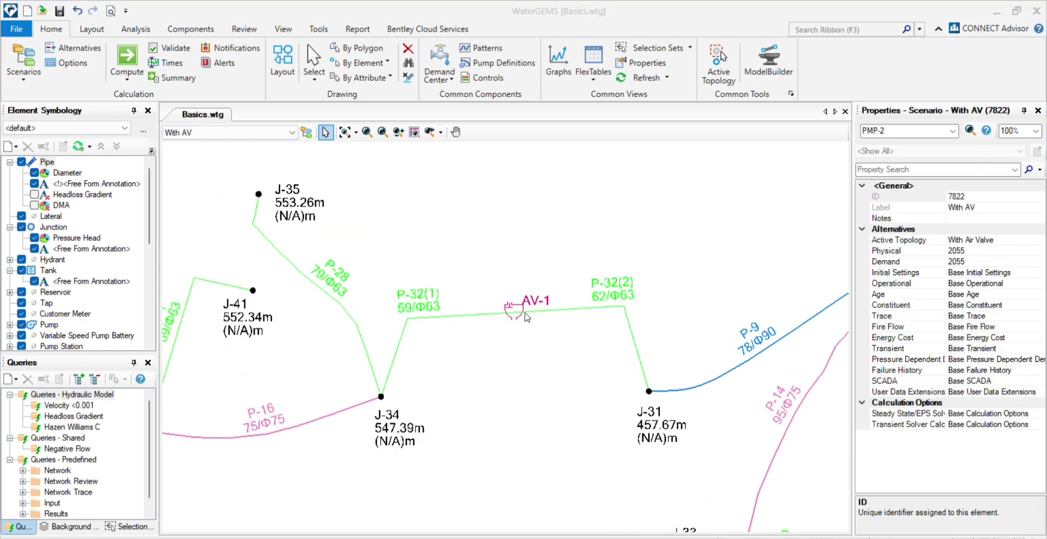
click(231, 135)
click(206, 203)
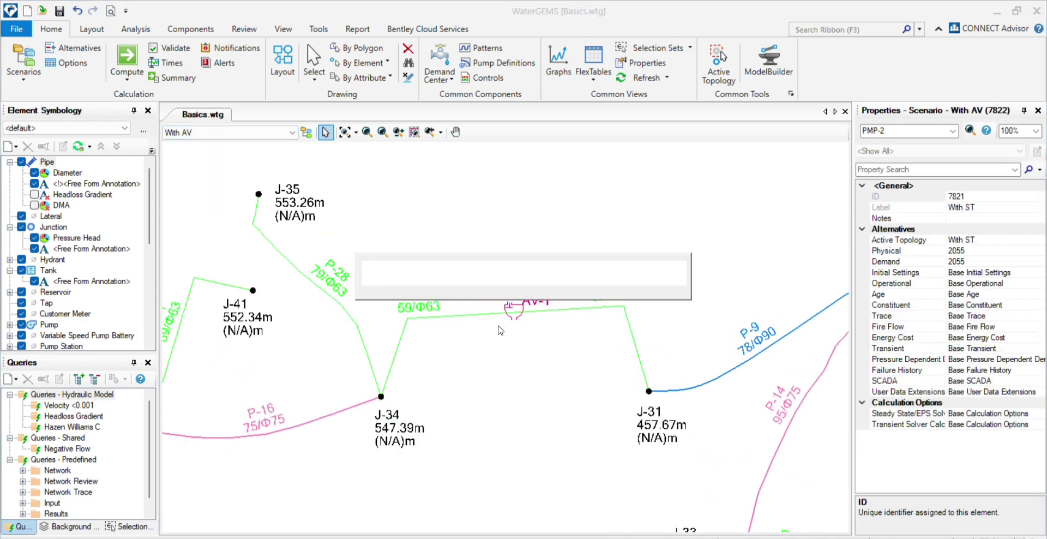
Switch to the without Pump and With Pump scenarios in turn and check which elements are active between J-34 and J-31
click(260, 134)
click(207, 197)
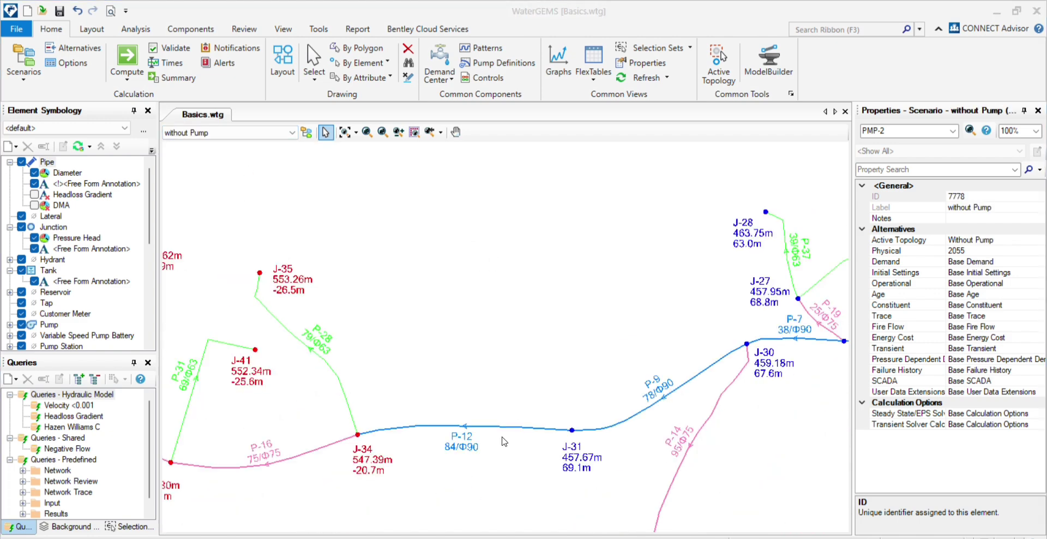
click(248, 134)
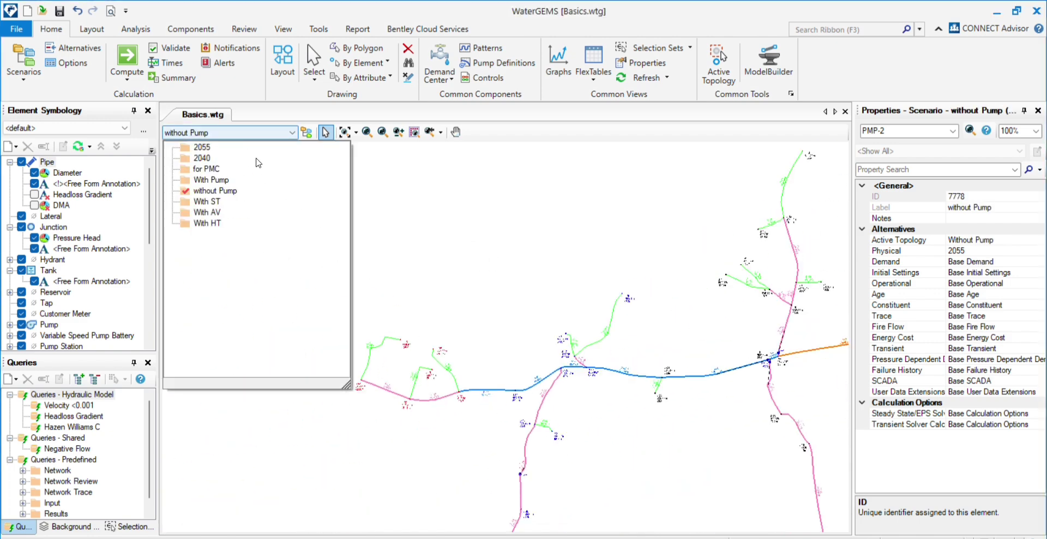
click(212, 184)
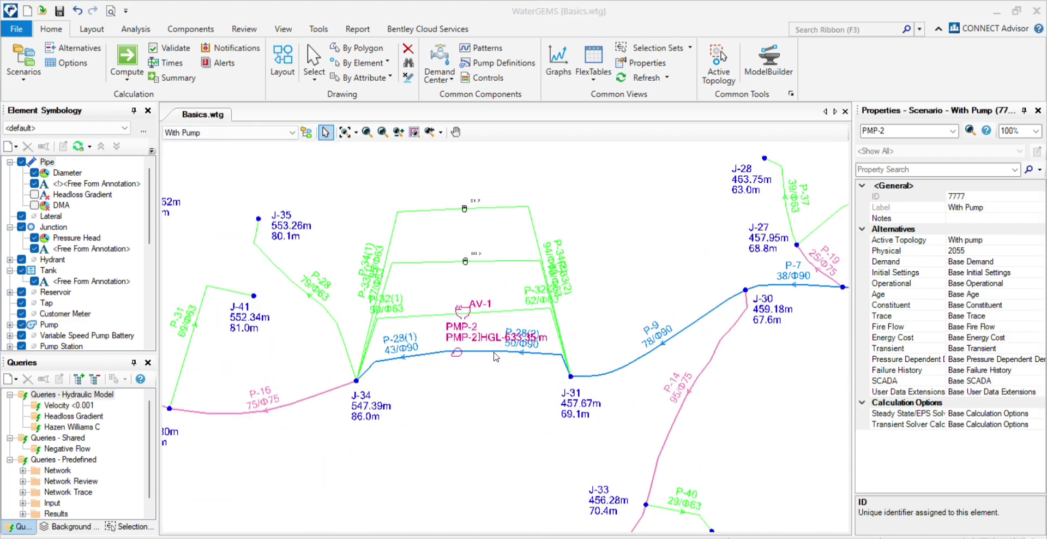
scroll(495, 349, up, 3)
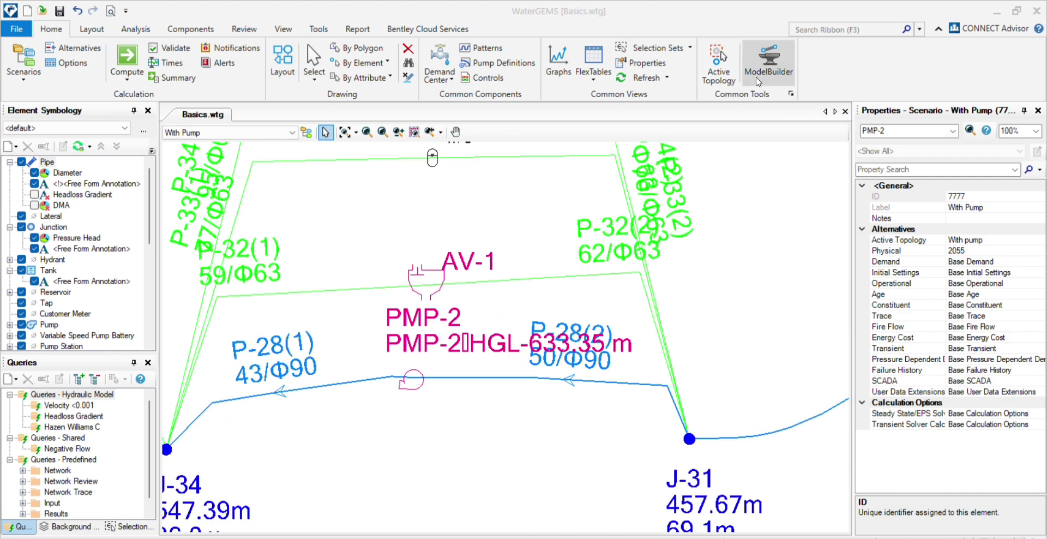
Make the air valve, hydropneumatic tank and surge tank branches between J-34 and J-31 inactive in the With Pump scenario's active topology
click(718, 64)
scroll(482, 403, down, 2)
scroll(465, 441, down, 2)
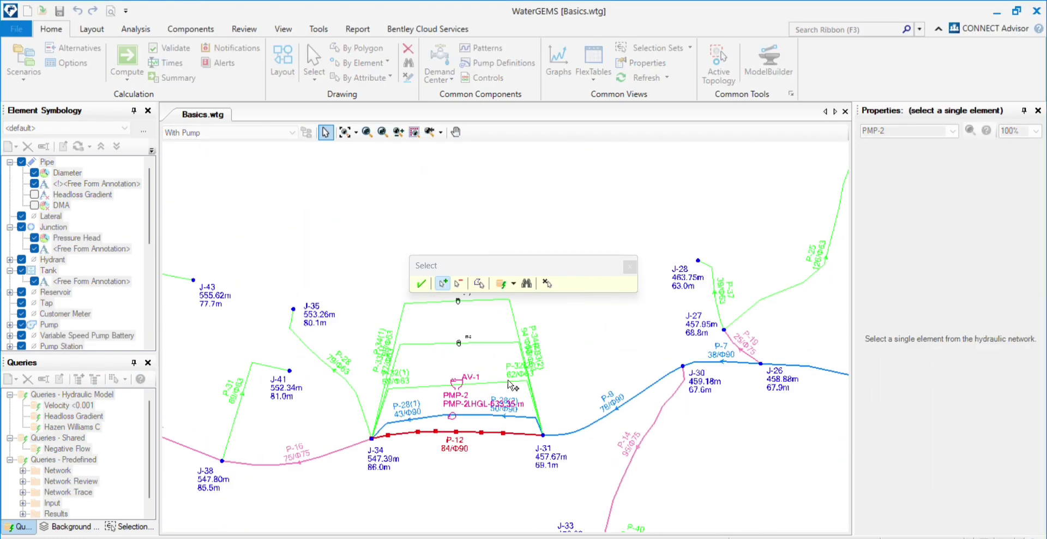
scroll(541, 386, down, 2)
drag(536, 321, 459, 407)
scroll(459, 396, up, 1)
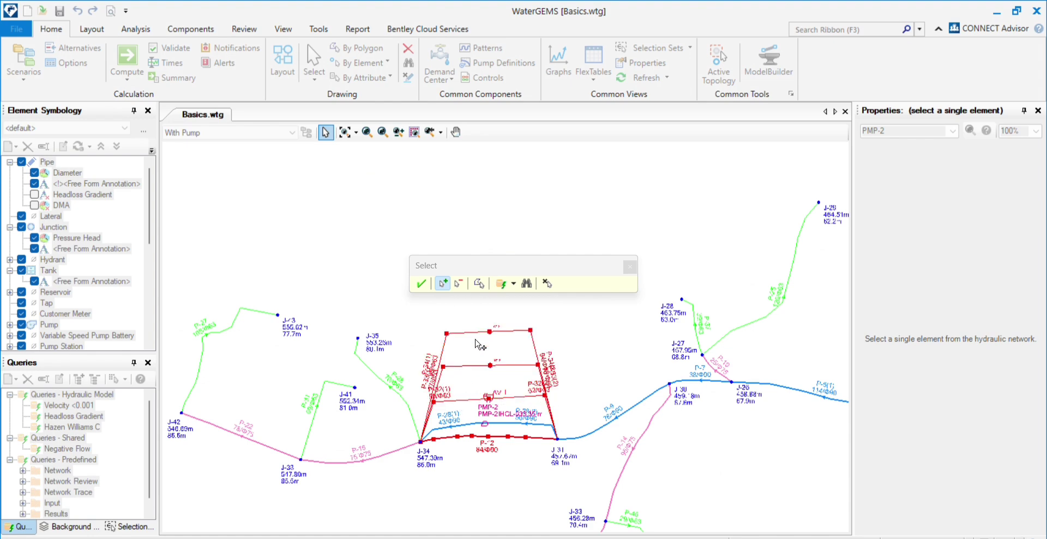
click(422, 283)
click(346, 133)
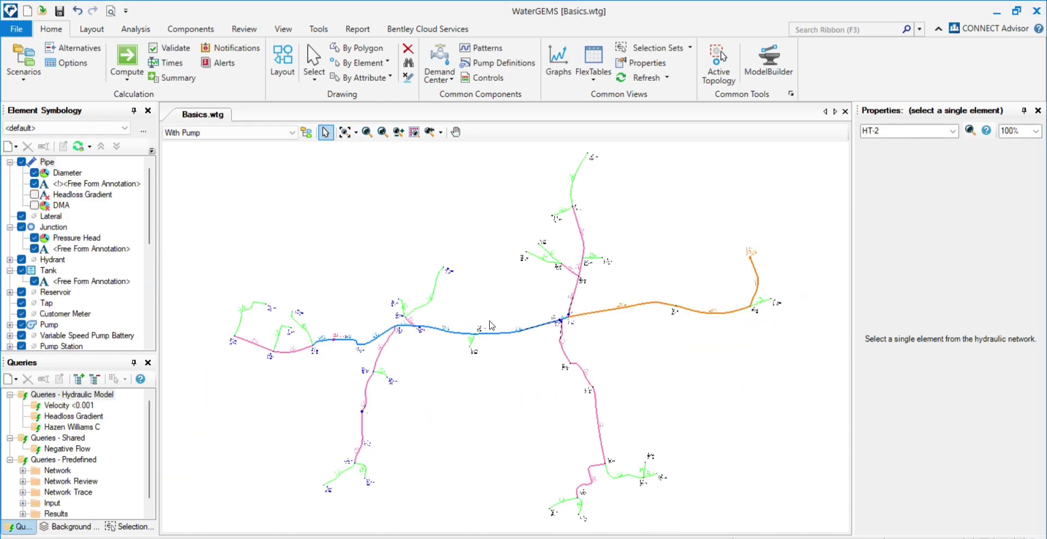
Switch to the With HT scenario and check the active hydropneumatic tank branch between J-34 and J-31
click(267, 140)
click(205, 223)
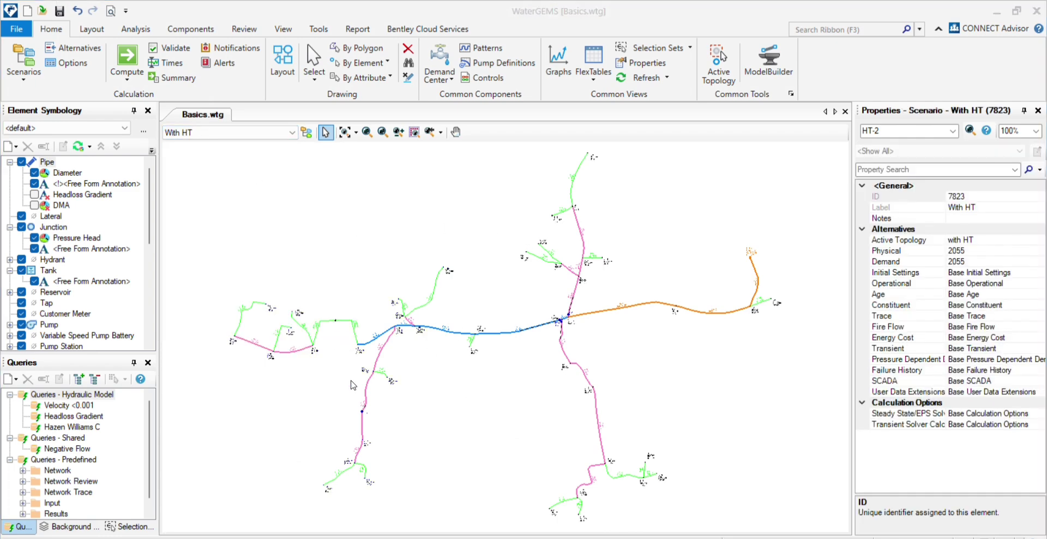
scroll(347, 387, up, 4)
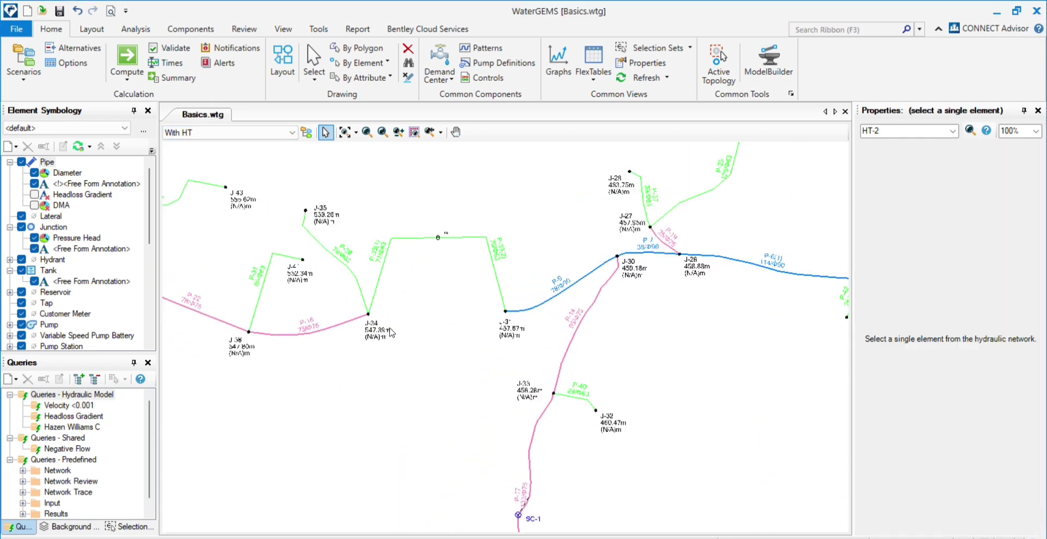
scroll(449, 231, up, 3)
scroll(463, 245, down, 5)
scroll(474, 257, up, 5)
scroll(480, 276, down, 3)
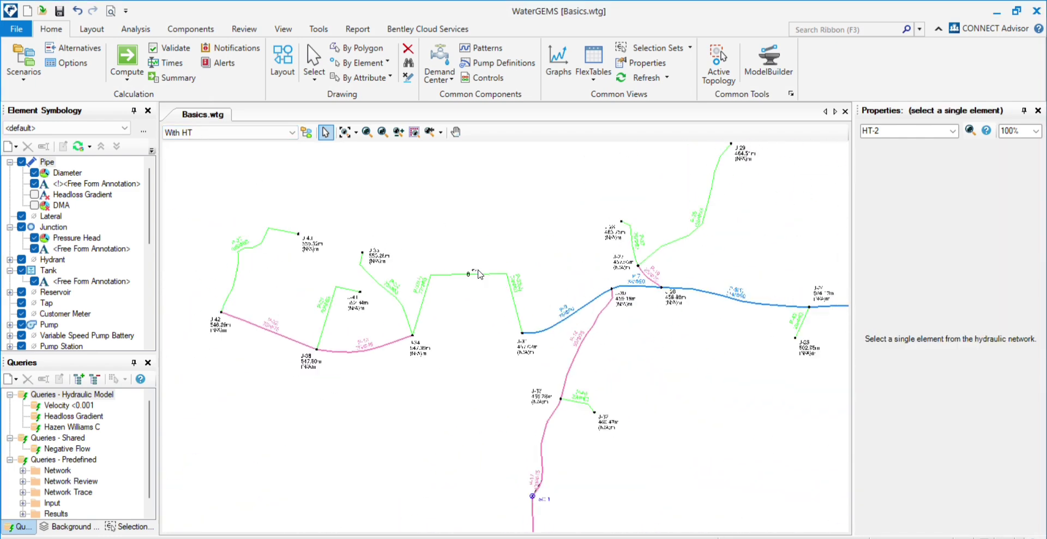
scroll(435, 338, up, 2)
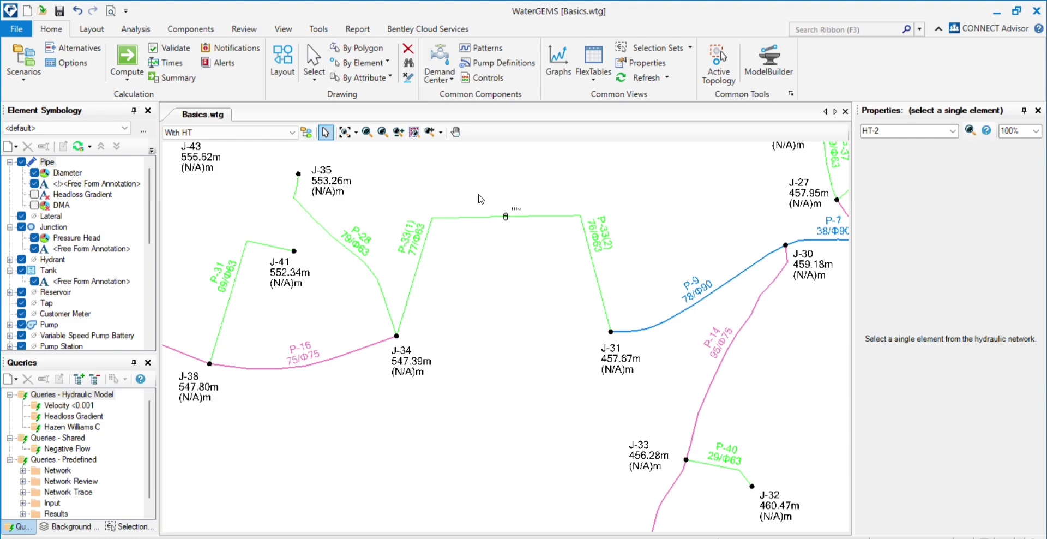
Show the full network extents and look over the whole layout in the With HT scenario
scroll(432, 247, down, 5)
scroll(575, 334, up, 4)
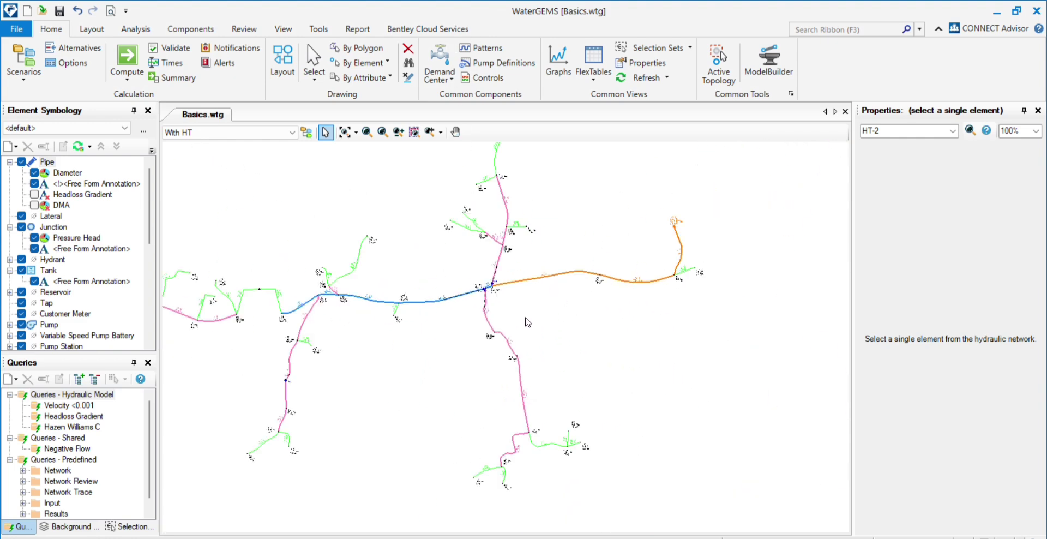
click(344, 133)
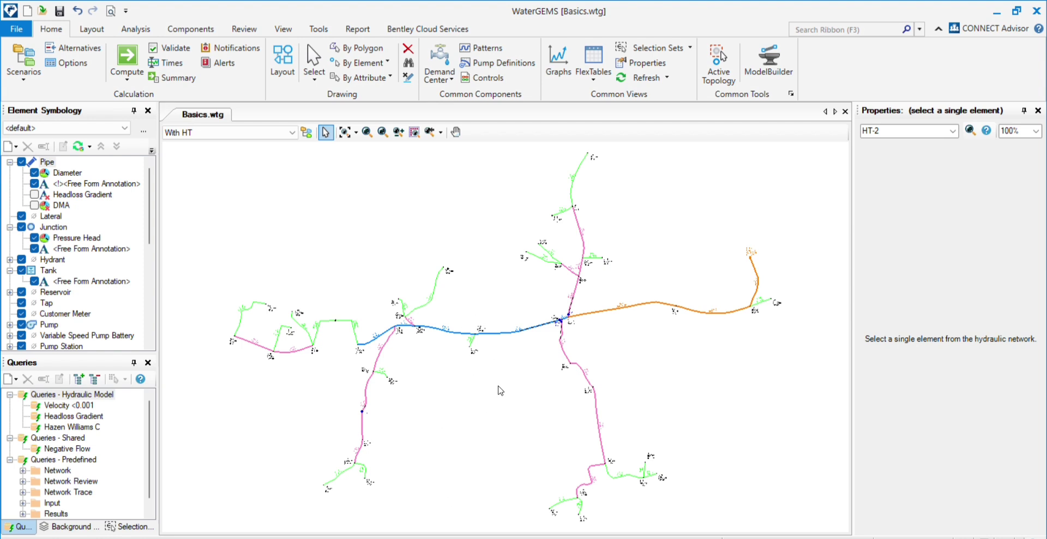
scroll(541, 345, up, 2)
scroll(553, 324, down, 2)
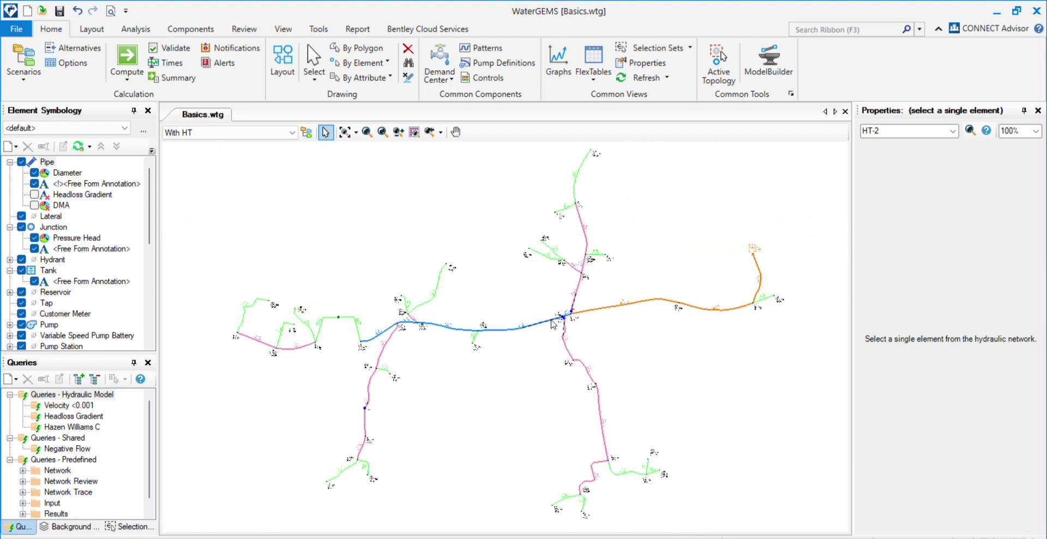